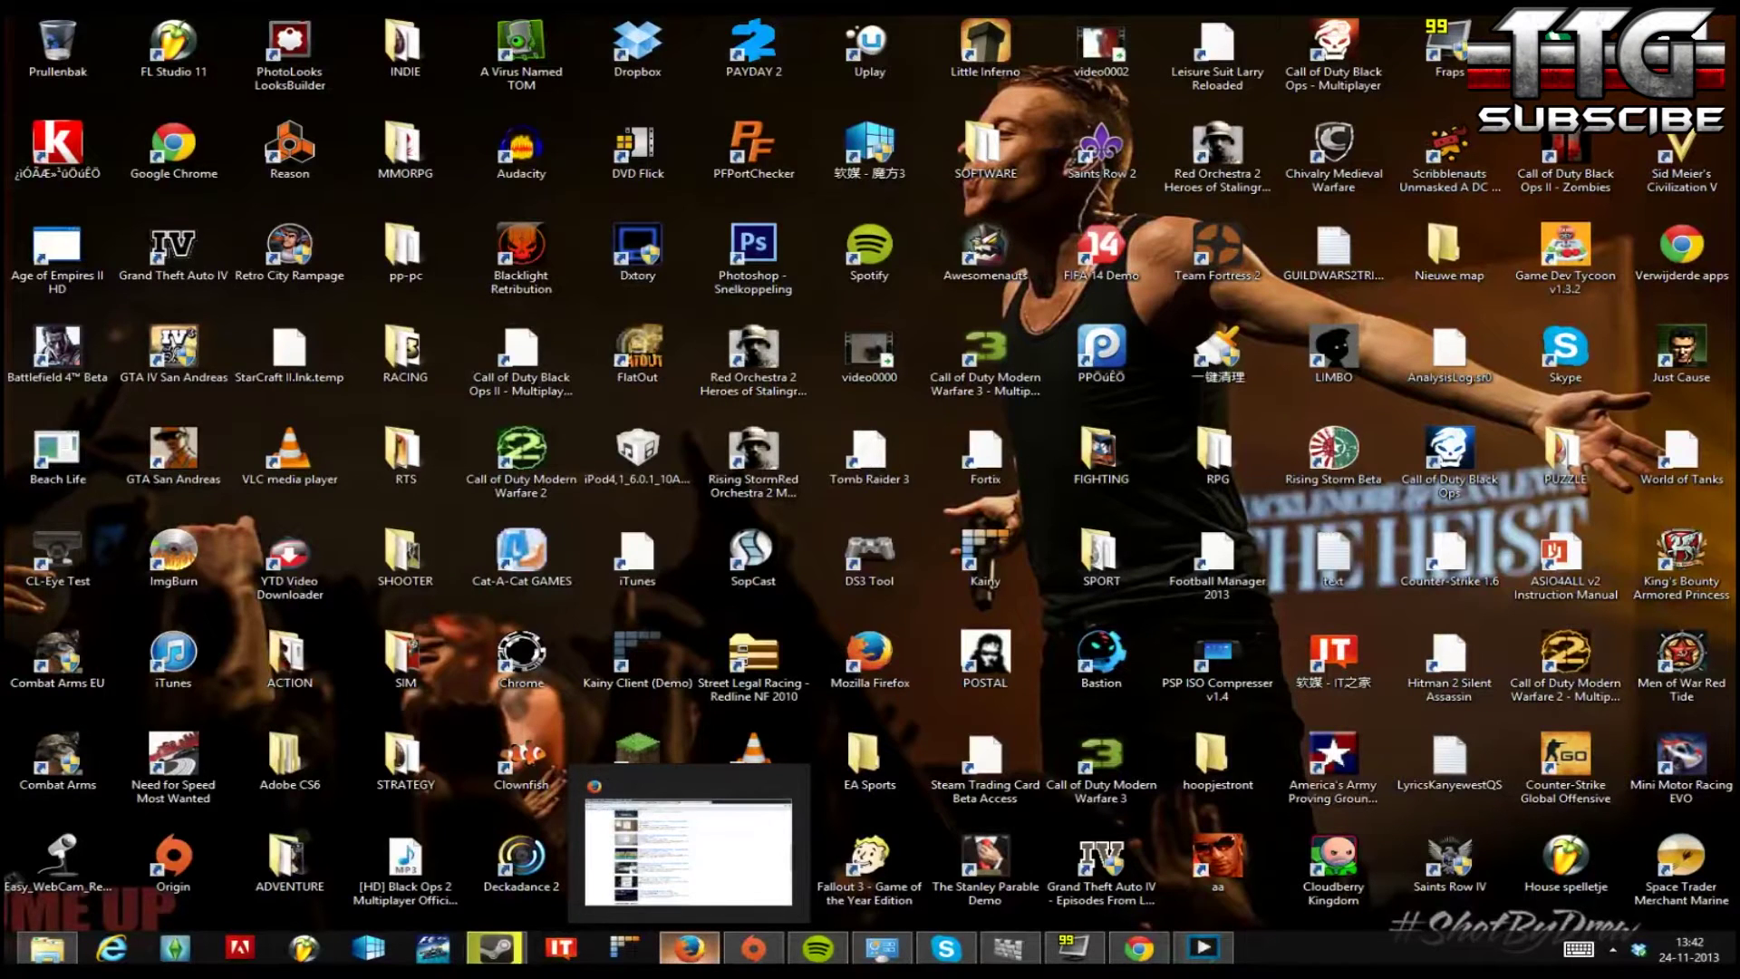
Switch to Firefox and go to google.nl.
{"action": "left_click", "coordinate": [684, 835]}
{"action": "left_click", "coordinate": [442, 91]}
{"action": "type", "text": "google.nl/"}
{"action": "key", "text": "Return"}
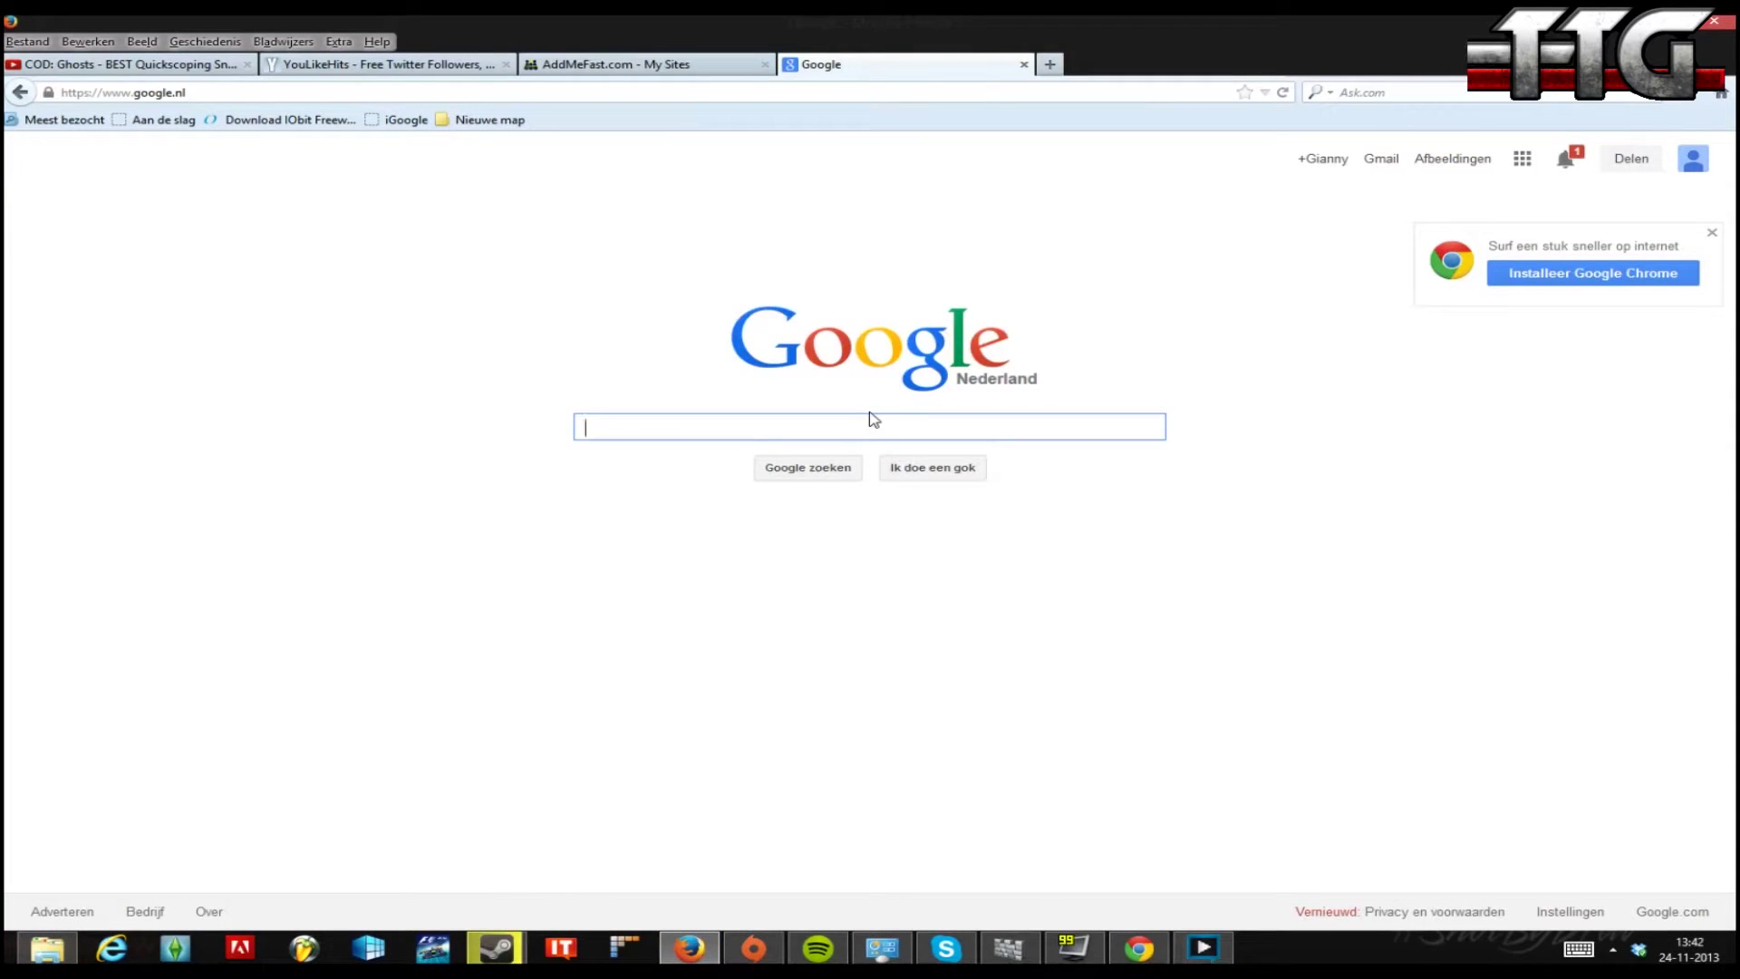
Search Google for "dxtory hot fix ghosts".
{"action": "type", "text": "dct"}
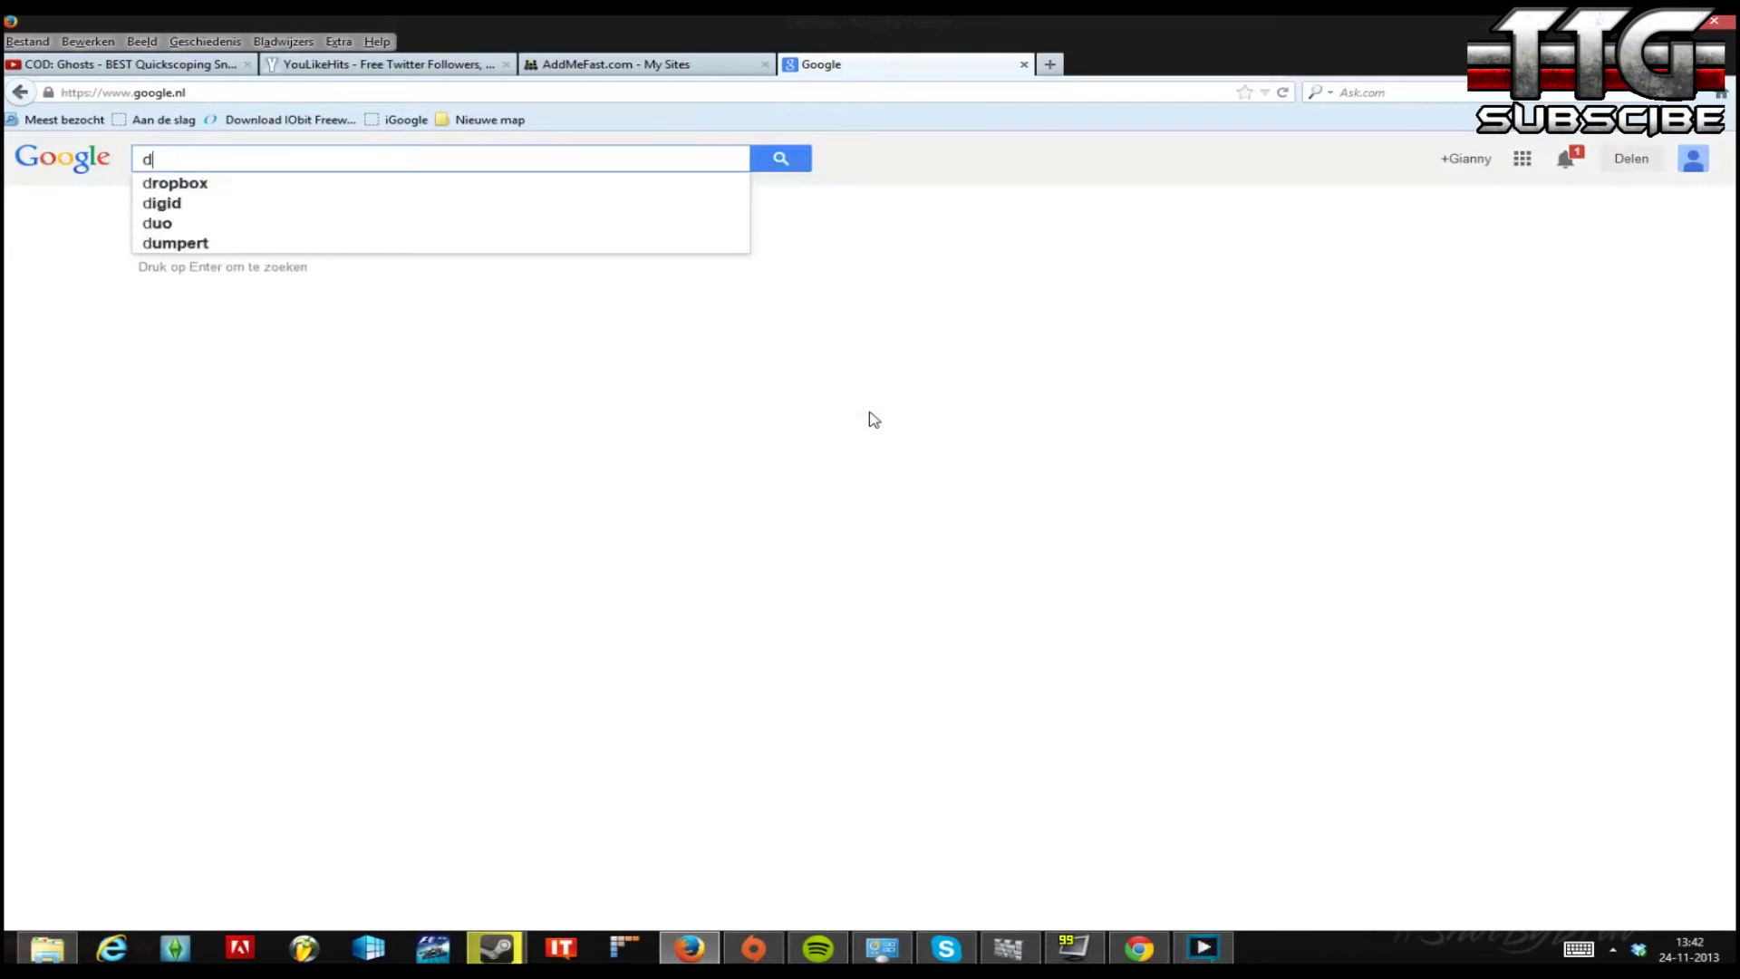
{"action": "key", "text": "BackSpace"}
{"action": "key", "text": "BackSpace"}
{"action": "type", "text": "x"}
{"action": "type", "text": "tory h"}
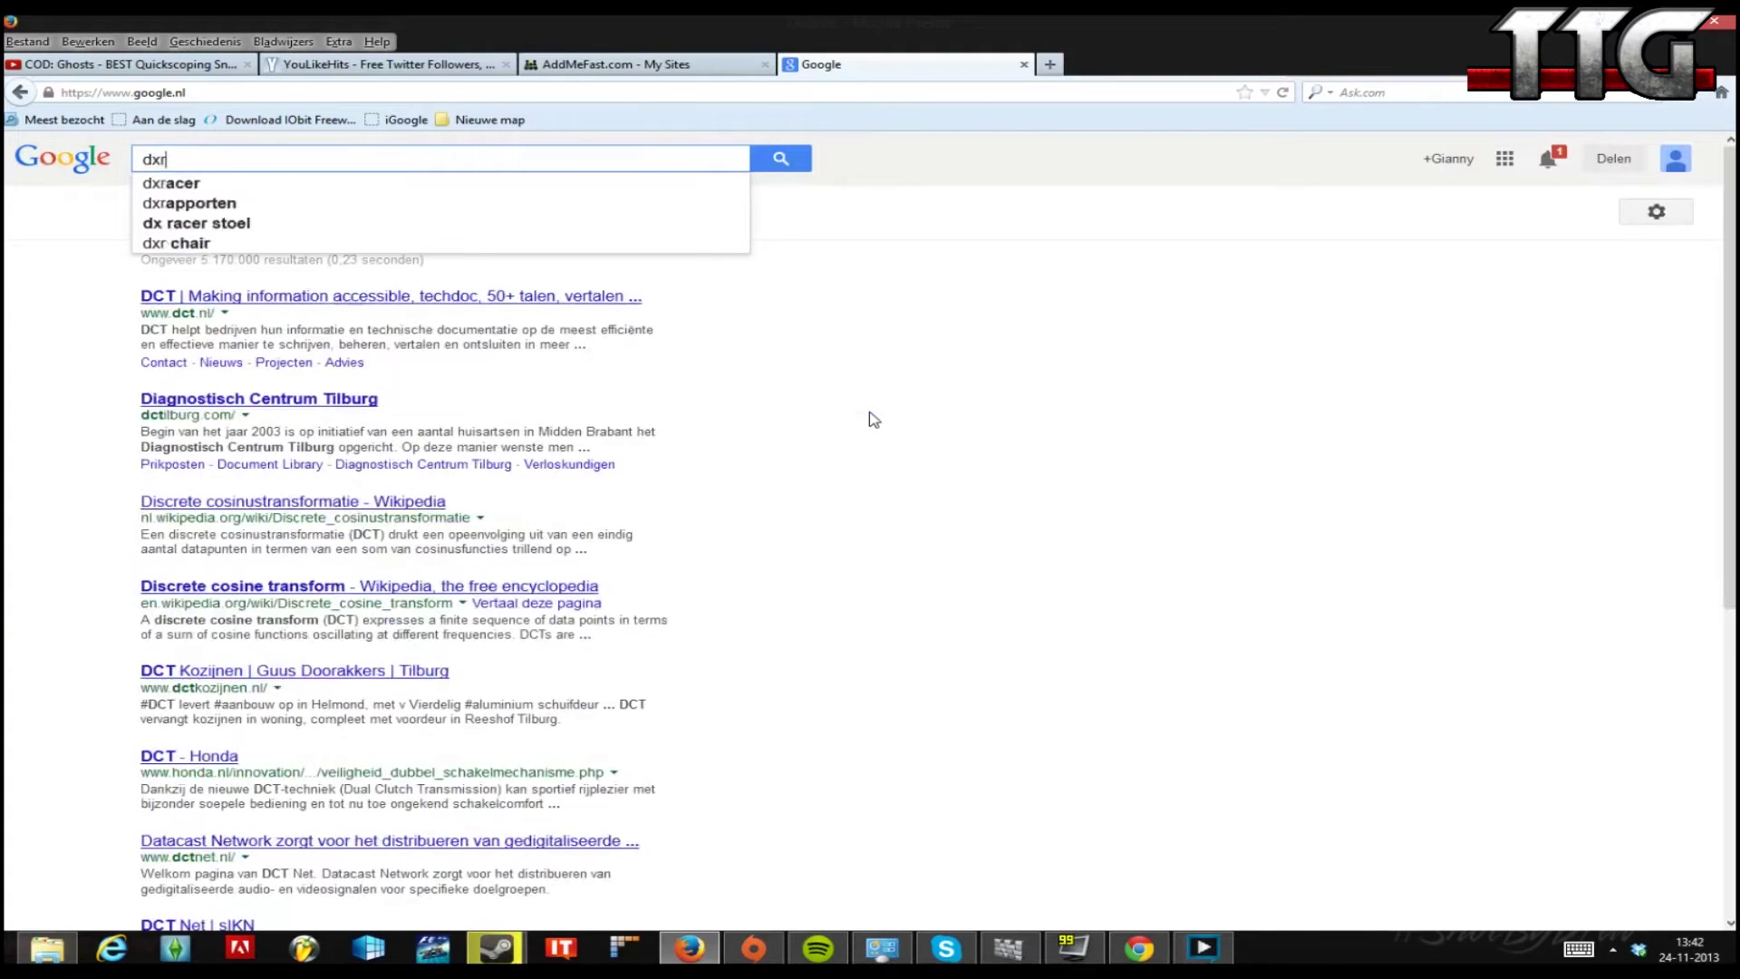
{"action": "type", "text": "ot fi"}
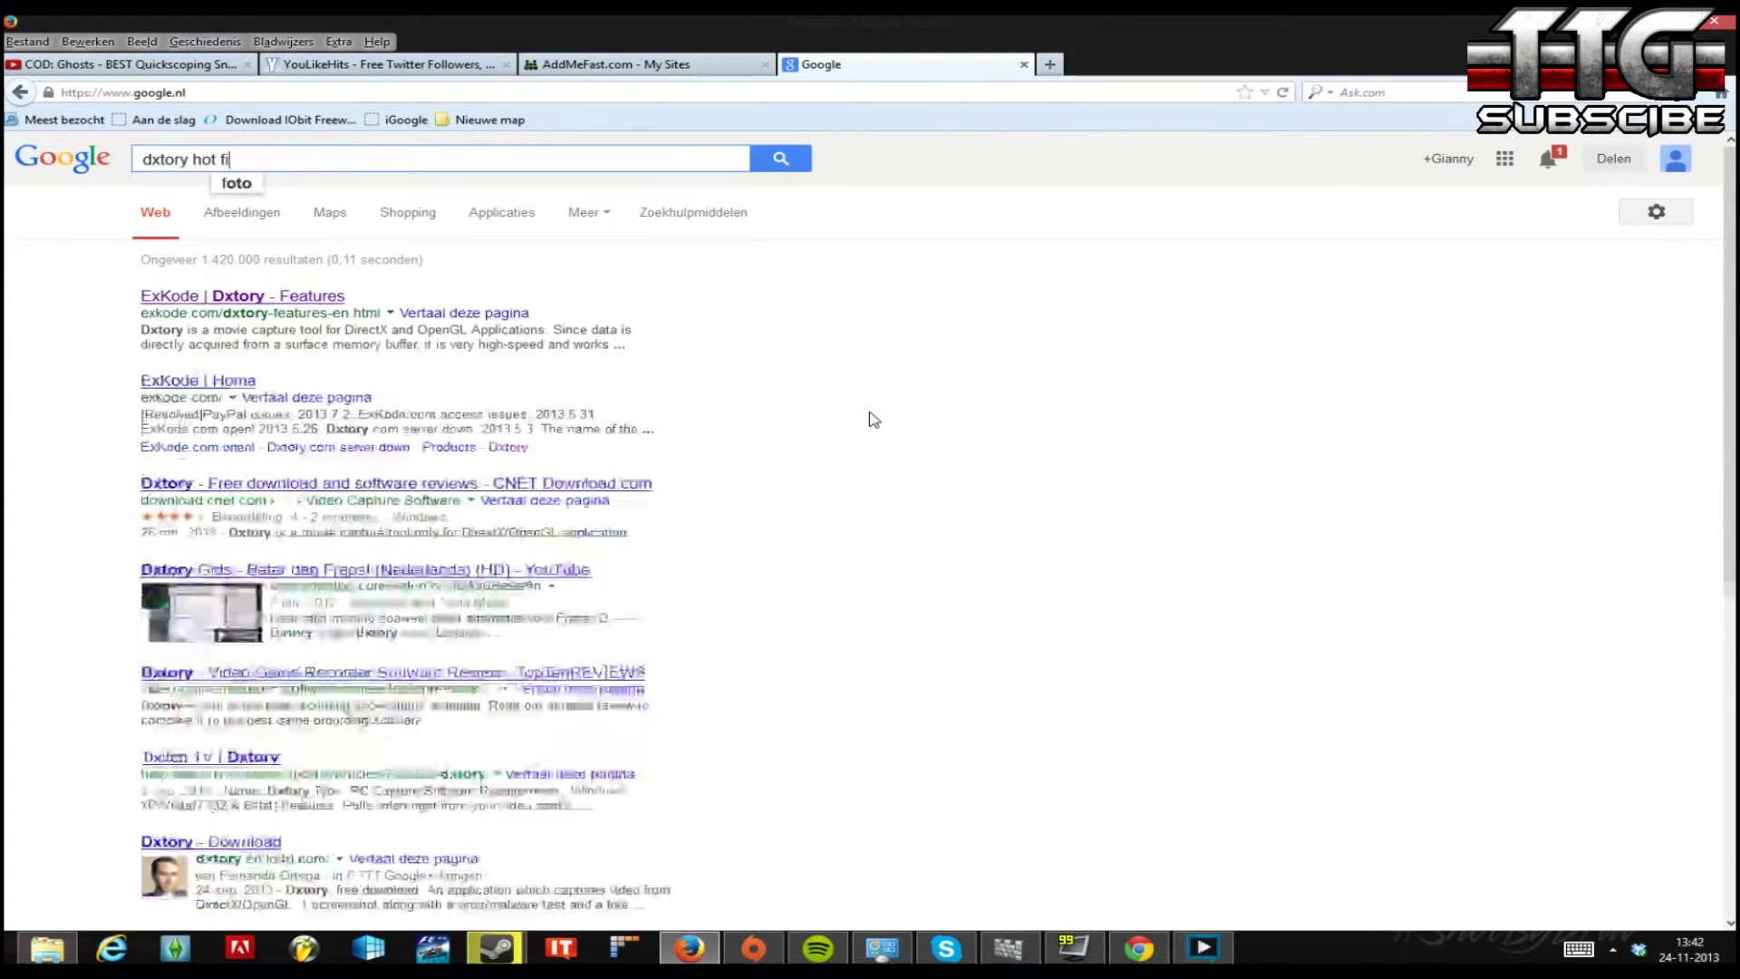
{"action": "type", "text": "x ghos"}
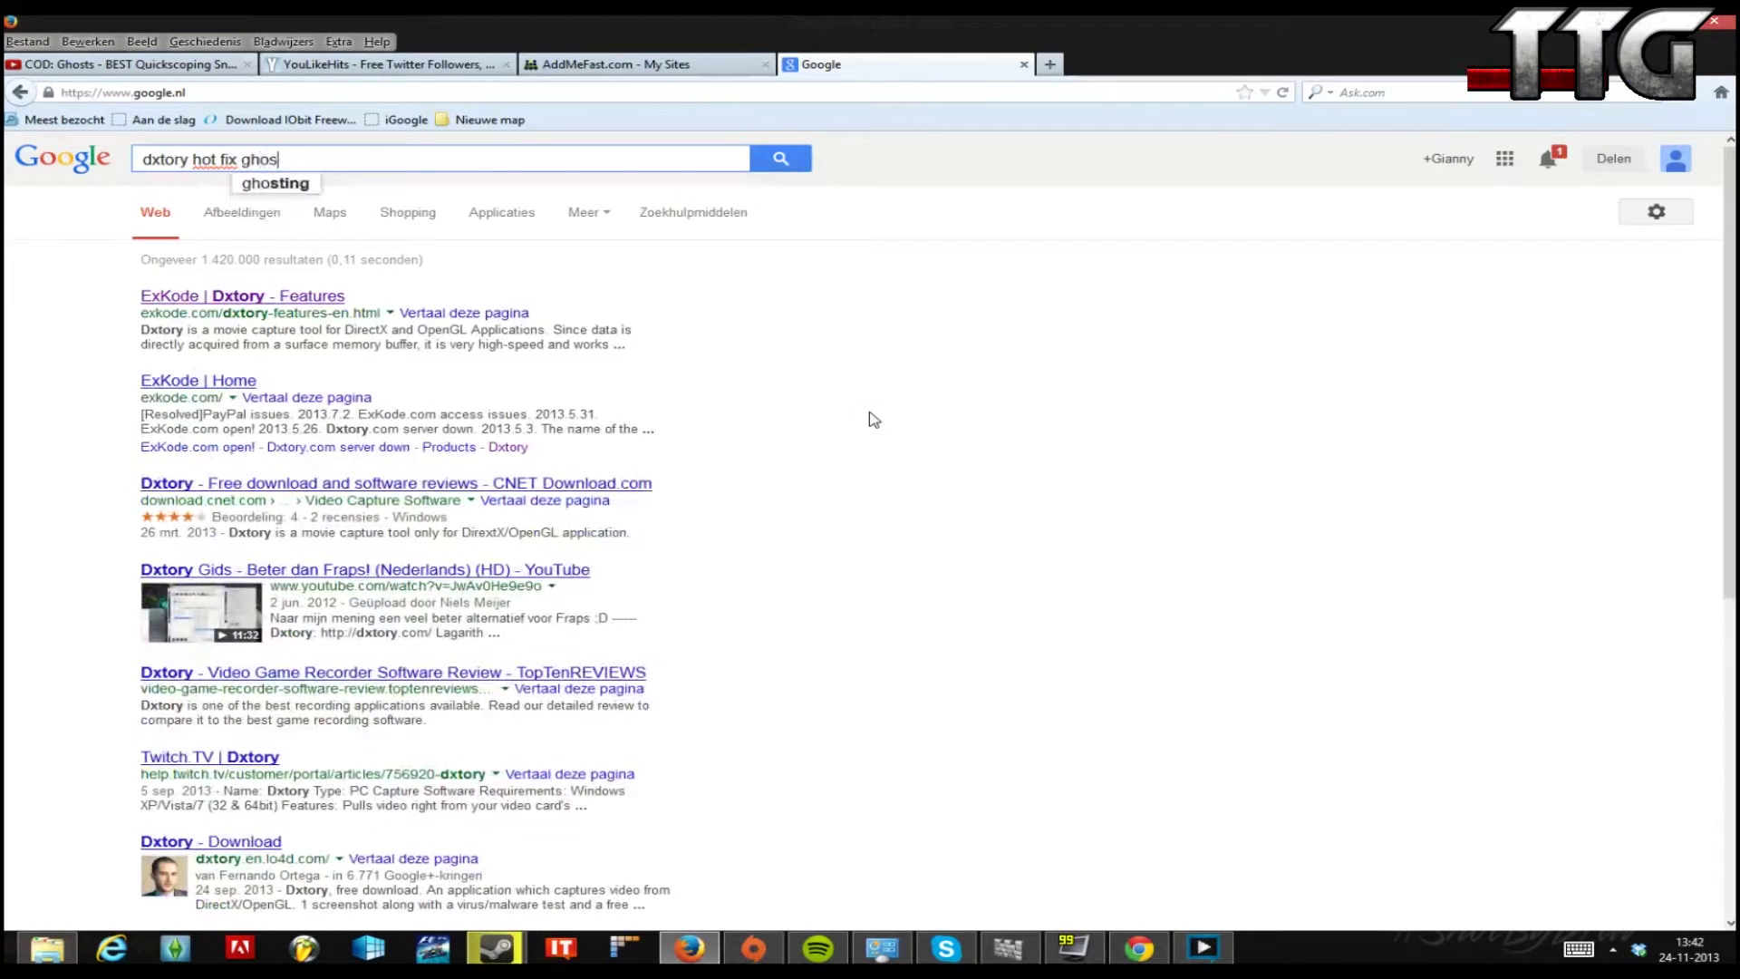
{"action": "type", "text": "ts"}
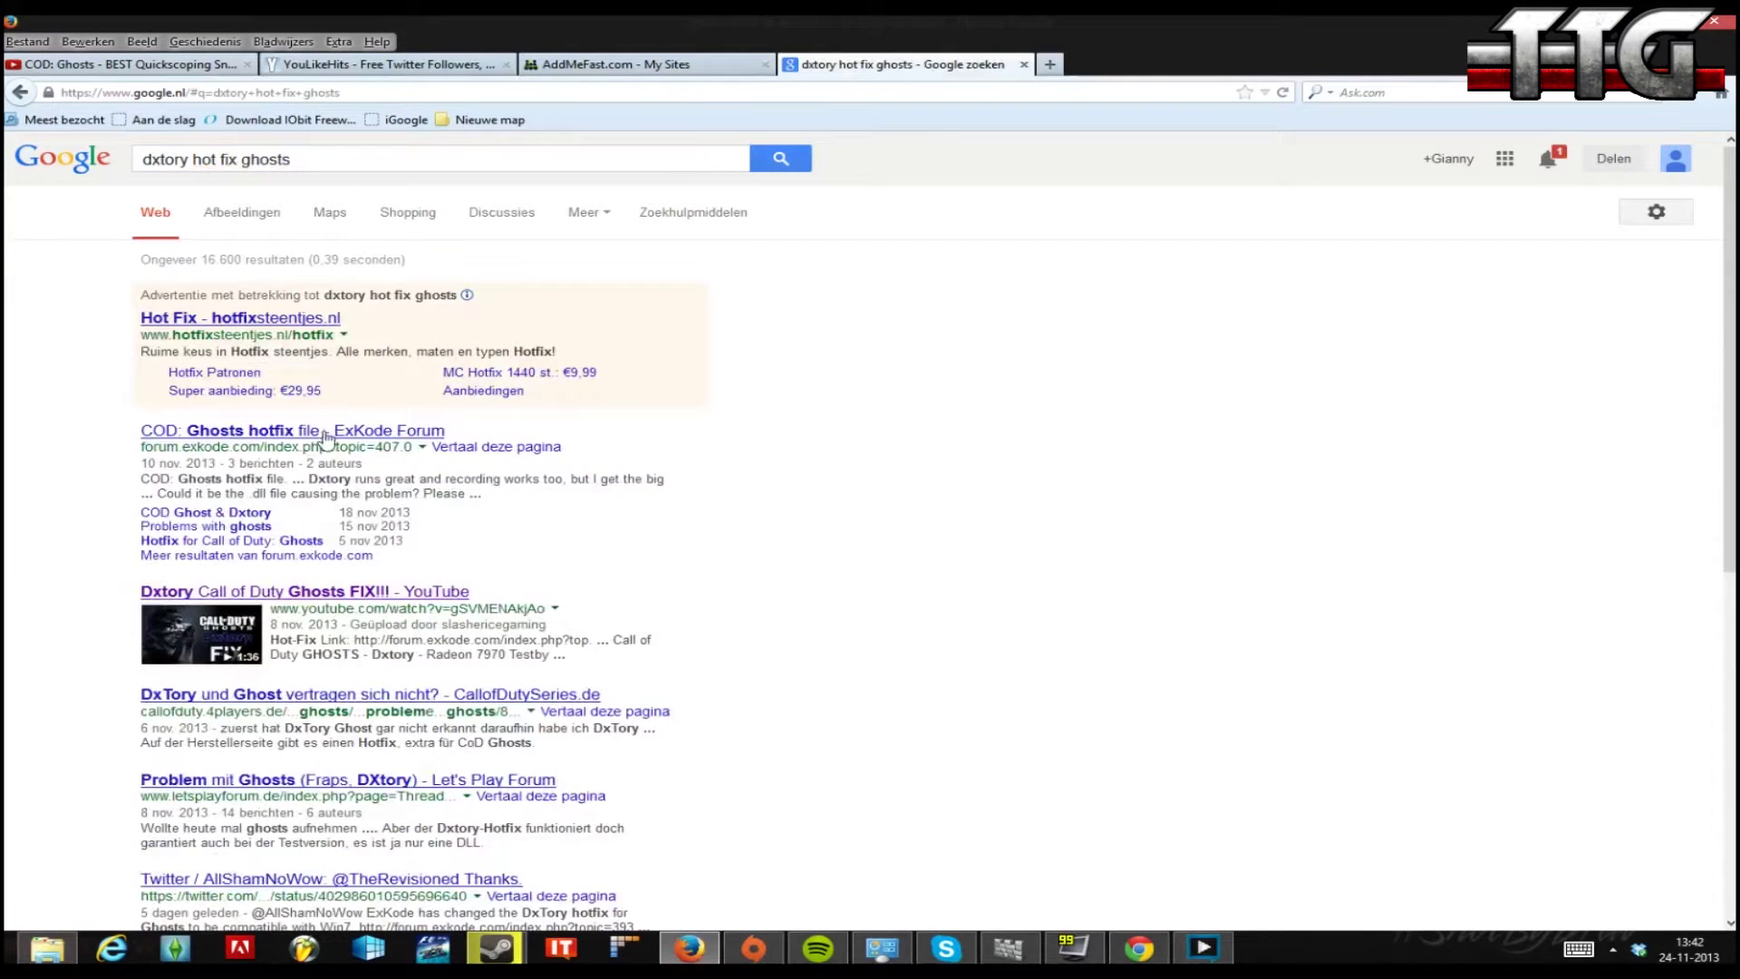
Open the "COD: Ghosts hotfix file" forum result and follow the first post's link to the hotfix topic.
{"action": "left_click", "coordinate": [321, 430]}
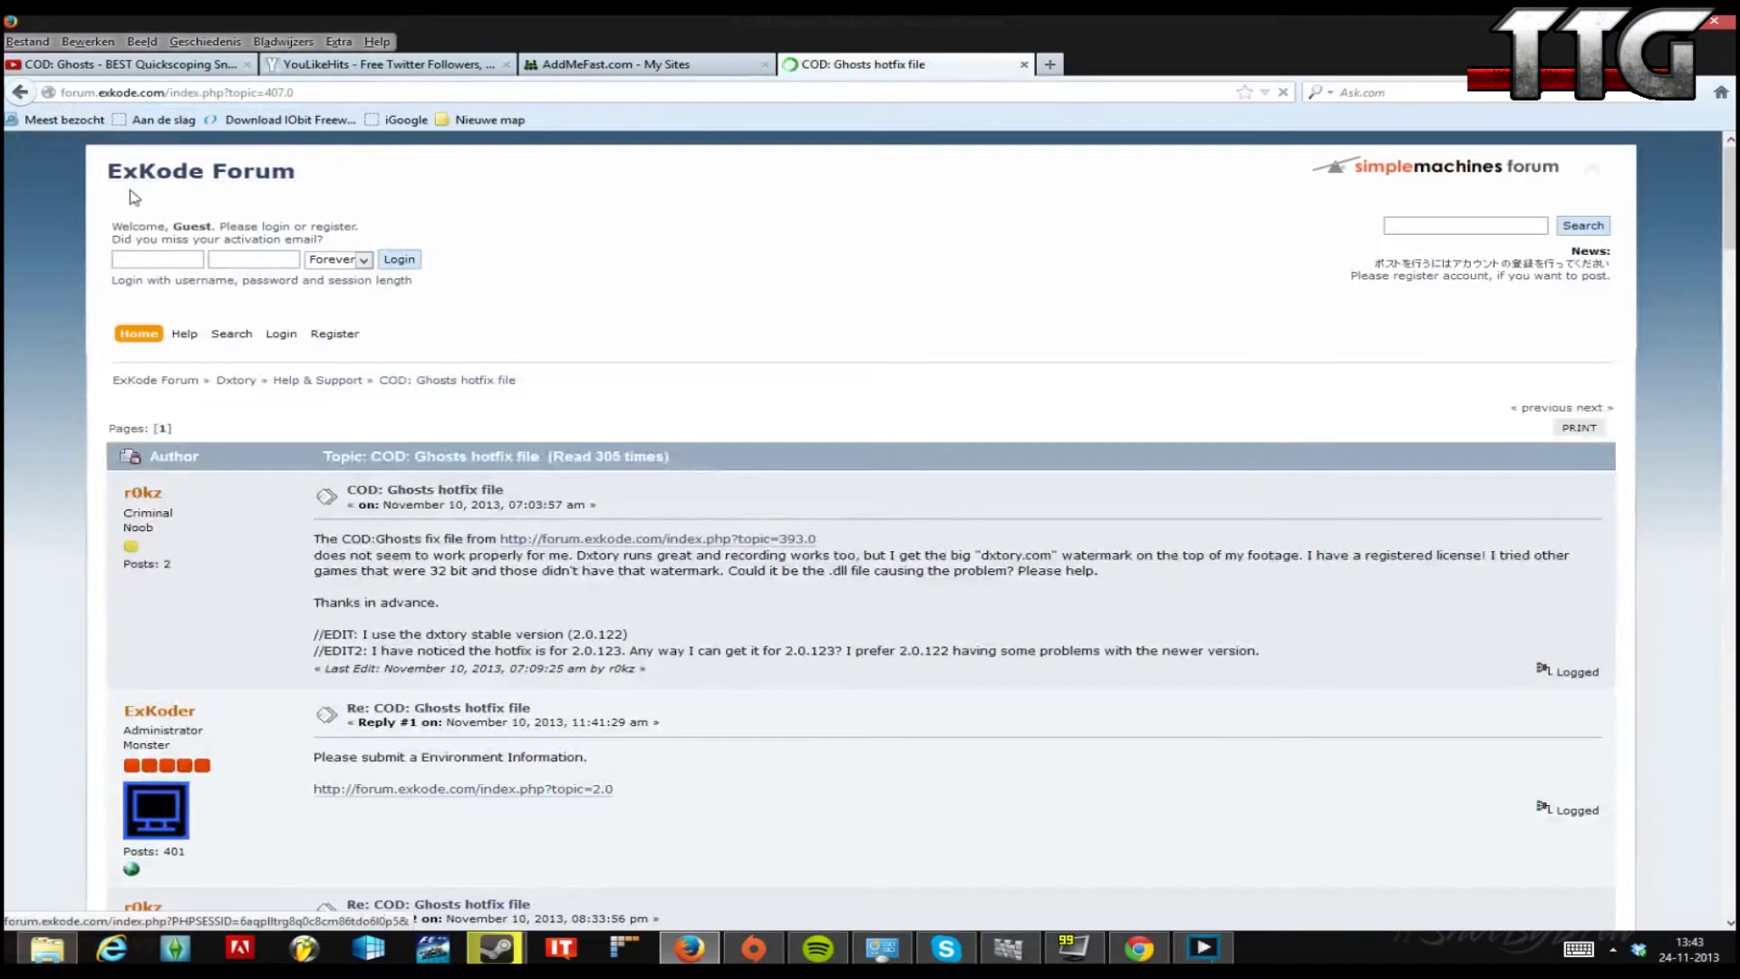
{"action": "scroll", "coordinate": [870, 517], "scroll_direction": "down", "scroll_amount": 2}
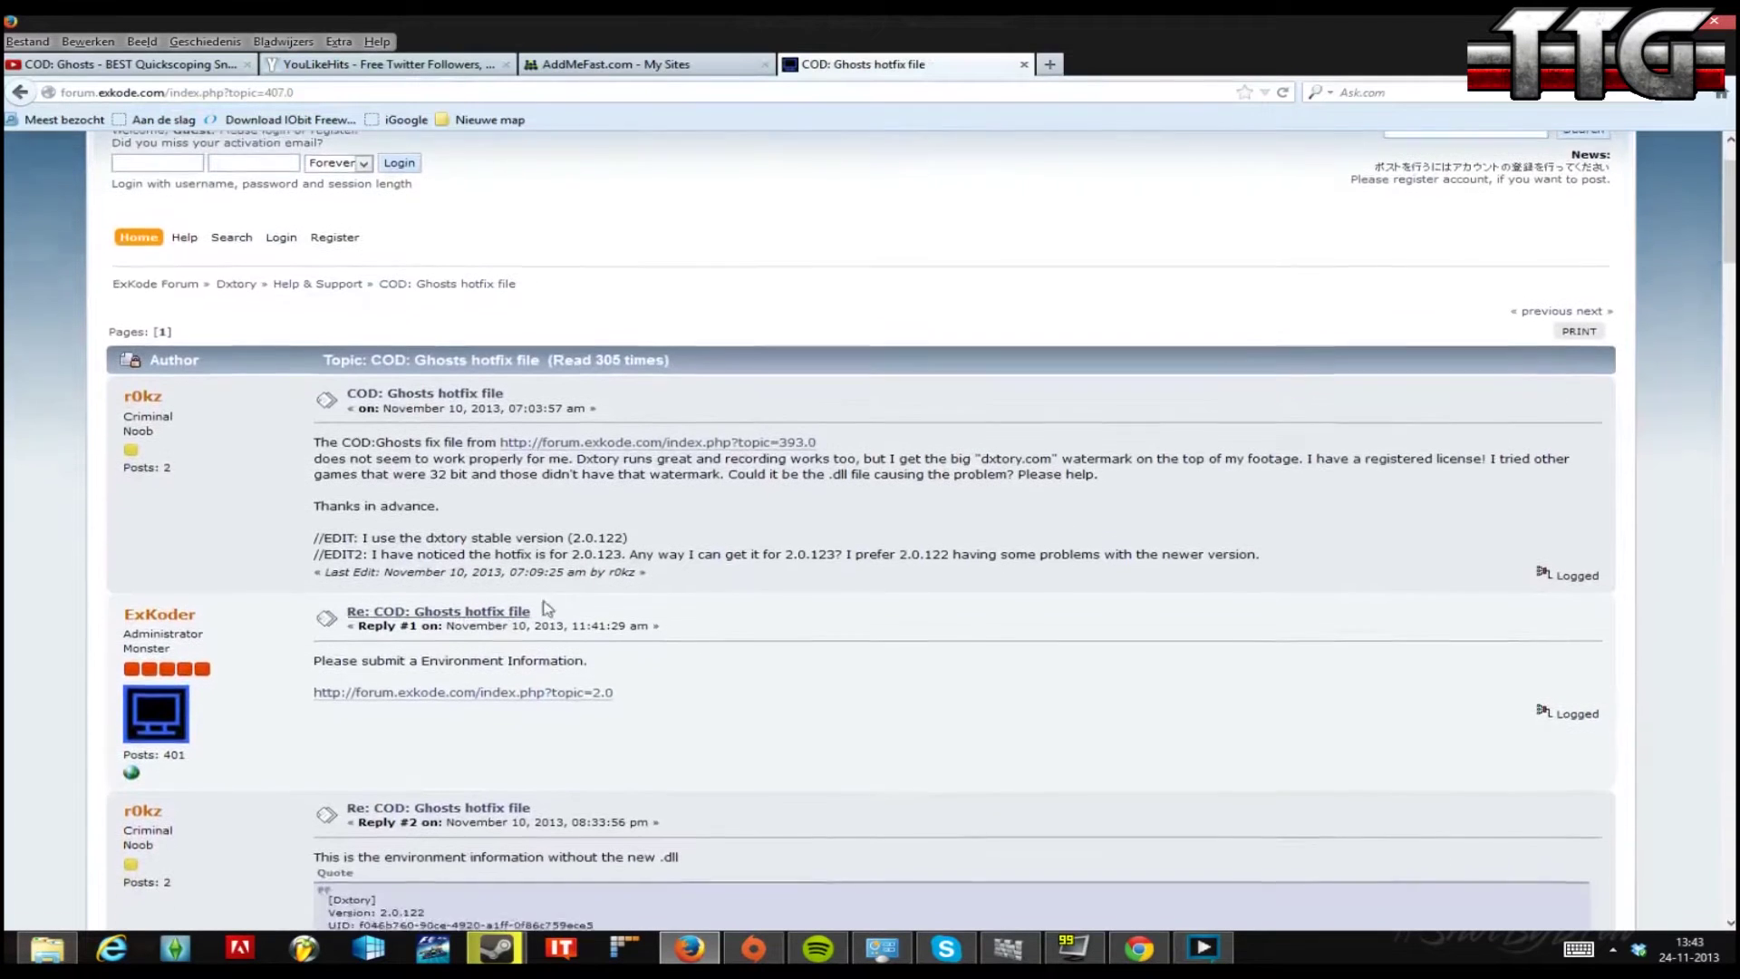
{"action": "left_click", "coordinate": [605, 436]}
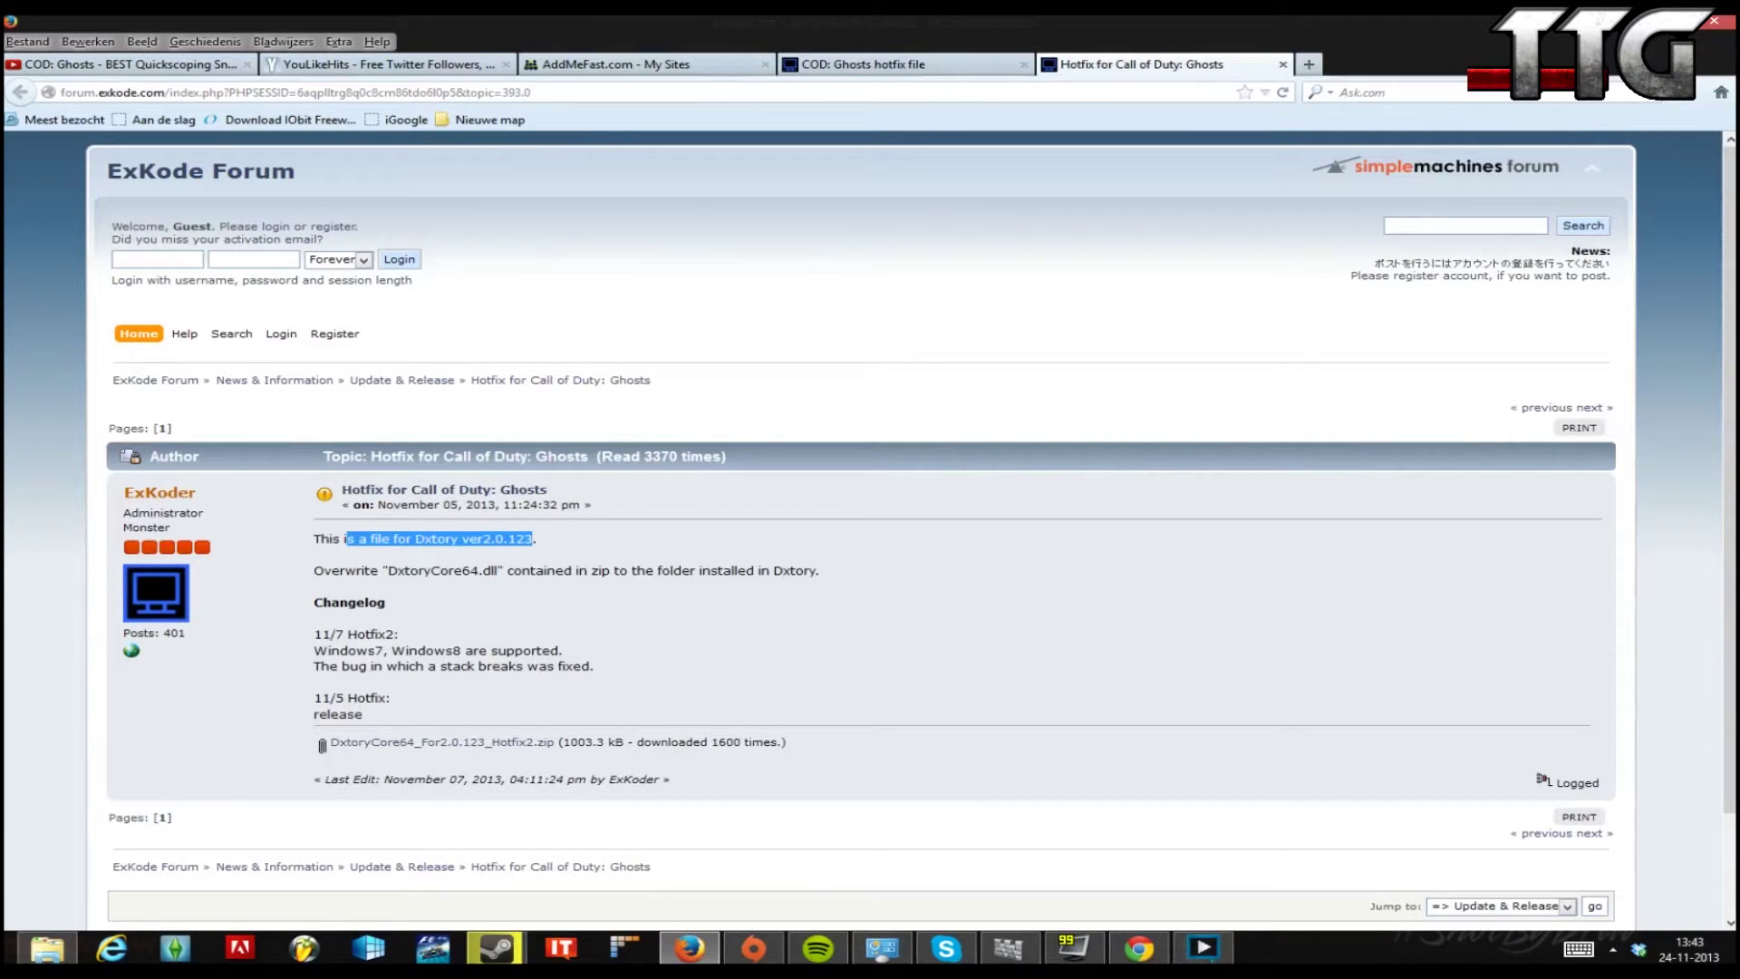
Request the DxtoryCore64_For2.0.123_Hotfix2.zip attachment and cancel its download prompt.
{"action": "left_click", "coordinate": [547, 590]}
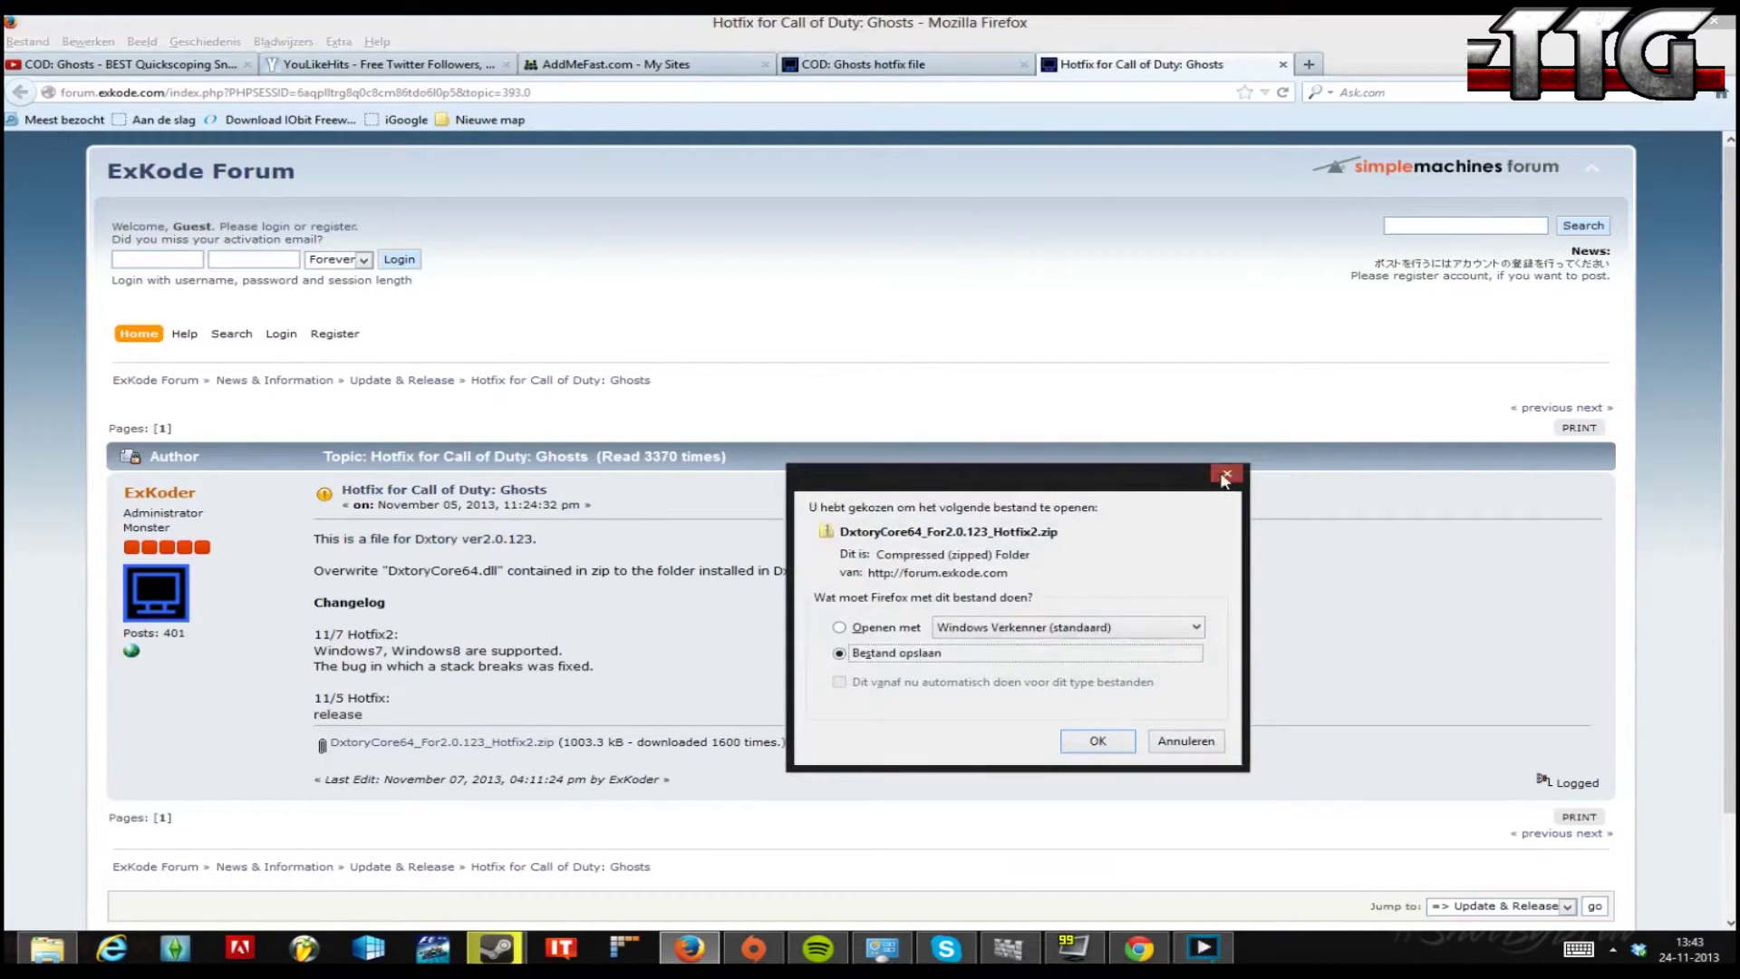
{"action": "left_click", "coordinate": [1226, 476]}
Switch to File Explorer and extract DxtoryCore64_For2.0.123_Hotfix2.zip from Downloads into a folder of the same name.
{"action": "left_click", "coordinate": [49, 949]}
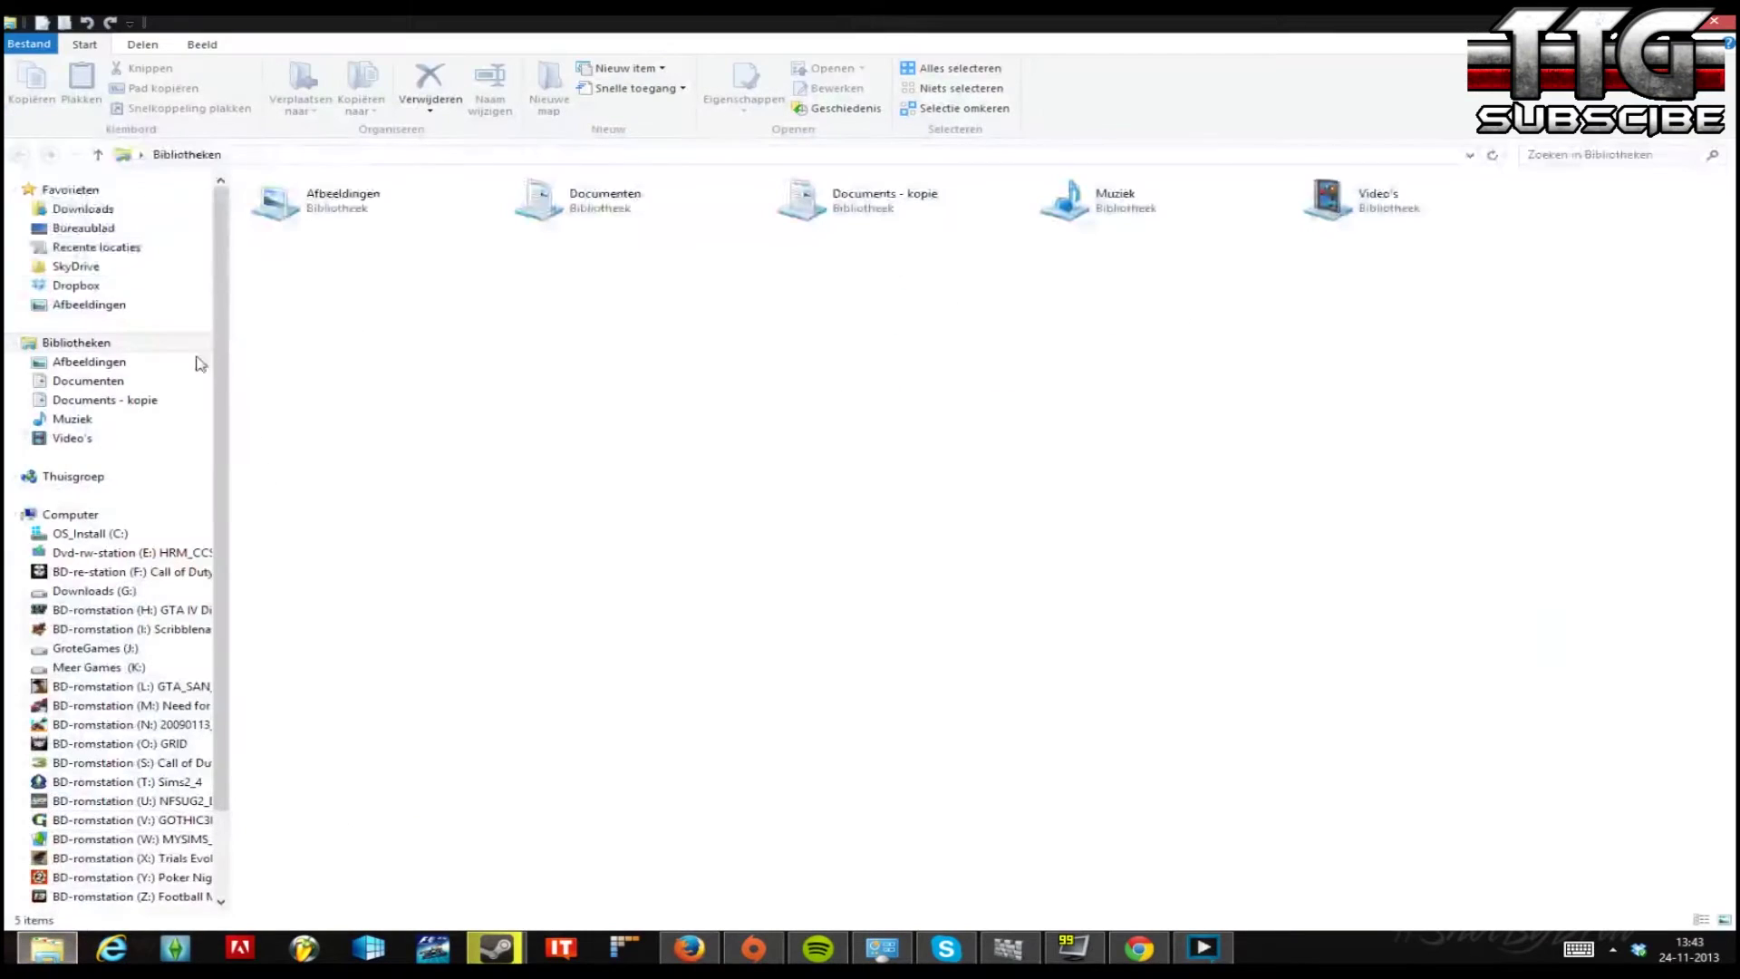
{"action": "left_click", "coordinate": [112, 211]}
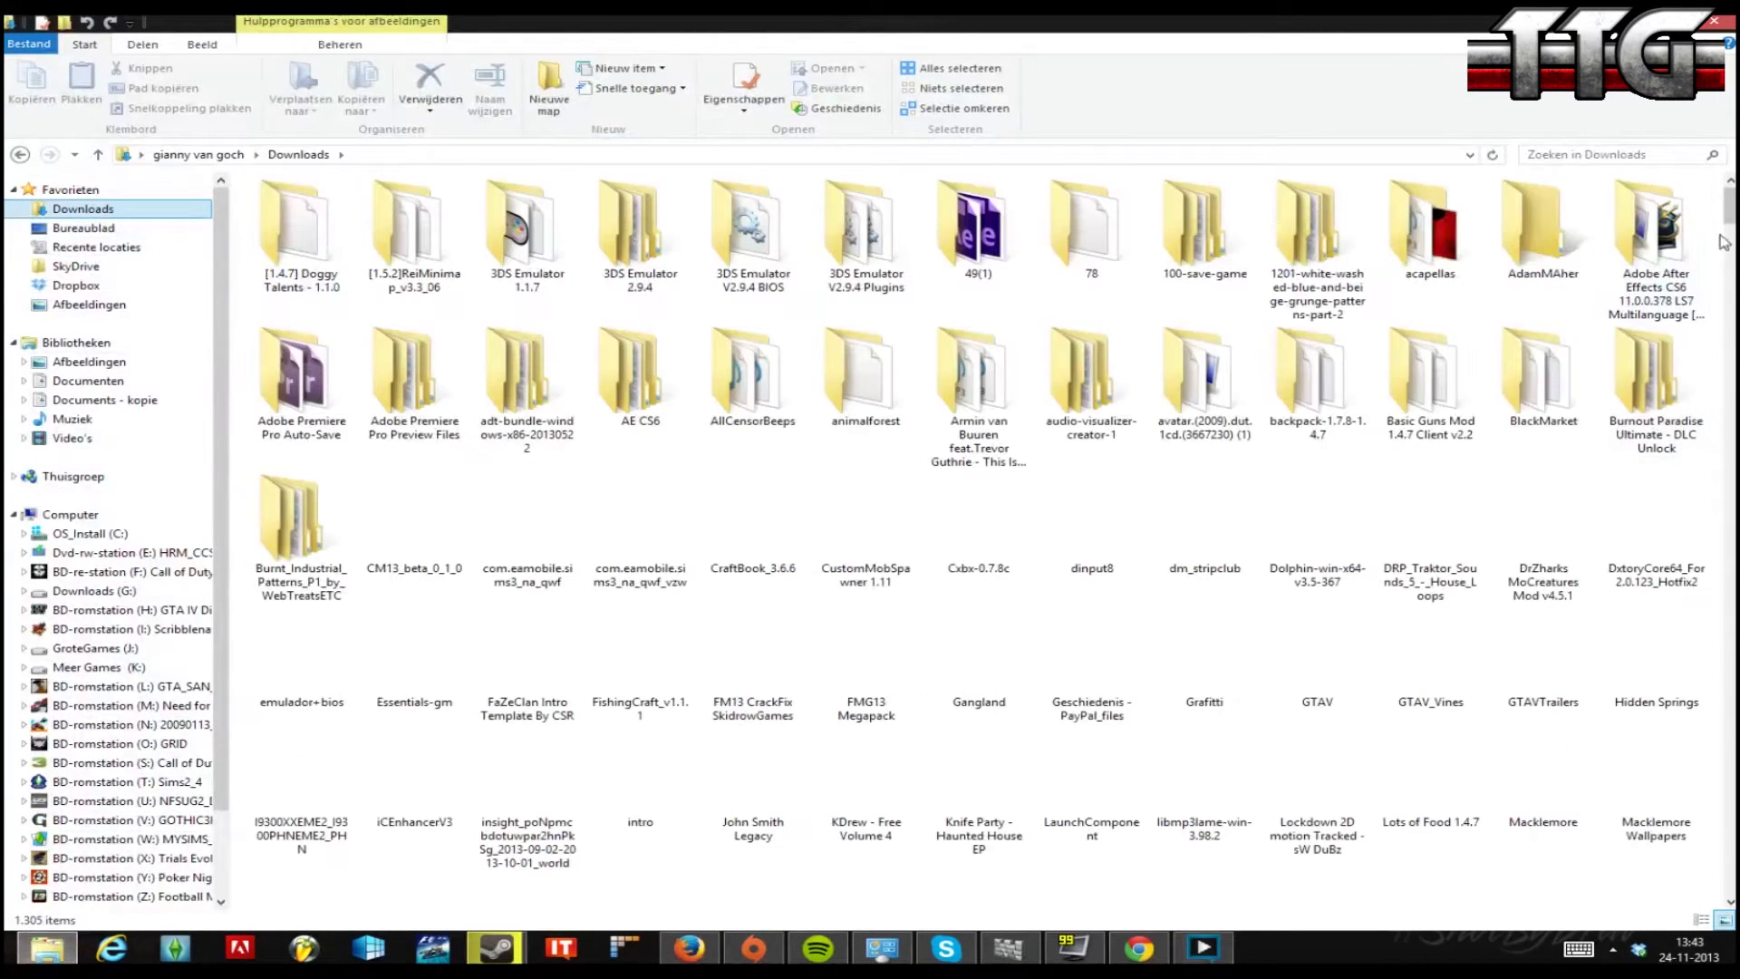
{"action": "scroll", "coordinate": [1731, 238], "scroll_direction": "down", "scroll_amount": 5}
{"action": "left_click_drag", "start_coordinate": [1732, 237], "coordinate": [1668, 372]}
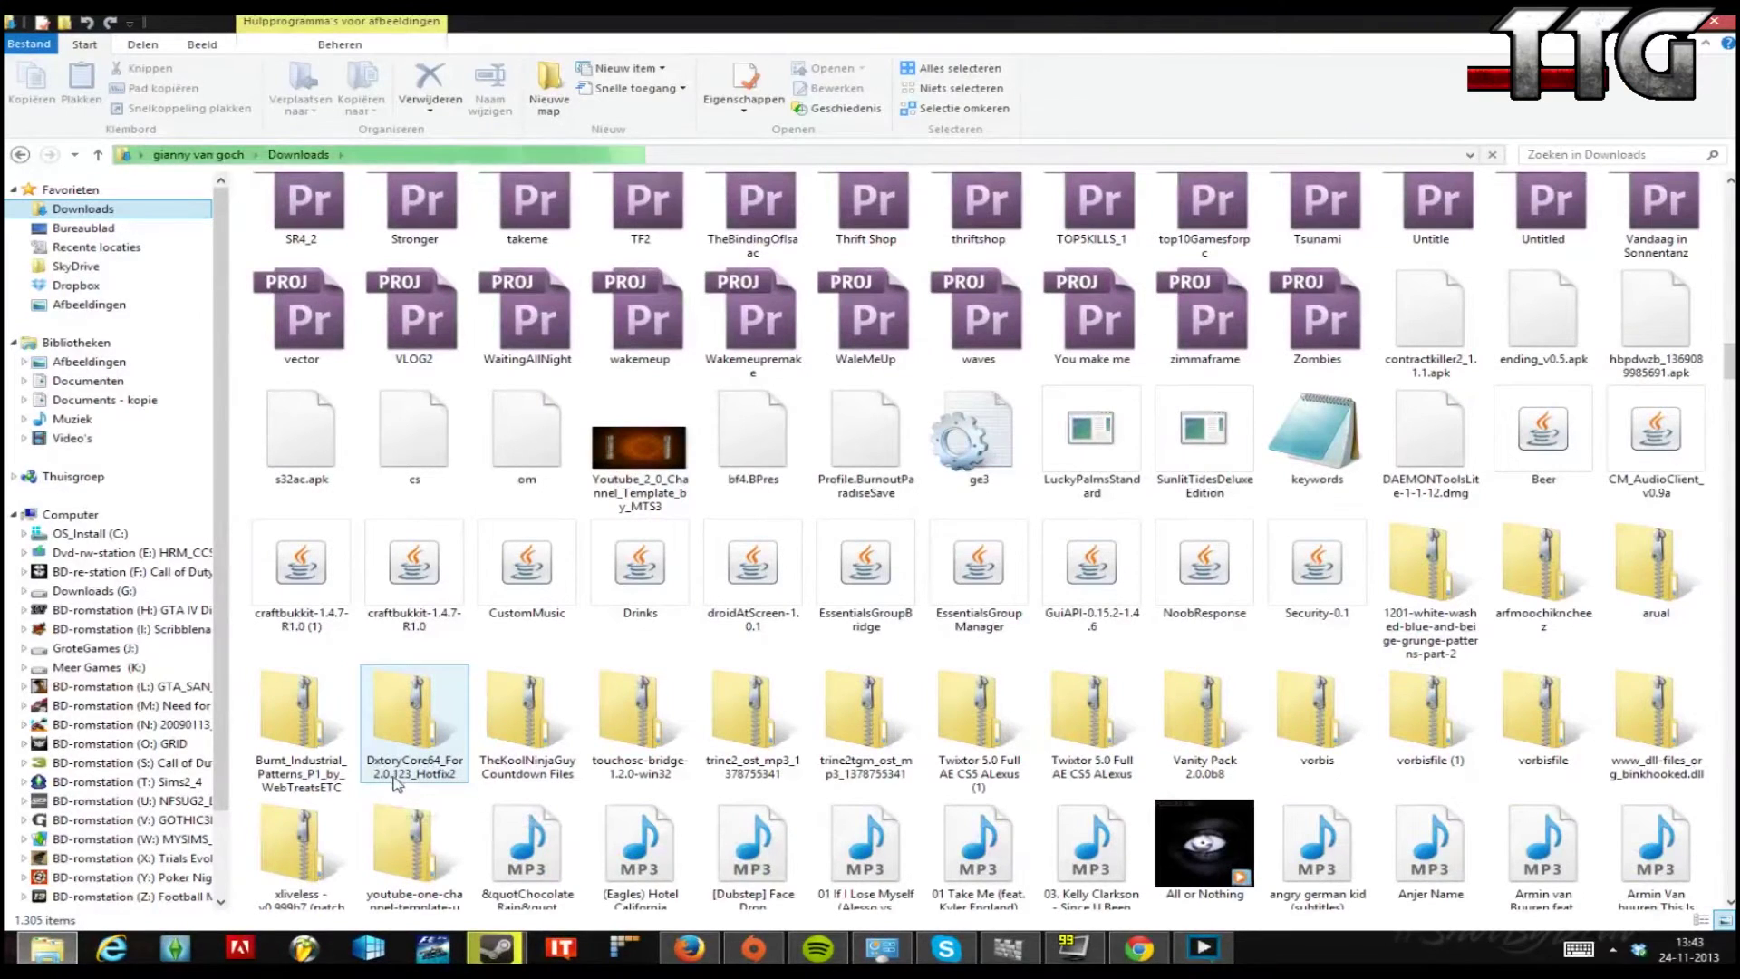
{"action": "left_click", "coordinate": [419, 735]}
{"action": "right_click", "coordinate": [415, 728]}
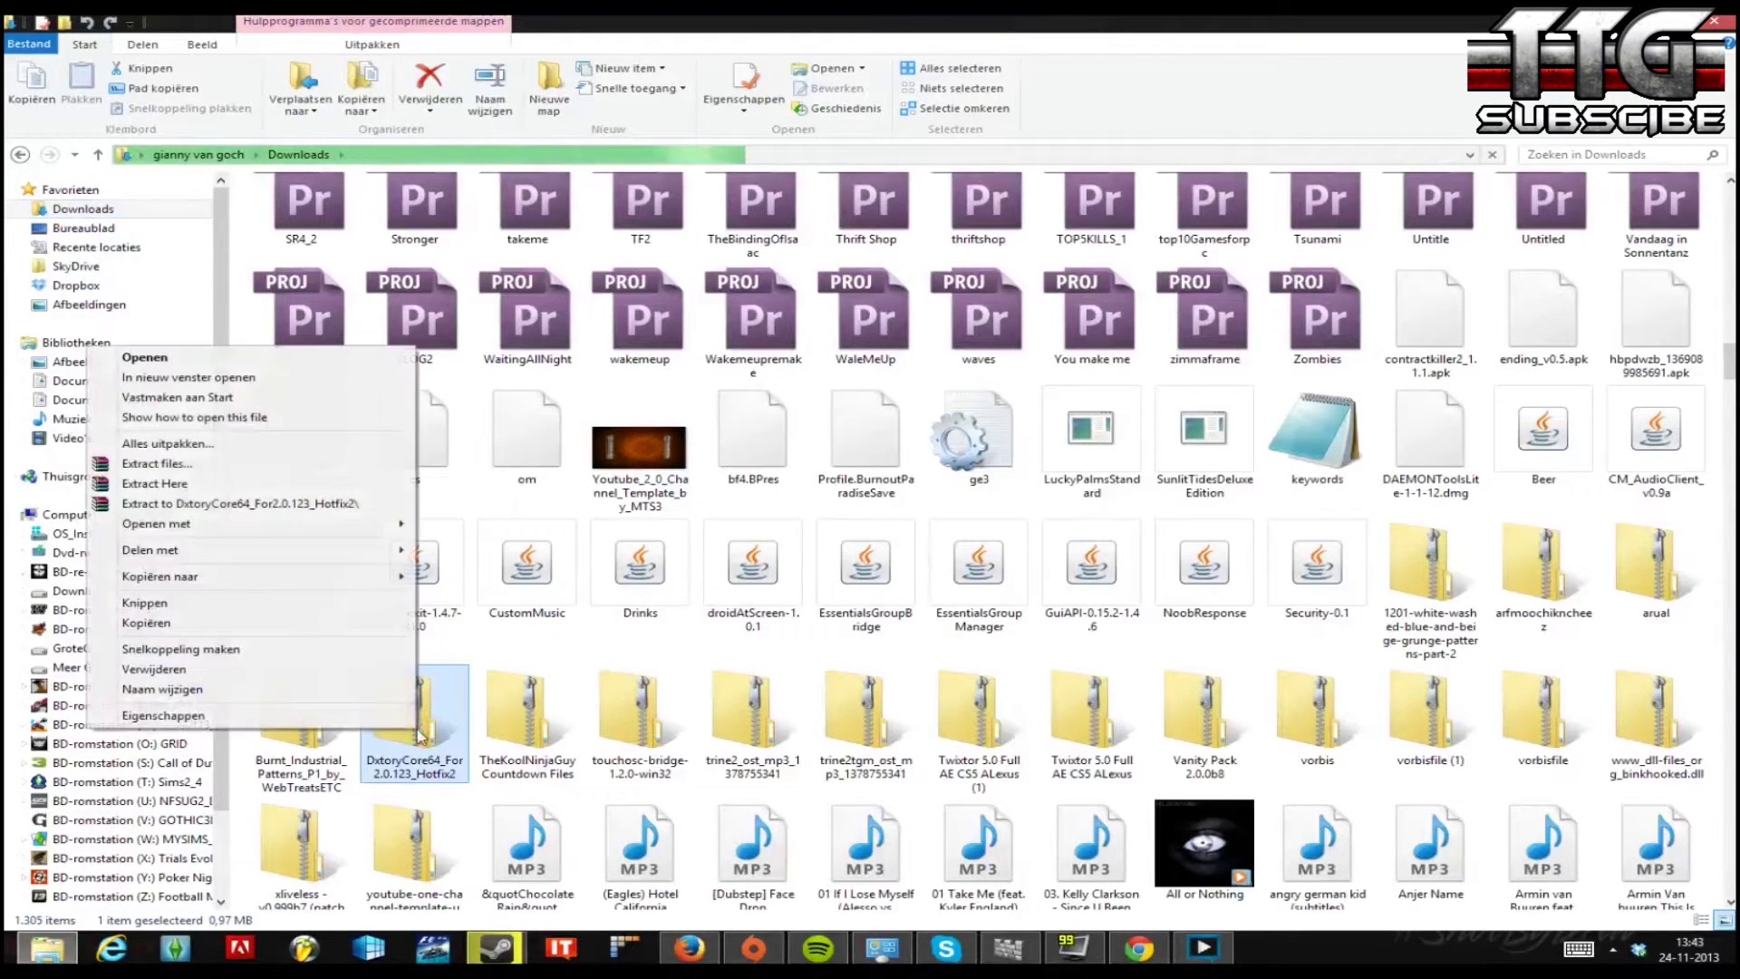
{"action": "left_click", "coordinate": [223, 504]}
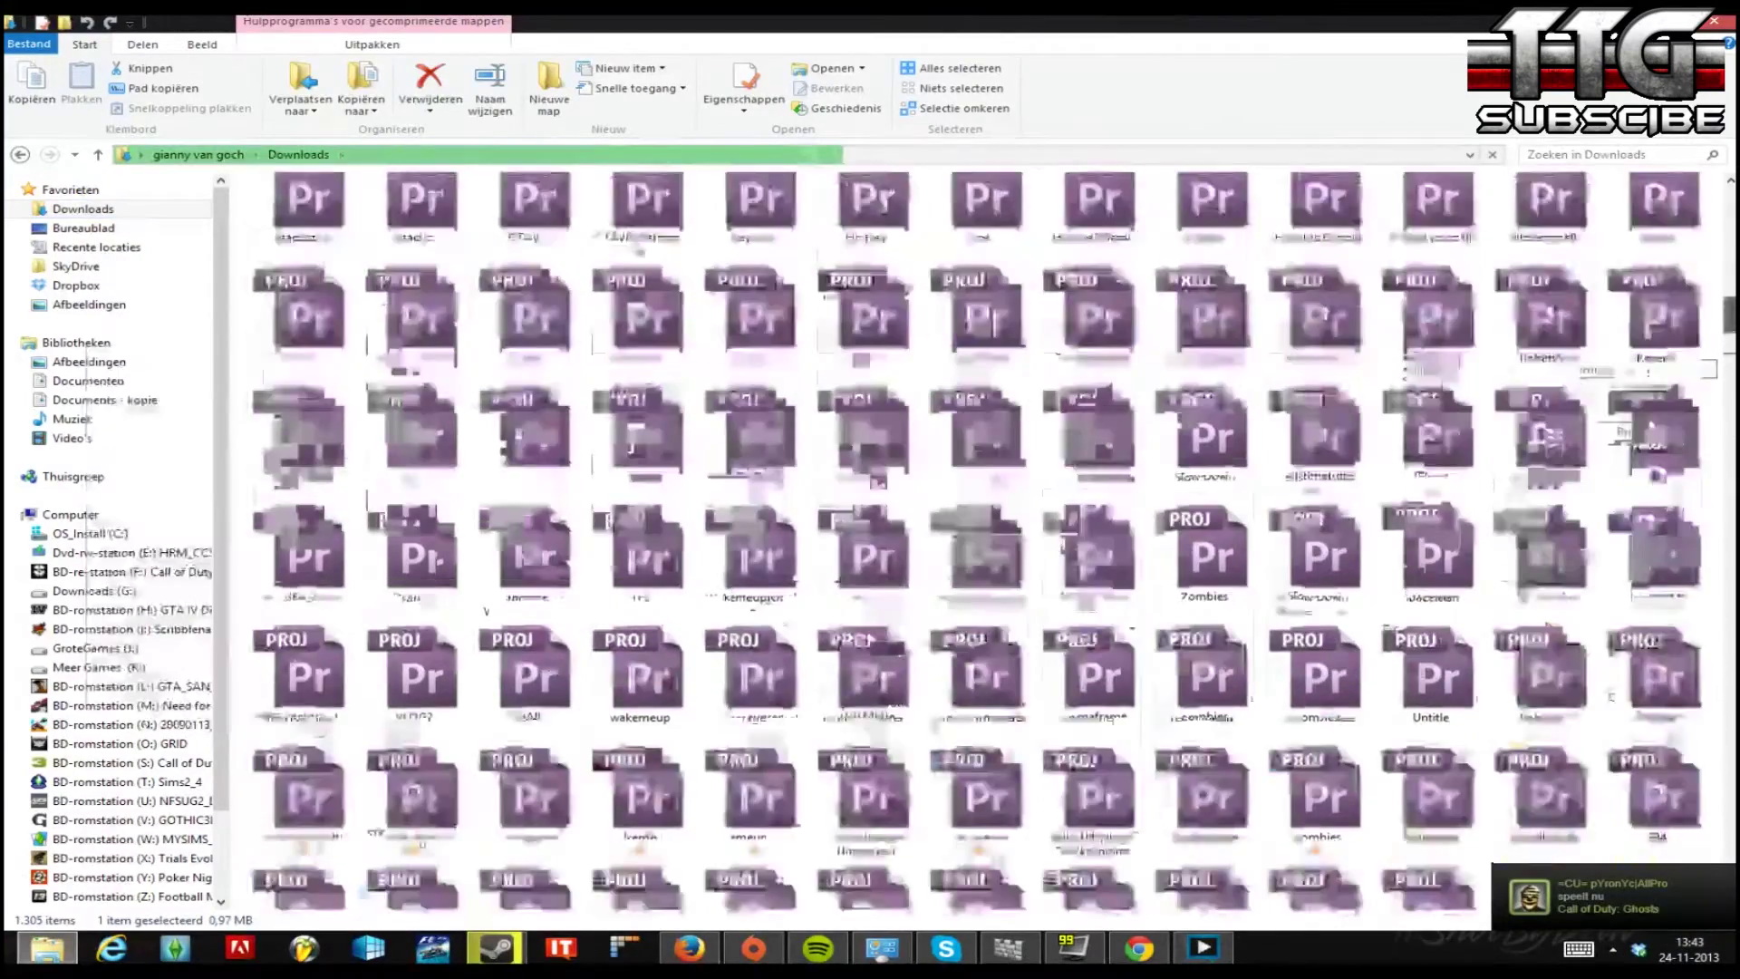
Open the extracted DxtoryCore64_For2.0.123_Hotfix2 folder in Downloads, then minimize the window to reach the desktop.
{"action": "scroll", "coordinate": [439, 805], "scroll_direction": "up", "scroll_amount": 5}
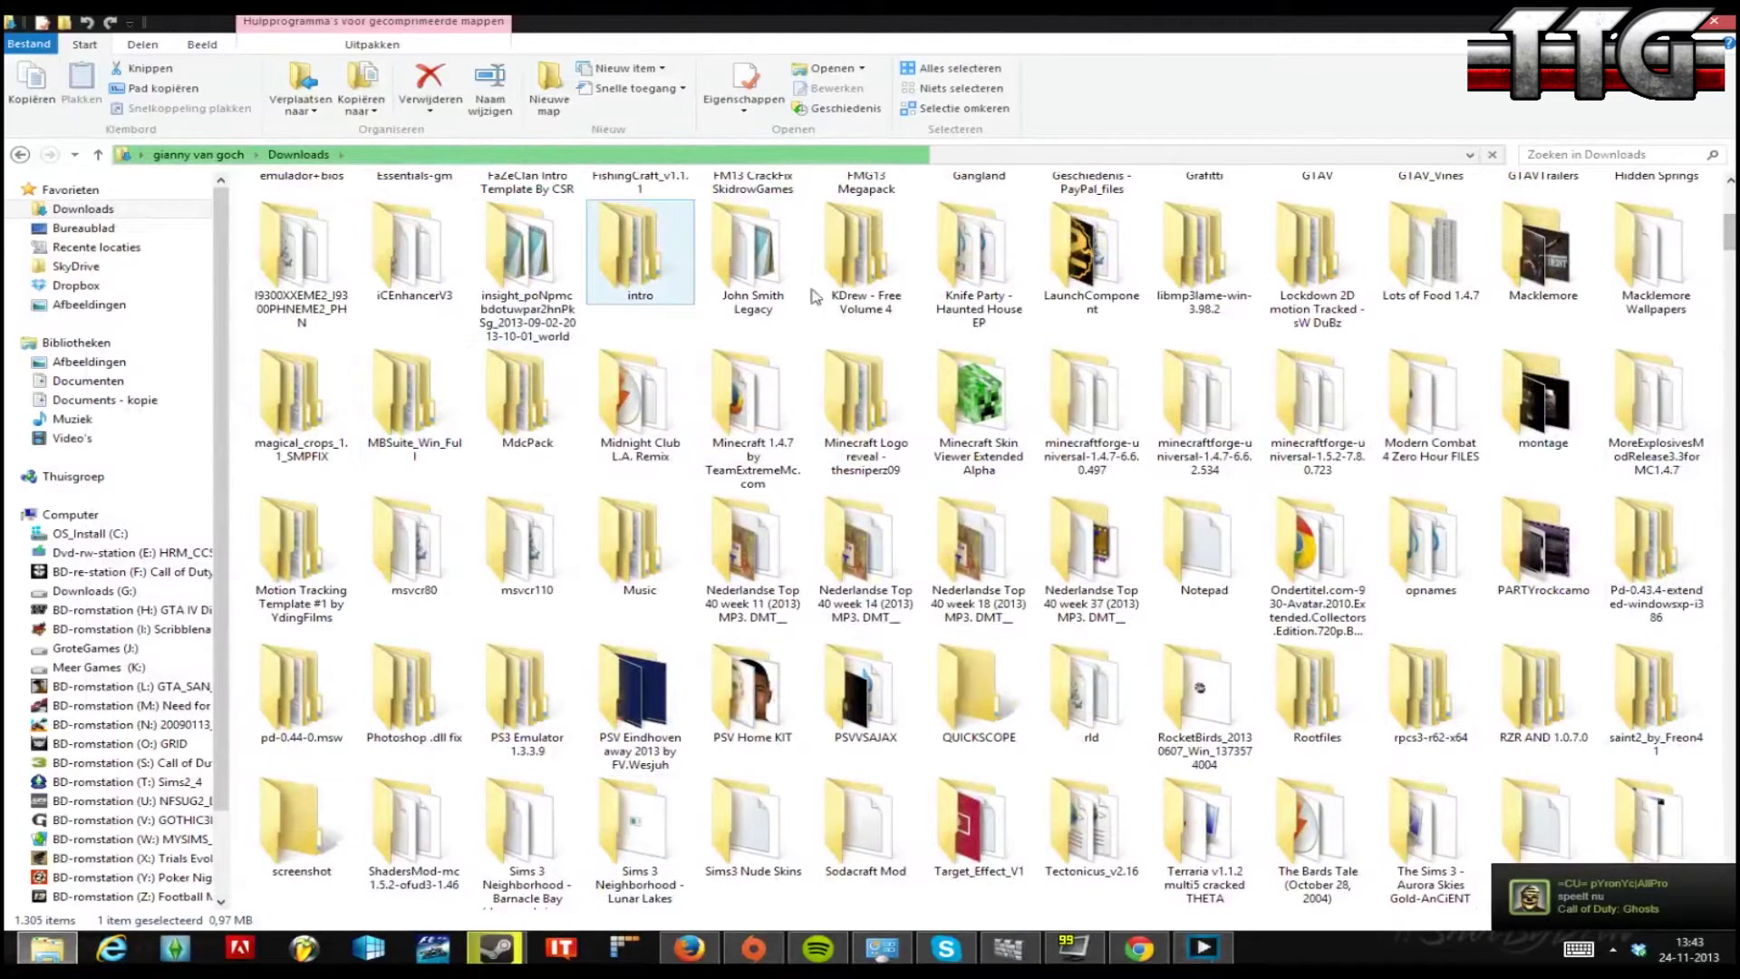
{"action": "scroll", "coordinate": [1729, 241], "scroll_direction": "up", "scroll_amount": 3}
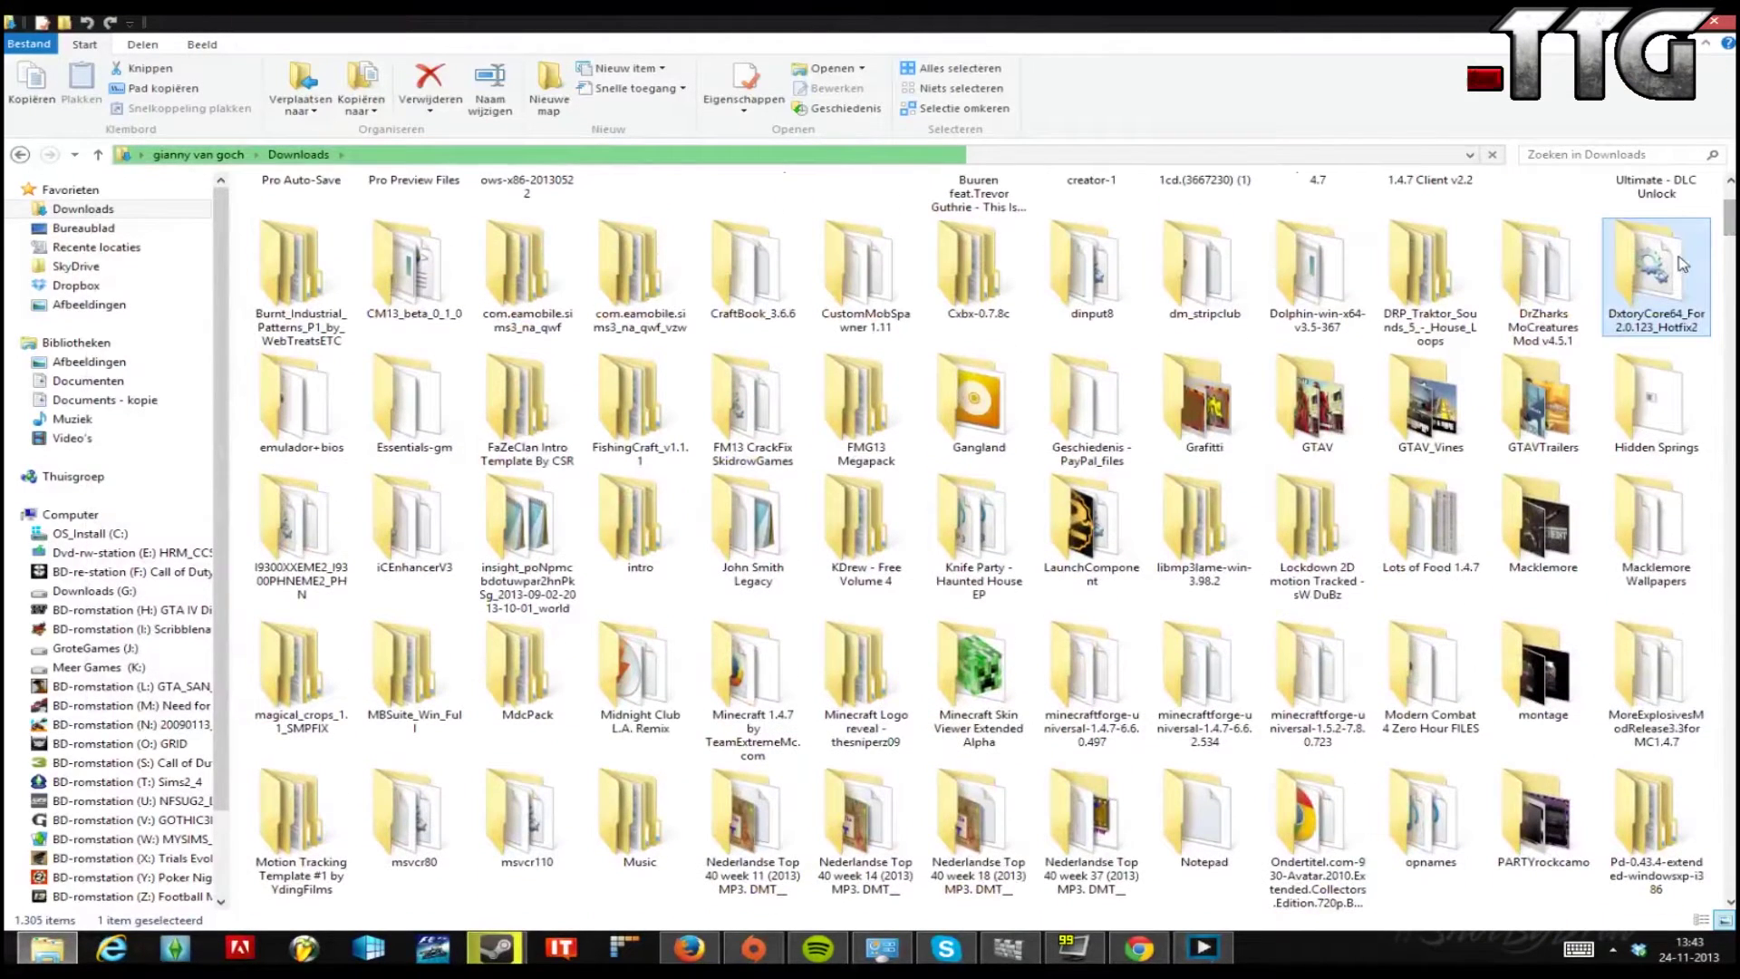
{"action": "key", "text": "Return"}
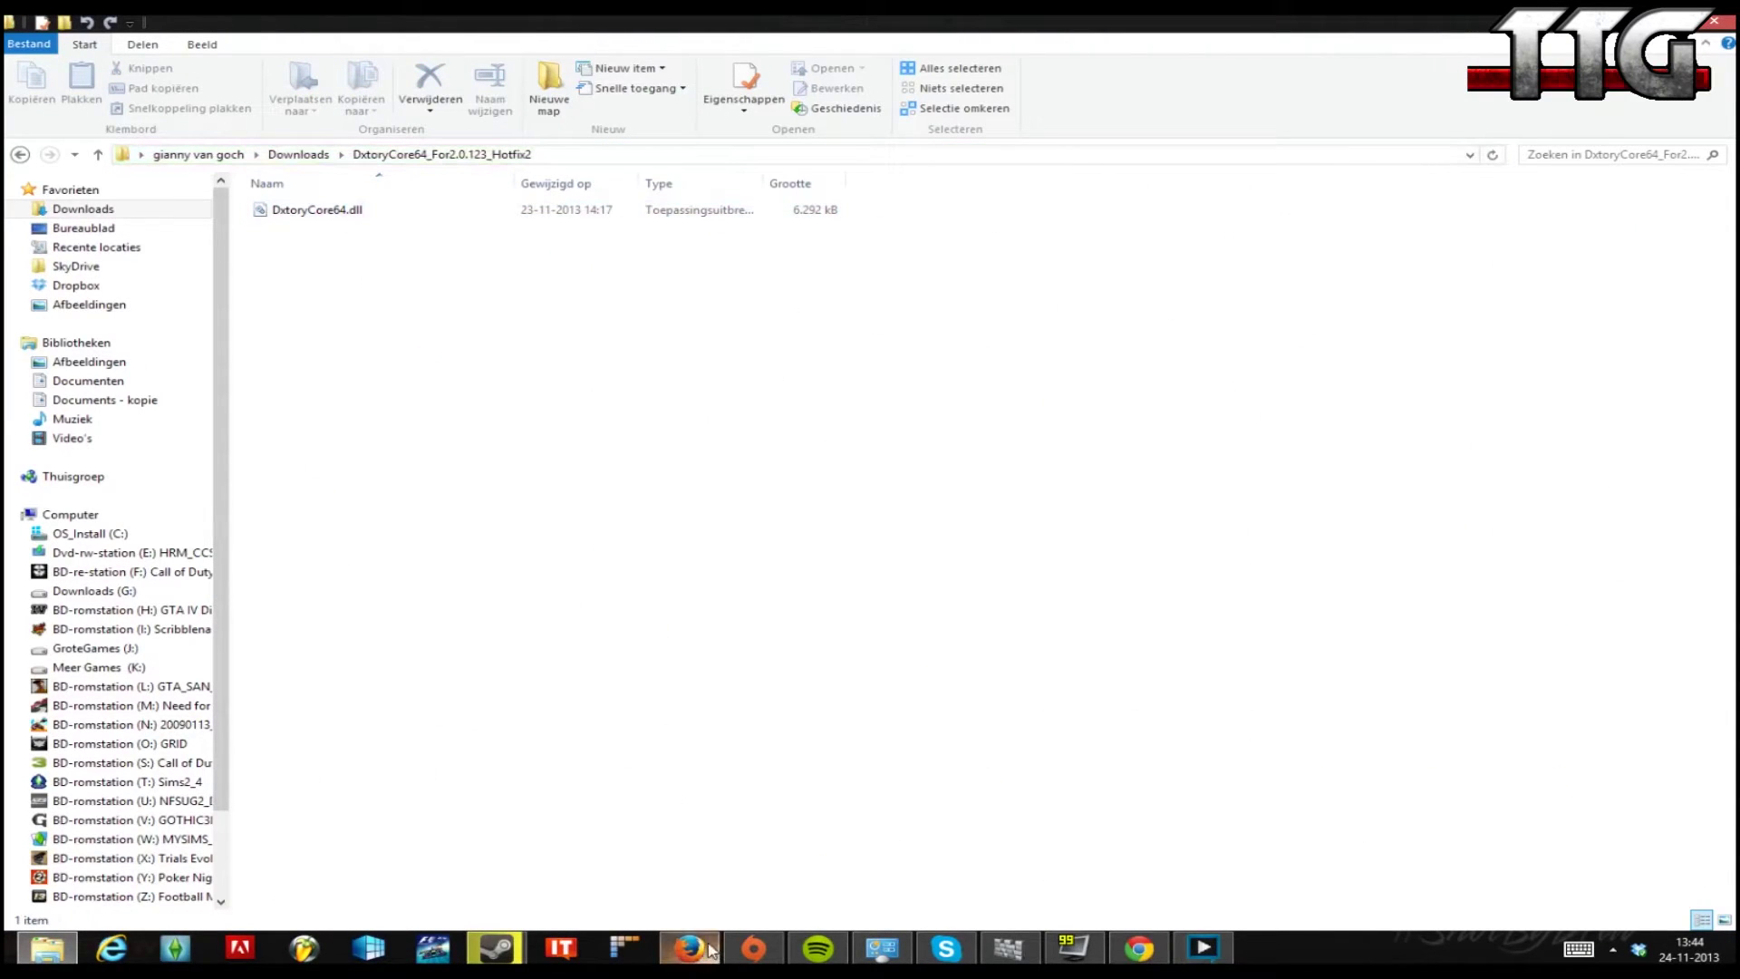
{"action": "left_click", "coordinate": [1713, 20]}
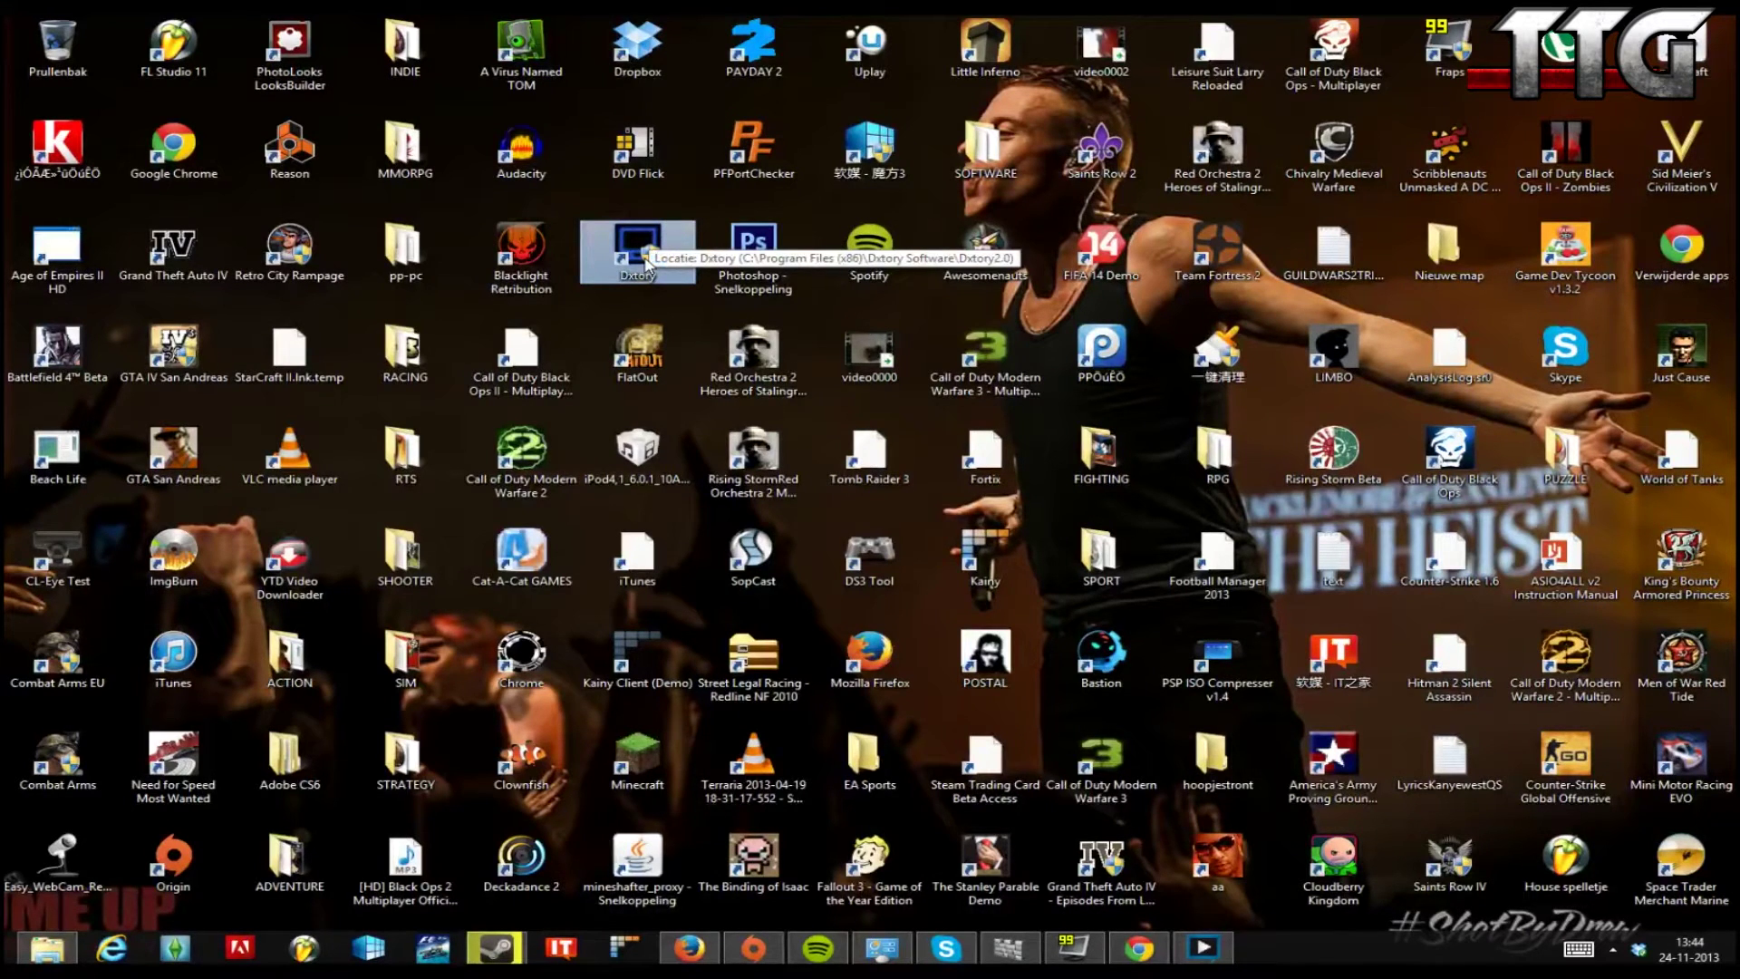
Try to launch Dxtory from the desktop and check the hidden notification icons for it.
{"action": "left_click", "coordinate": [1614, 949]}
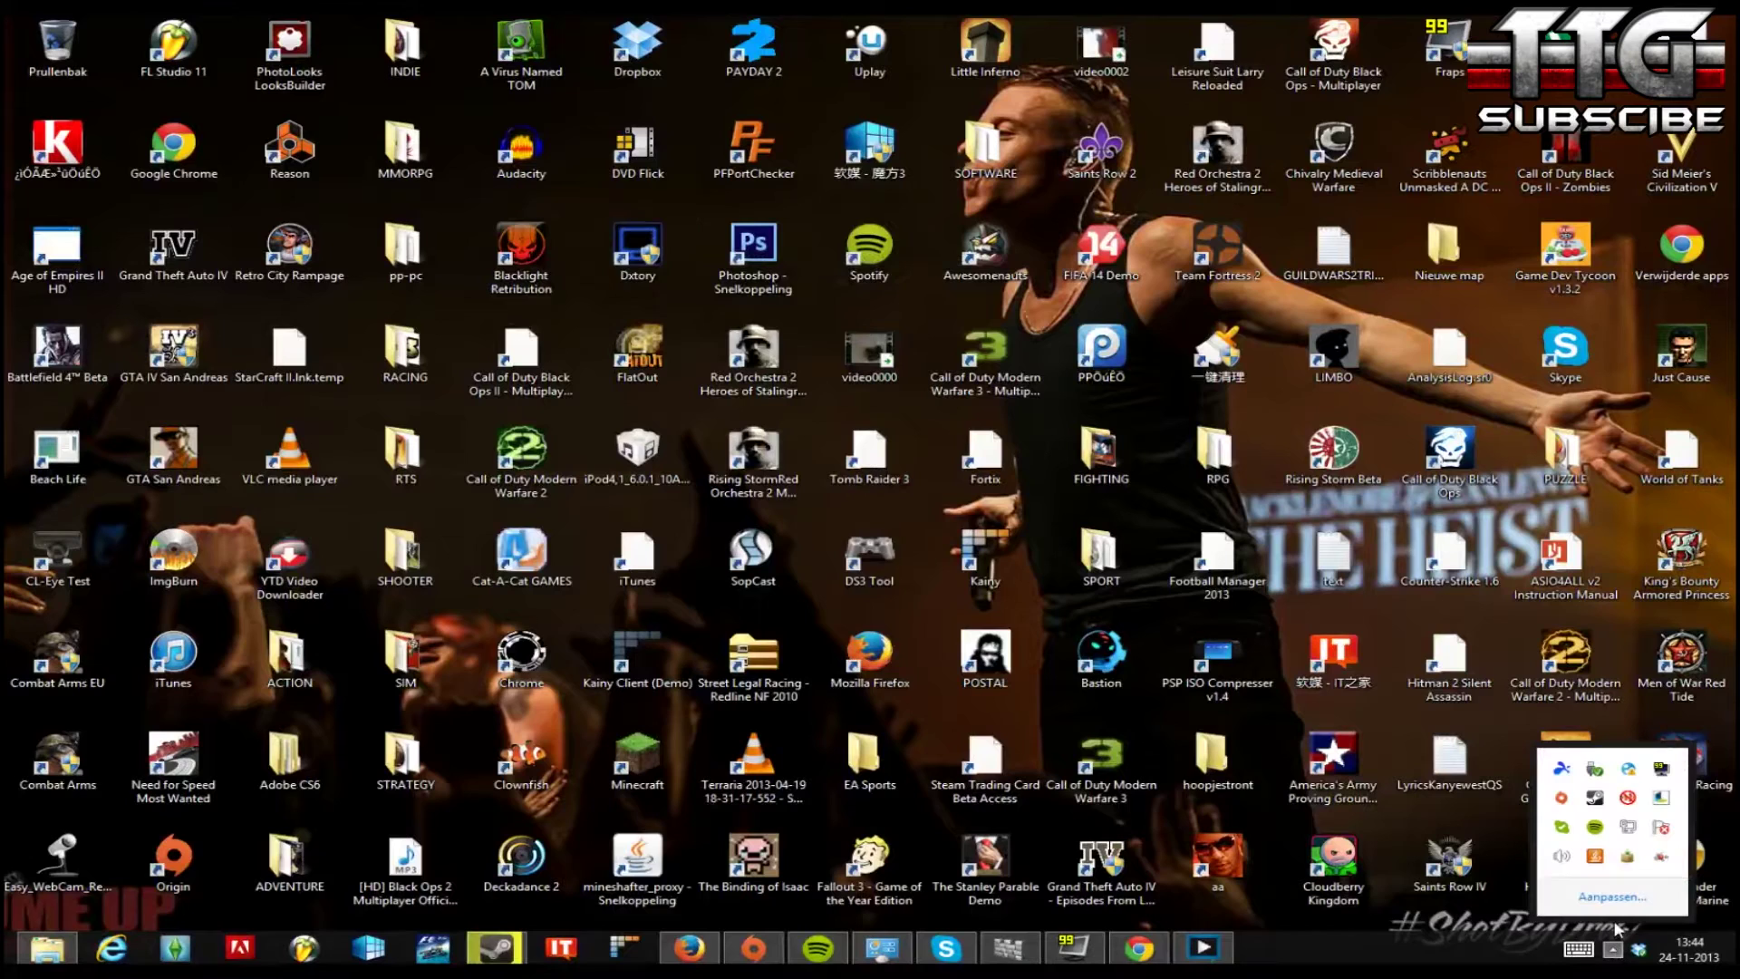
{"action": "left_click", "coordinate": [630, 258]}
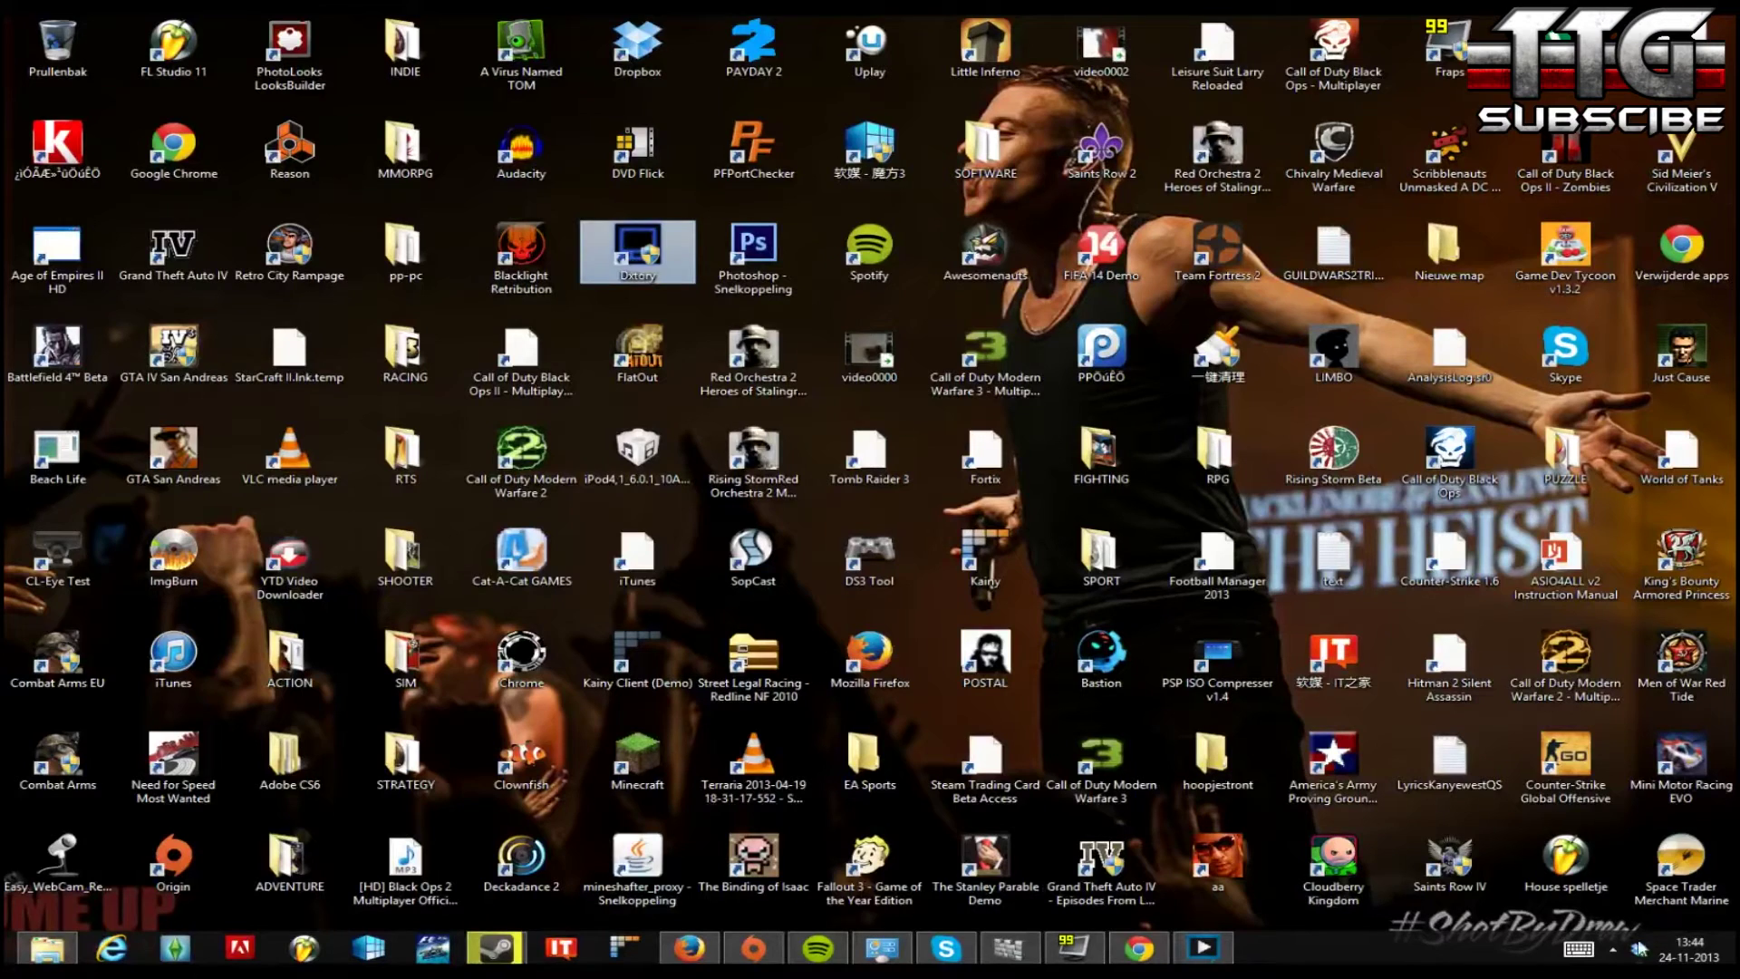
{"action": "left_click", "coordinate": [1614, 950]}
{"action": "left_click", "coordinate": [1614, 950]}
{"action": "double_click", "coordinate": [607, 255]}
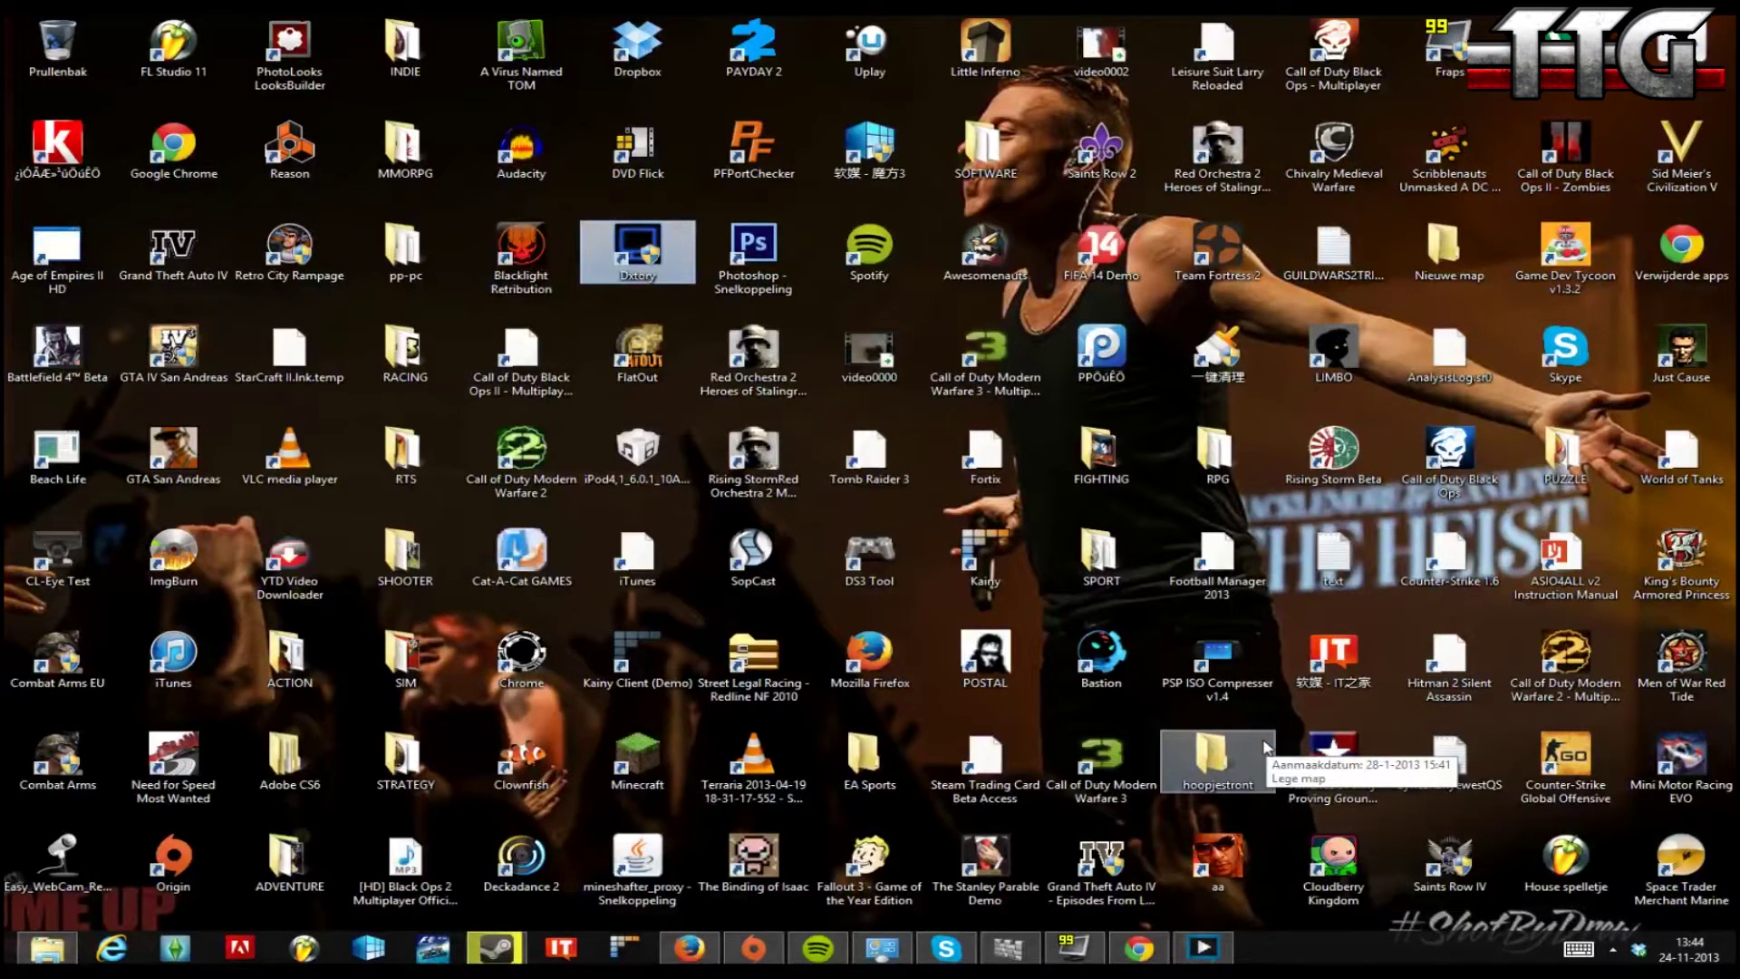
{"action": "left_click", "coordinate": [1619, 950]}
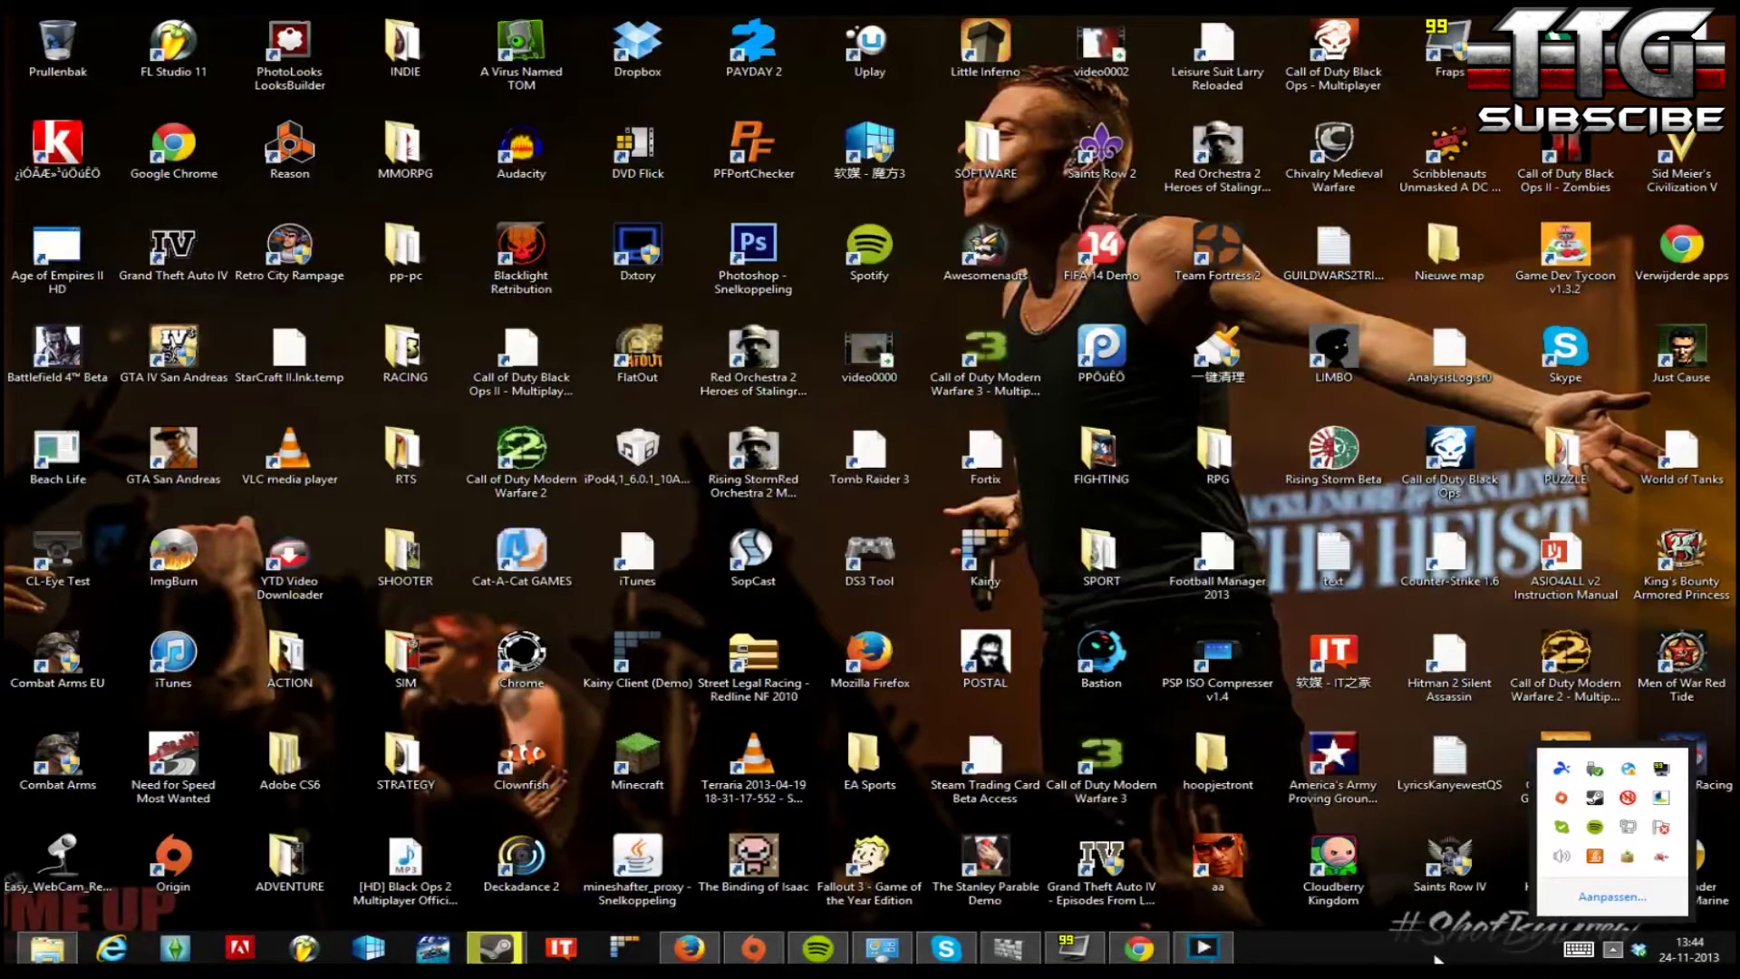
{"action": "left_click", "coordinate": [1376, 958]}
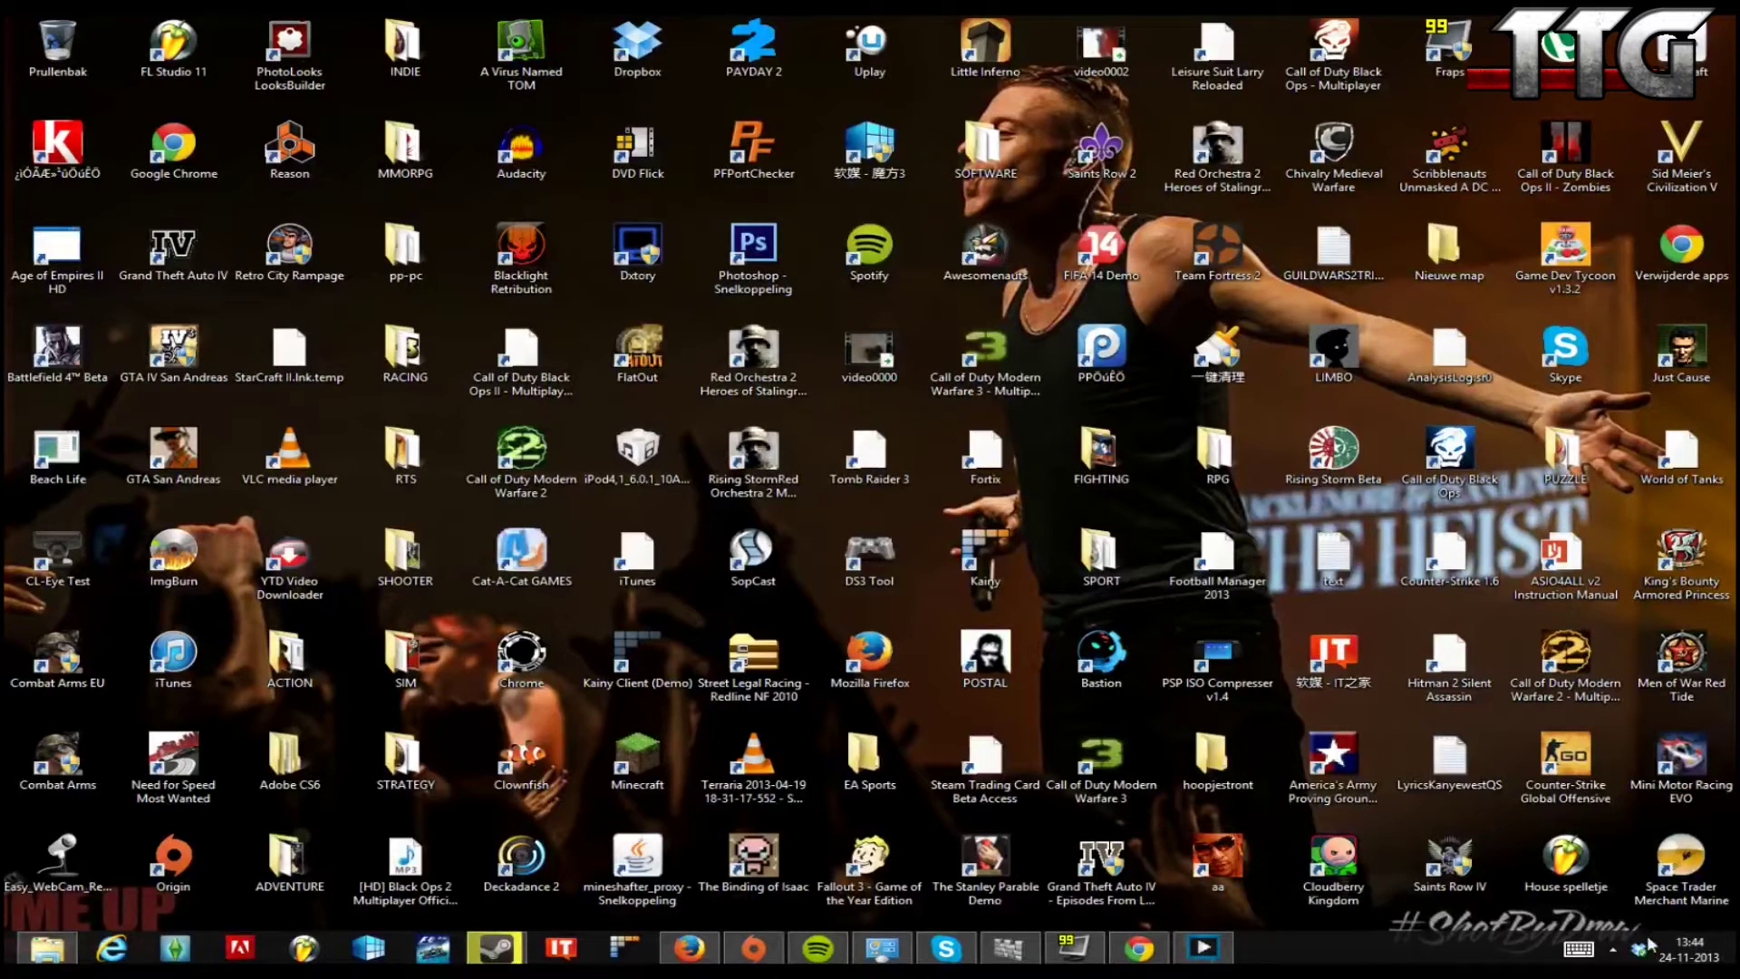
{"action": "left_click", "coordinate": [1614, 951]}
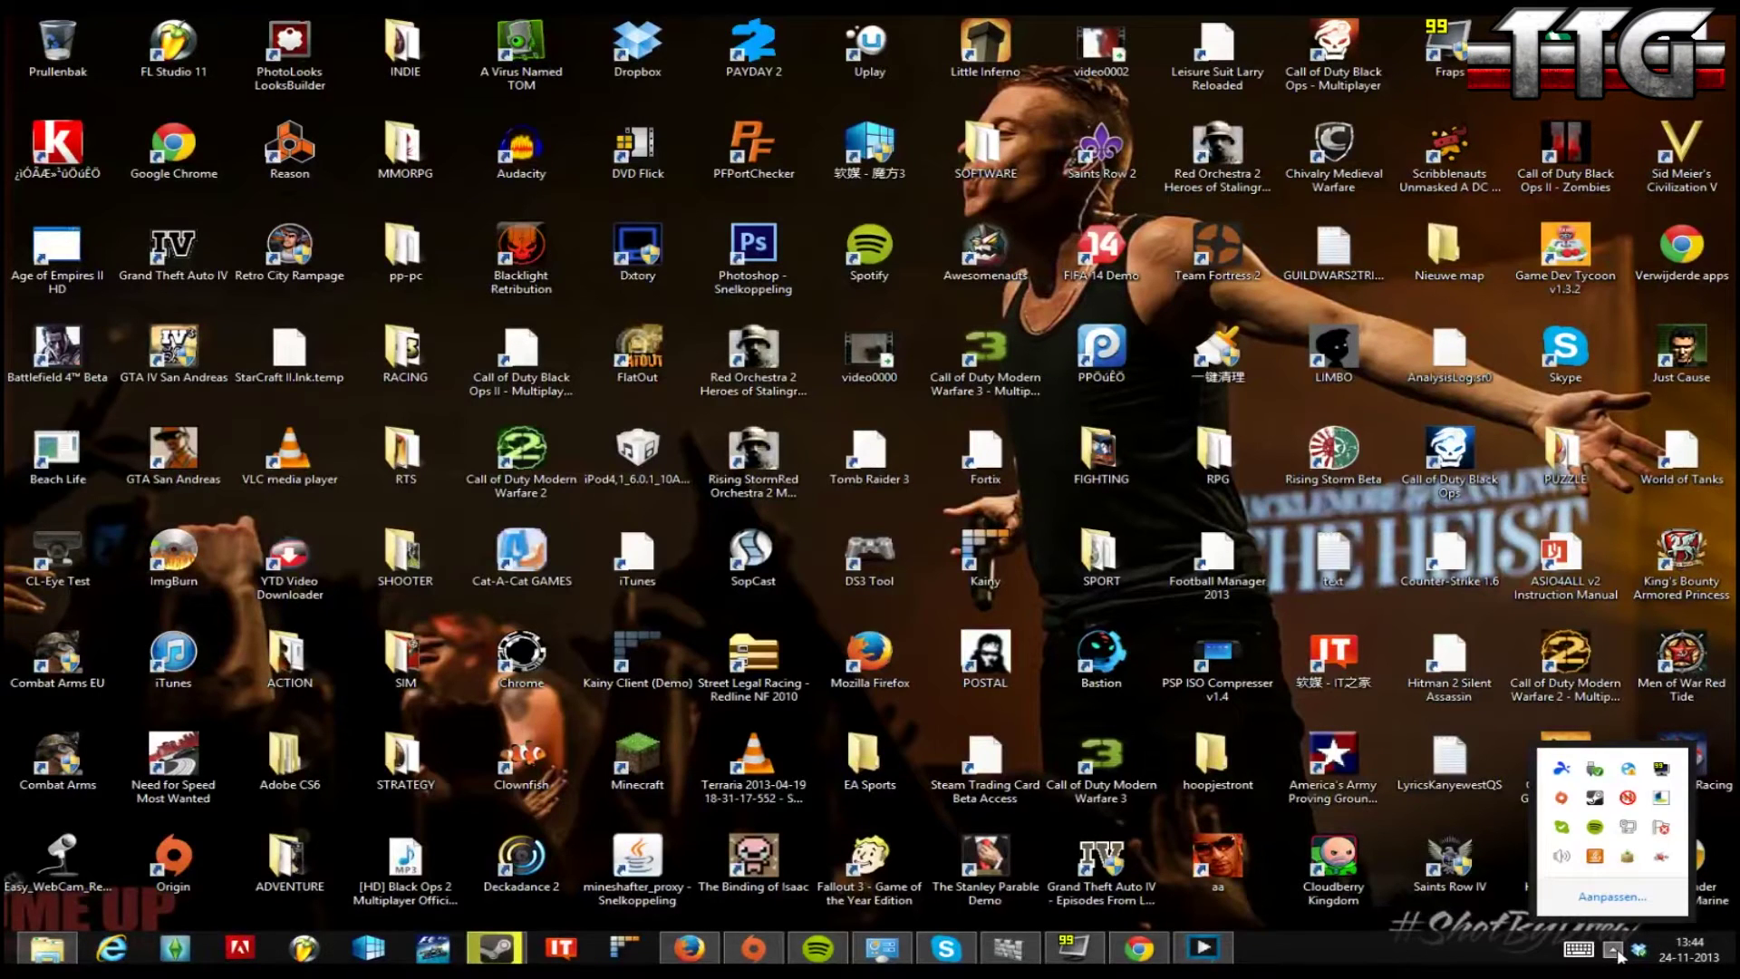
Highlight the required Dxtory version 2.0.123 on the hotfix page in Firefox, then recheck the hidden notification icons.
{"action": "mouse_move", "coordinate": [689, 947]}
{"action": "left_click", "coordinate": [681, 911]}
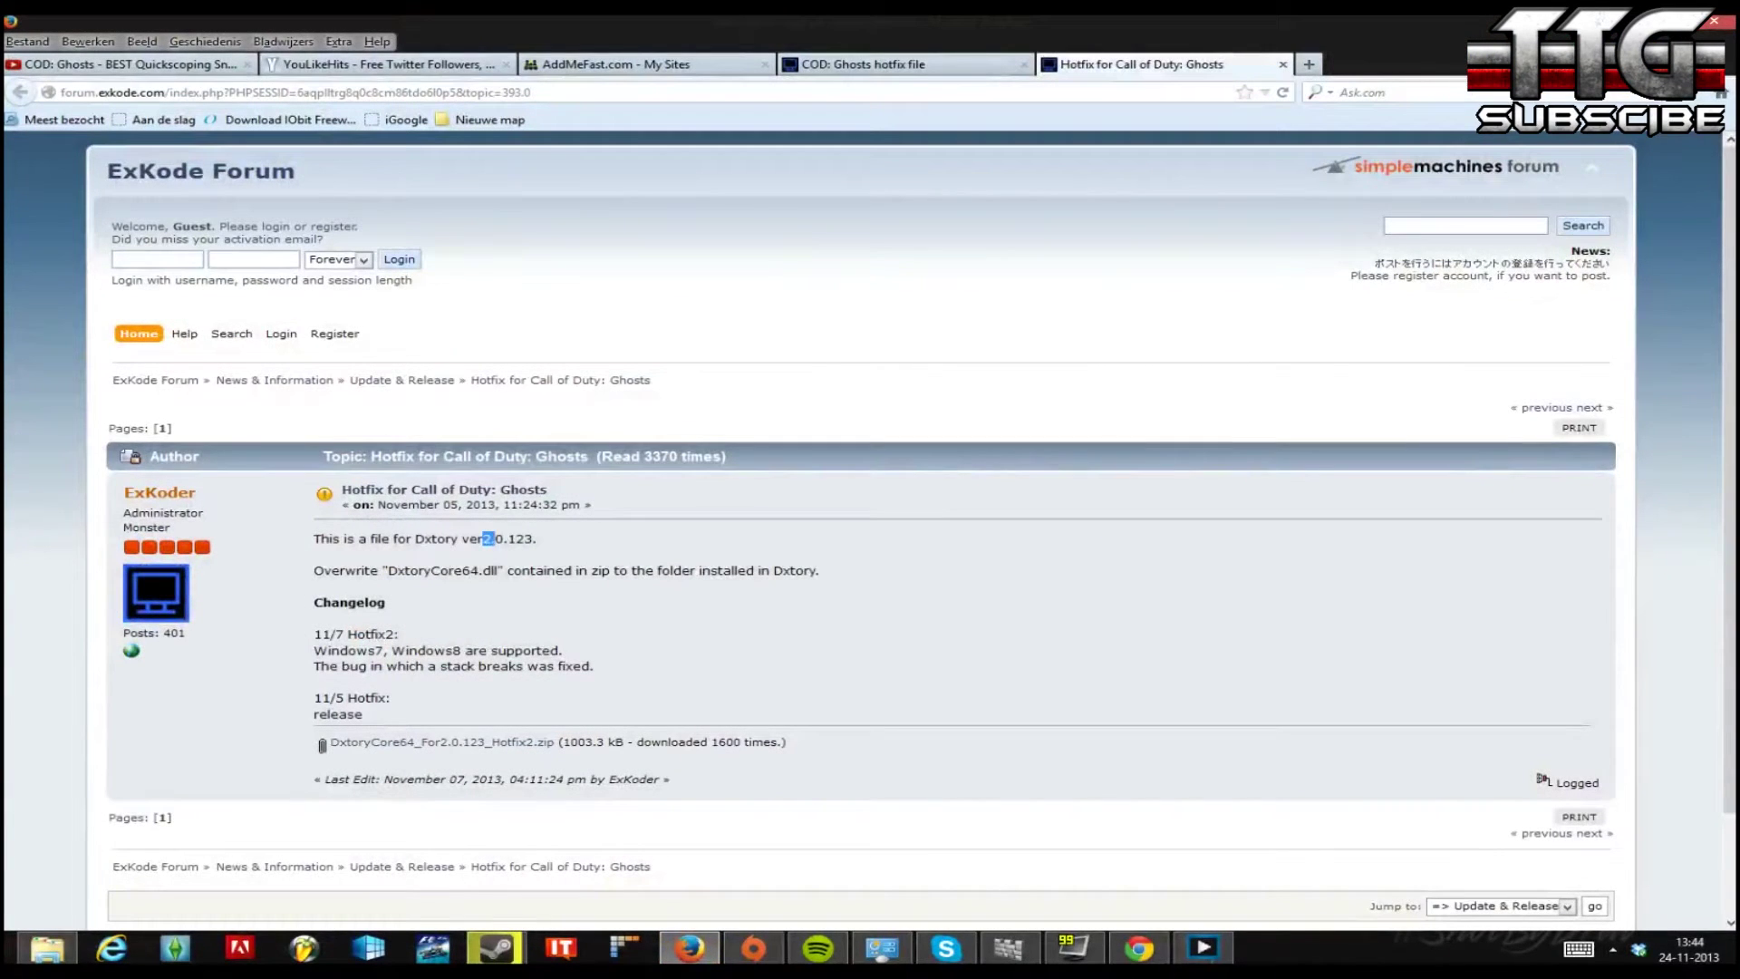
{"action": "left_click_drag", "start_coordinate": [507, 538], "coordinate": [515, 538]}
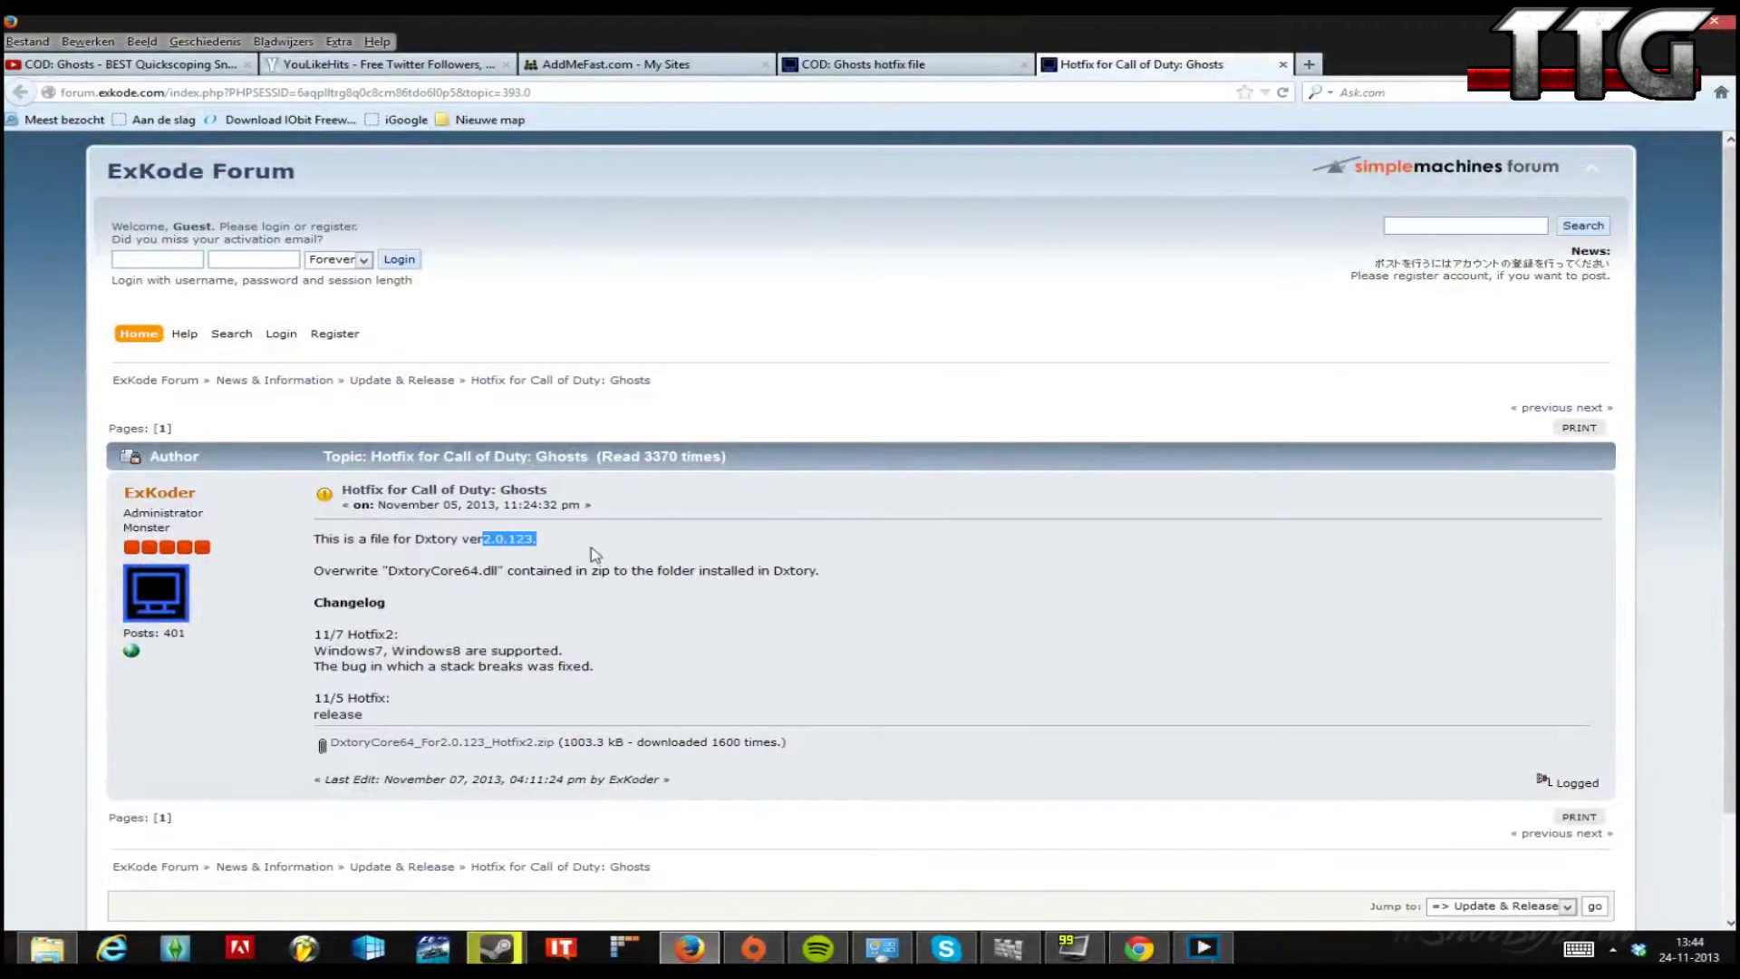
{"action": "left_click", "coordinate": [1716, 20]}
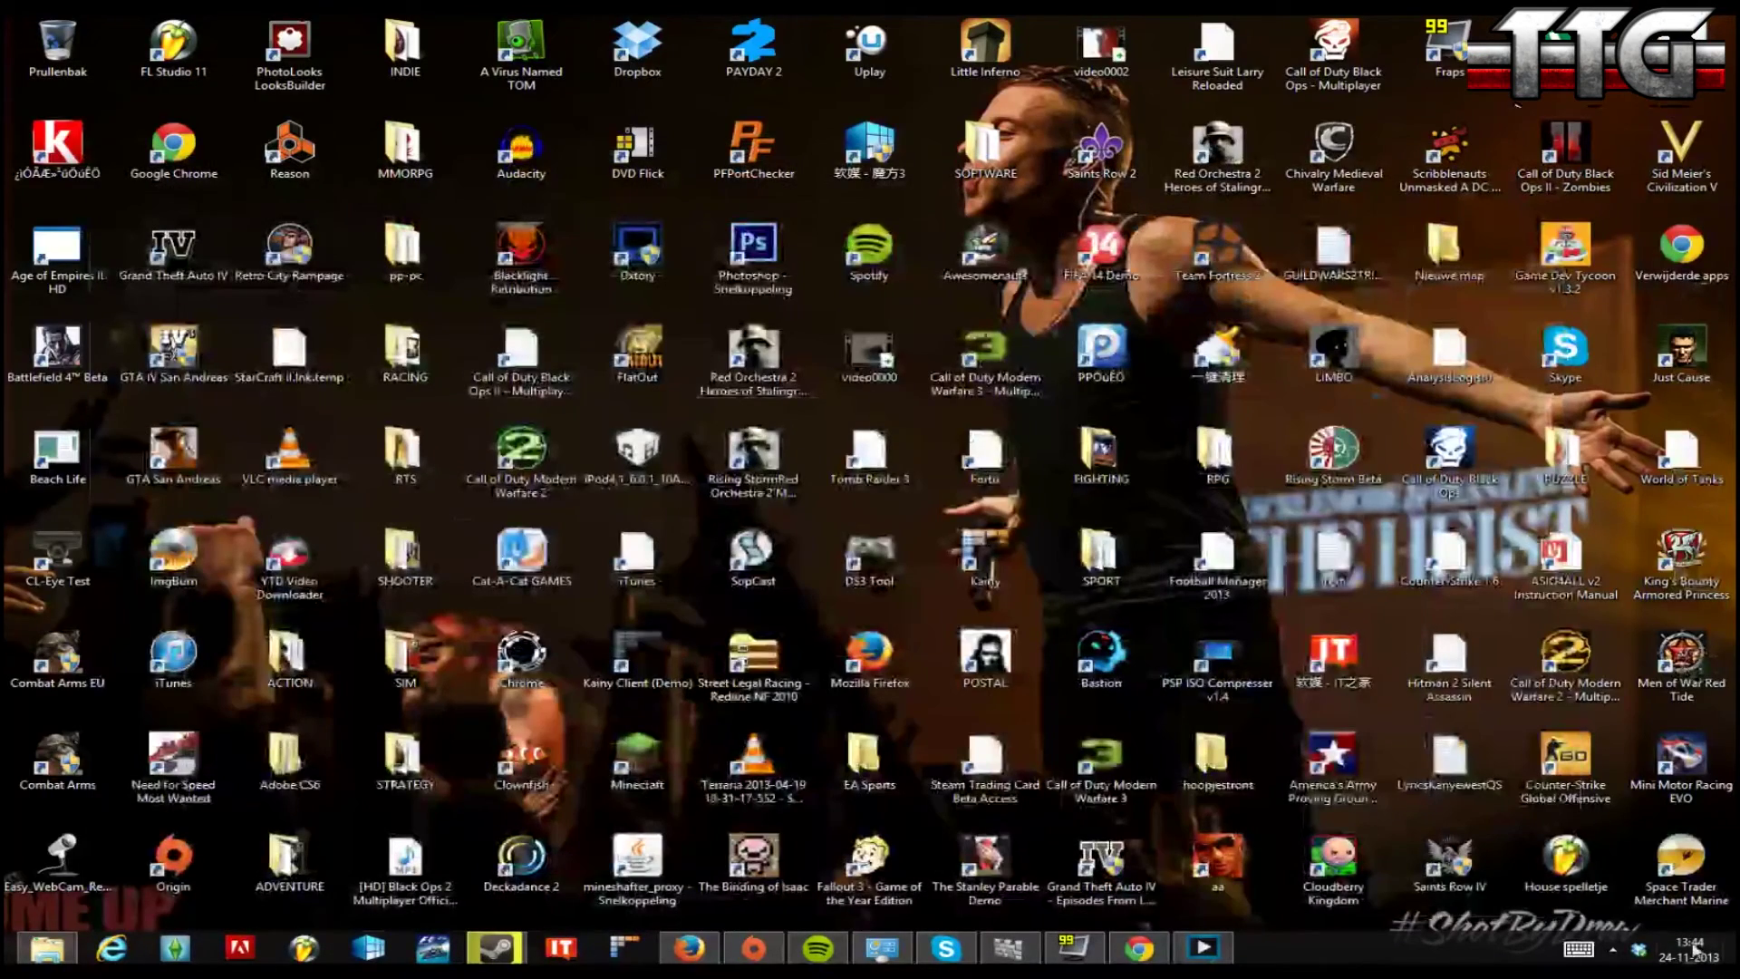
{"action": "left_click", "coordinate": [1615, 952]}
{"action": "left_click", "coordinate": [1520, 959]}
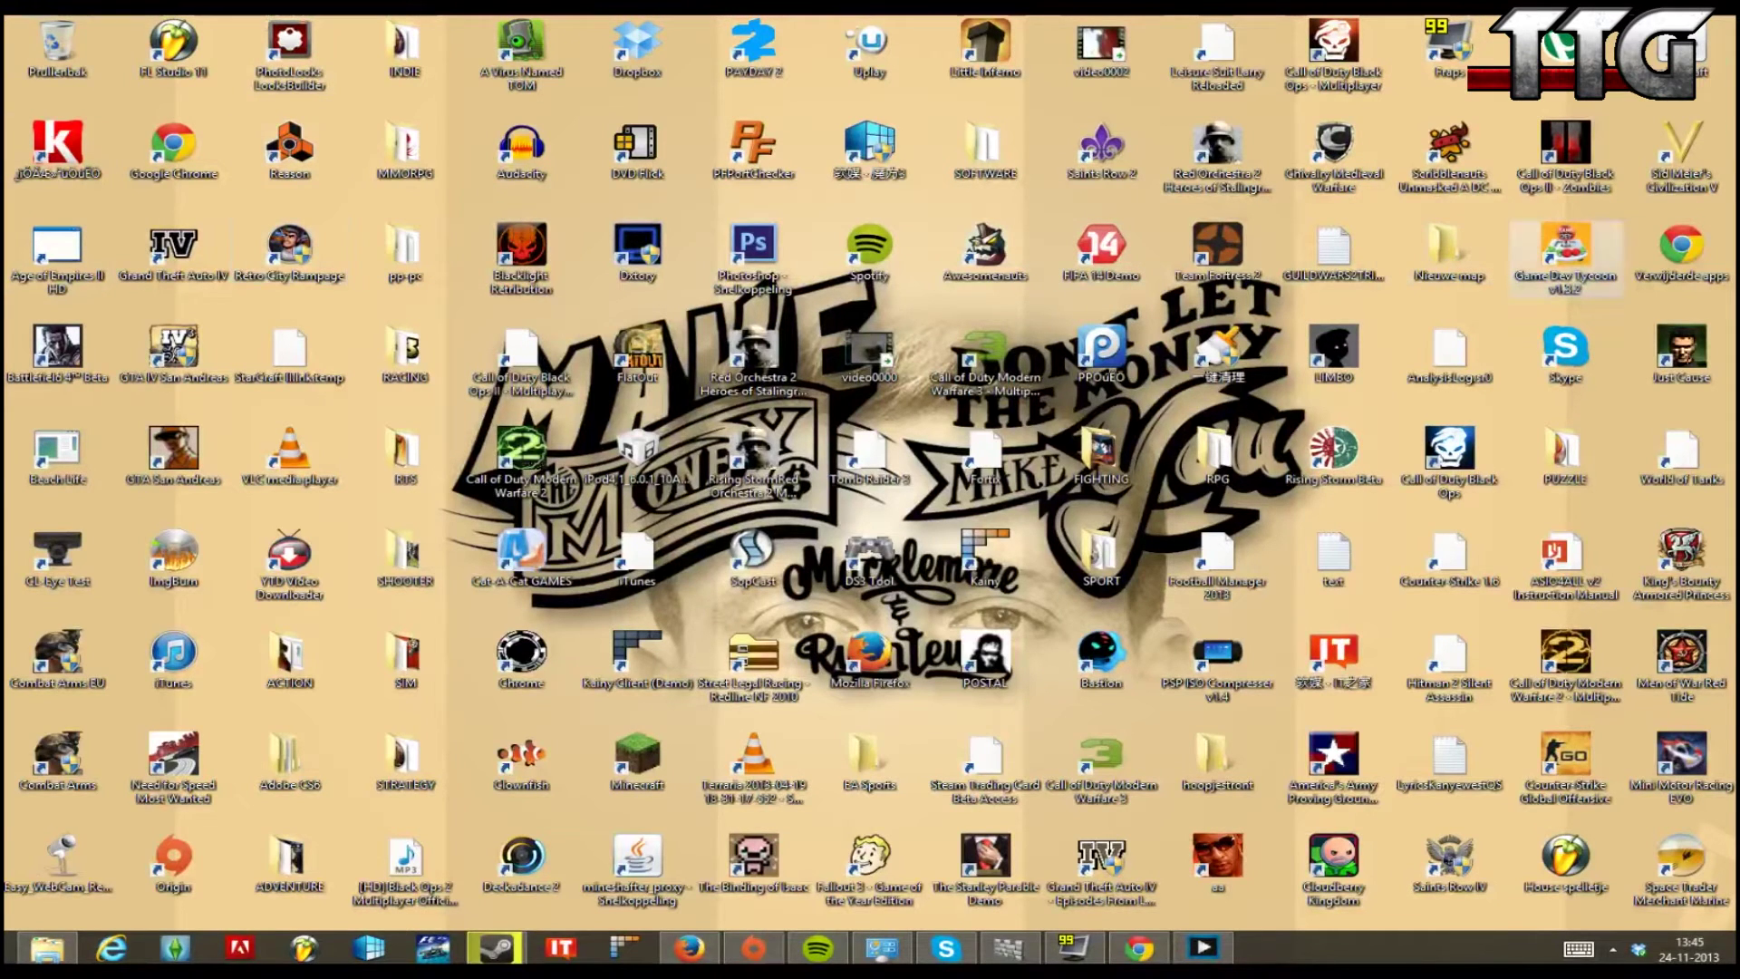
Bring the extracted hotfix folder back up in File Explorer.
{"action": "left_click", "coordinate": [689, 948]}
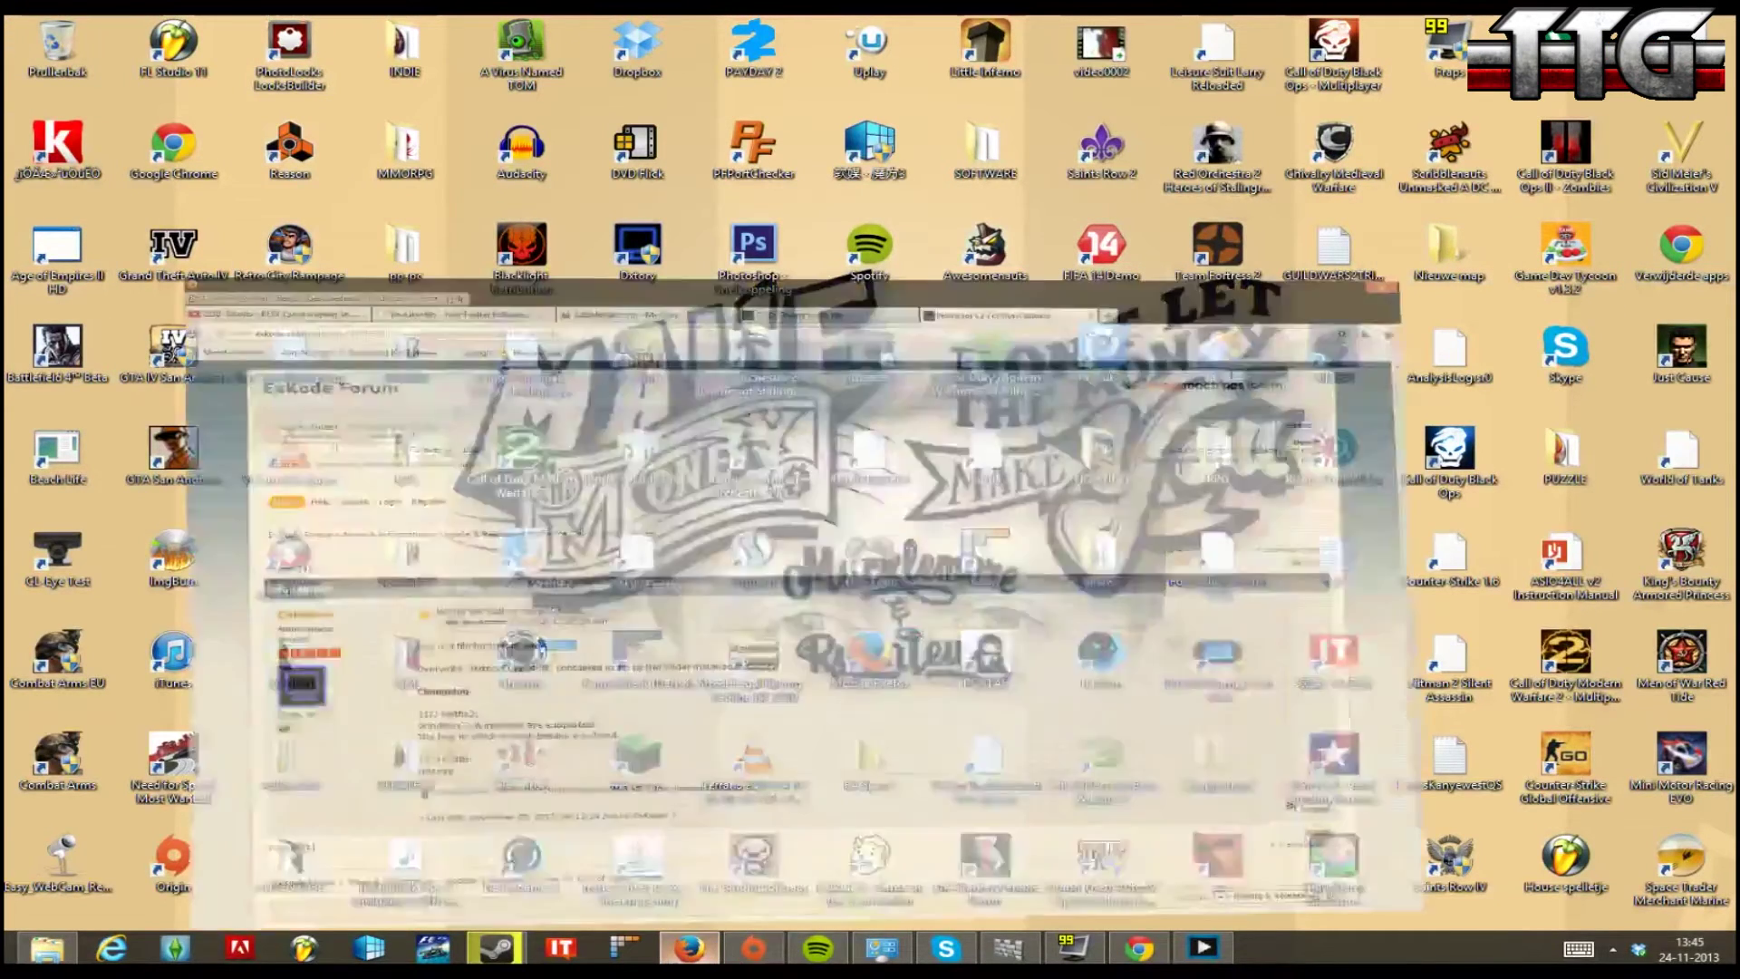
{"action": "left_click", "coordinate": [689, 948]}
{"action": "left_click", "coordinate": [47, 947]}
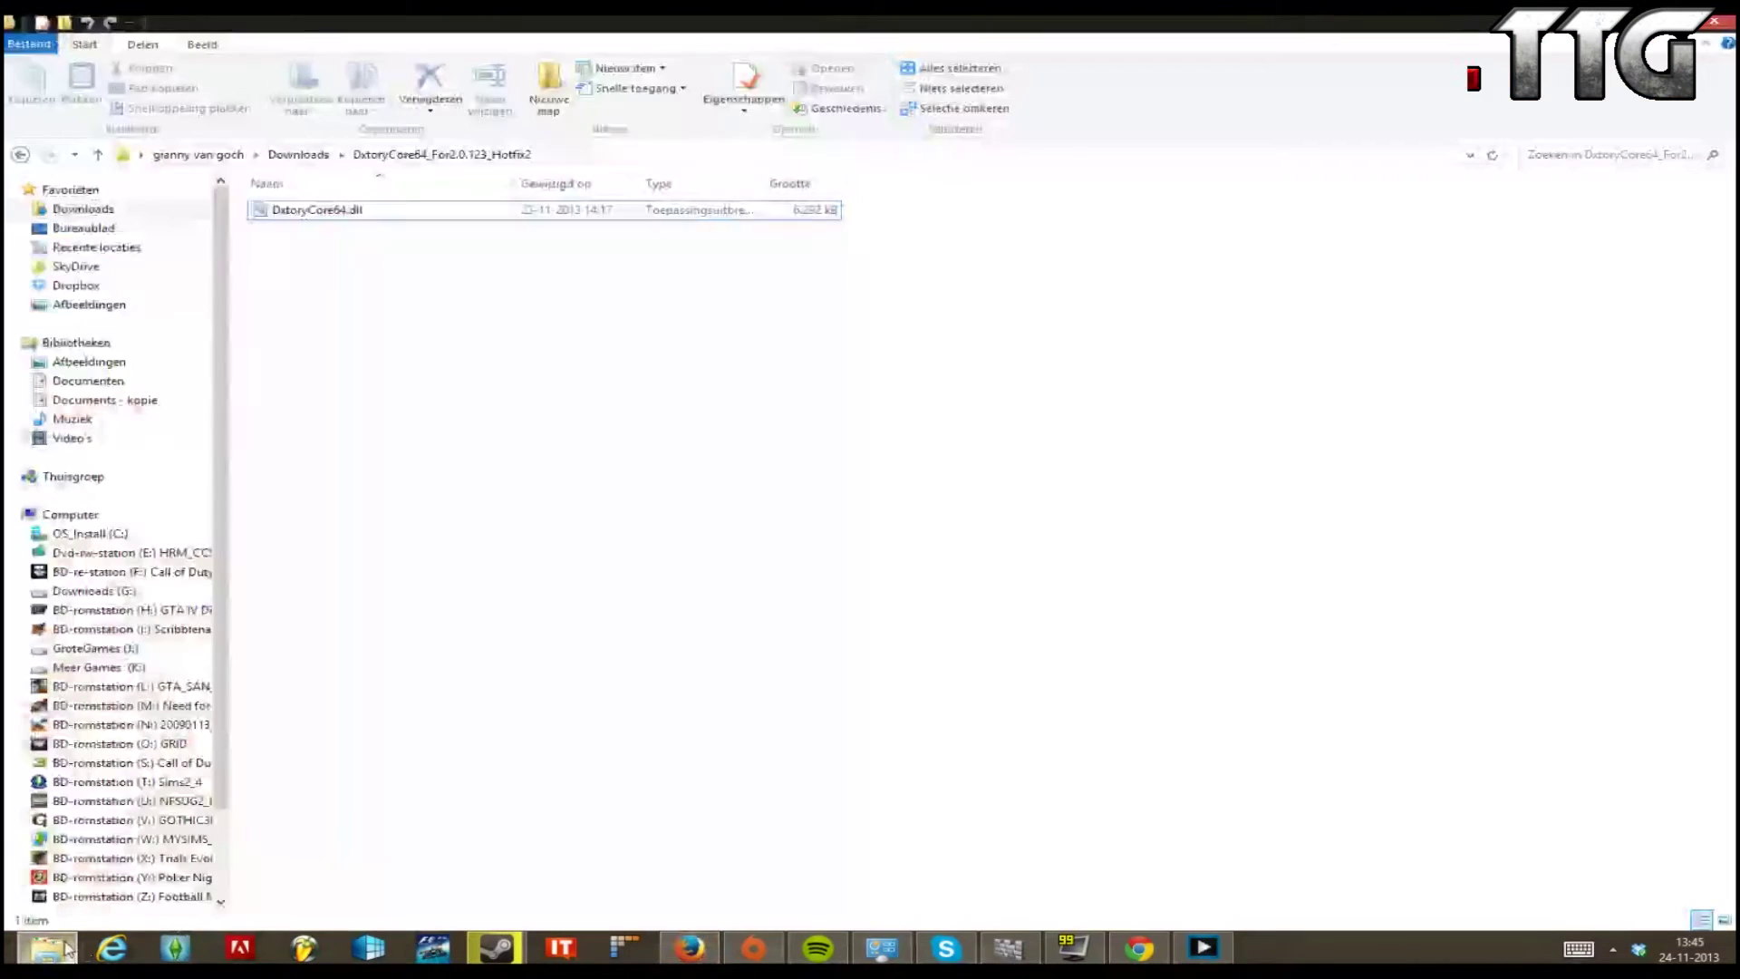
Revisit the "COD: Ghosts hotfix file" topic in Firefox and return to the extracted folder.
{"action": "left_click", "coordinate": [709, 945]}
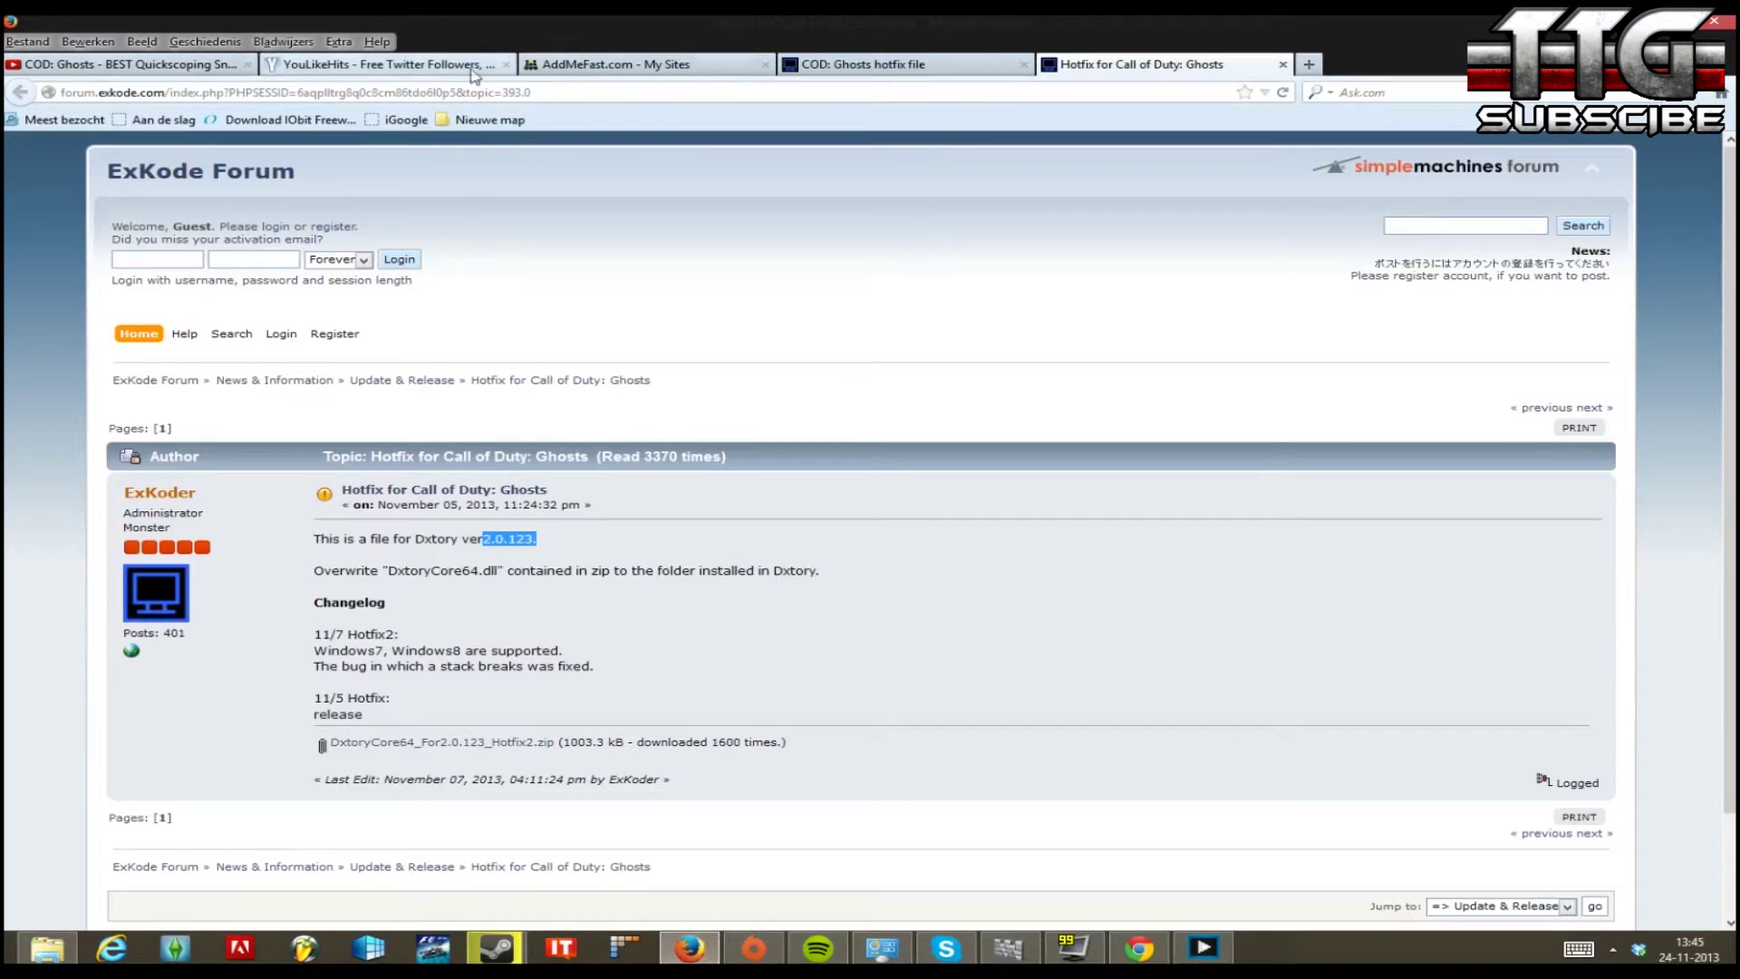
{"action": "mouse_move", "coordinate": [1736, 5]}
{"action": "left_click", "coordinate": [862, 64]}
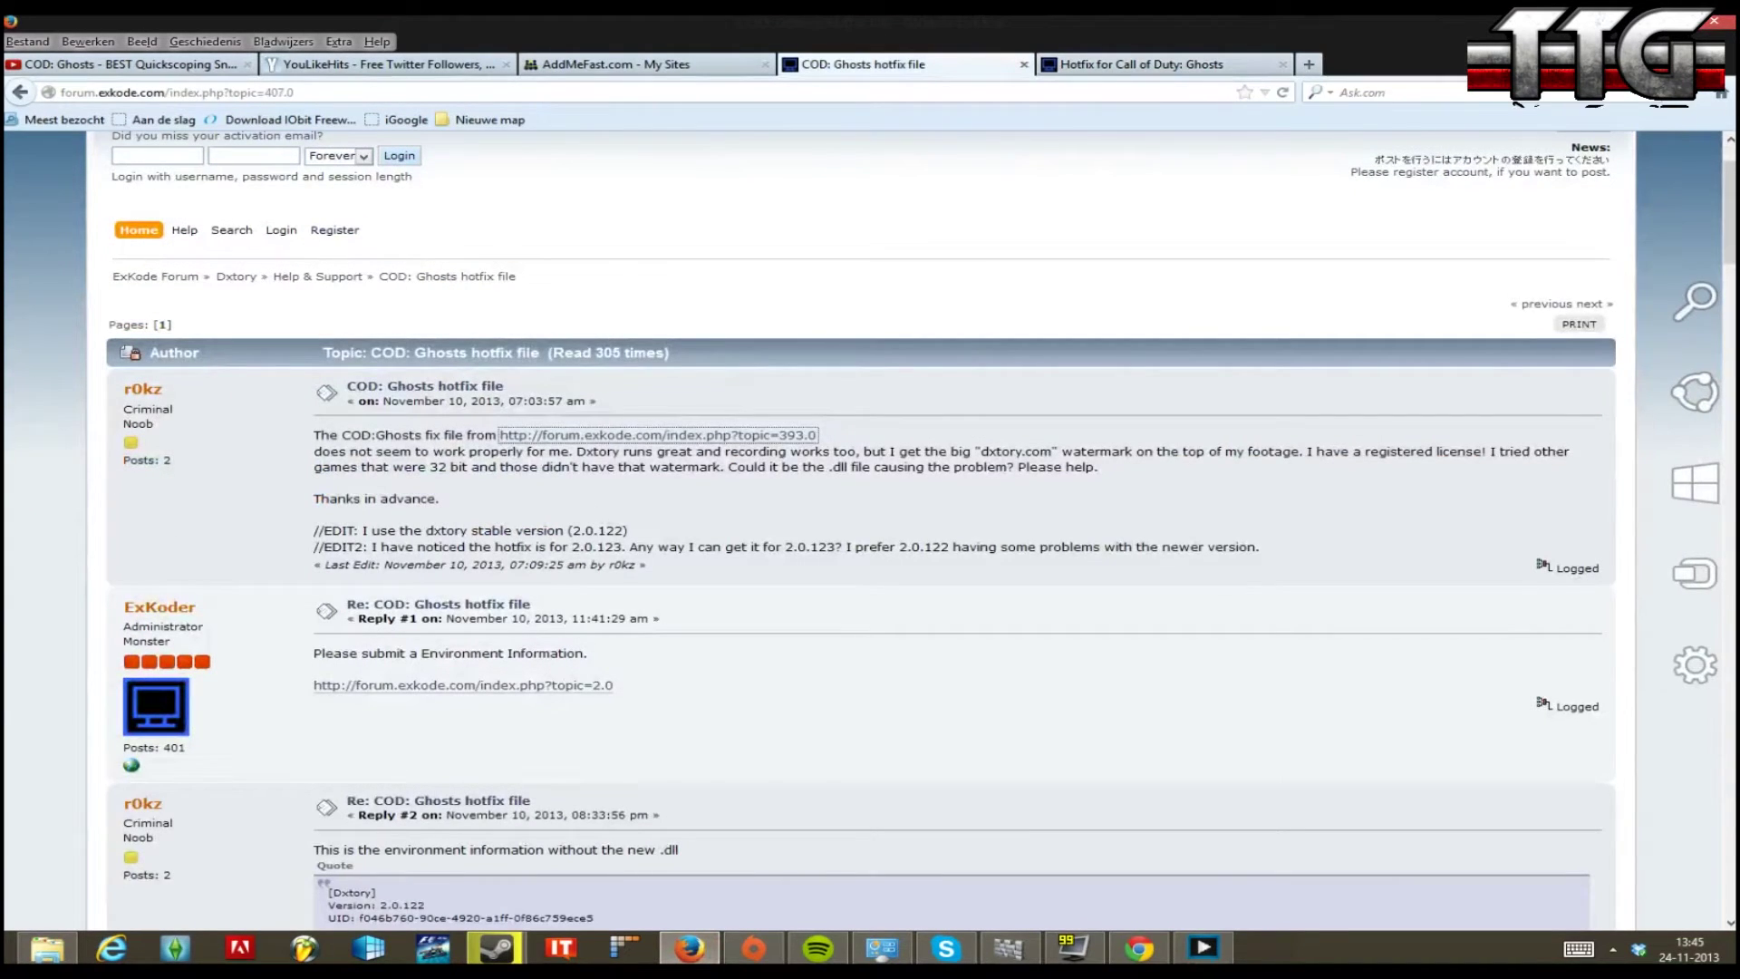
{"action": "left_click", "coordinate": [1729, 20]}
Copy DxtoryCore64.dll from the extracted hotfix folder.
{"action": "right_click", "coordinate": [322, 211]}
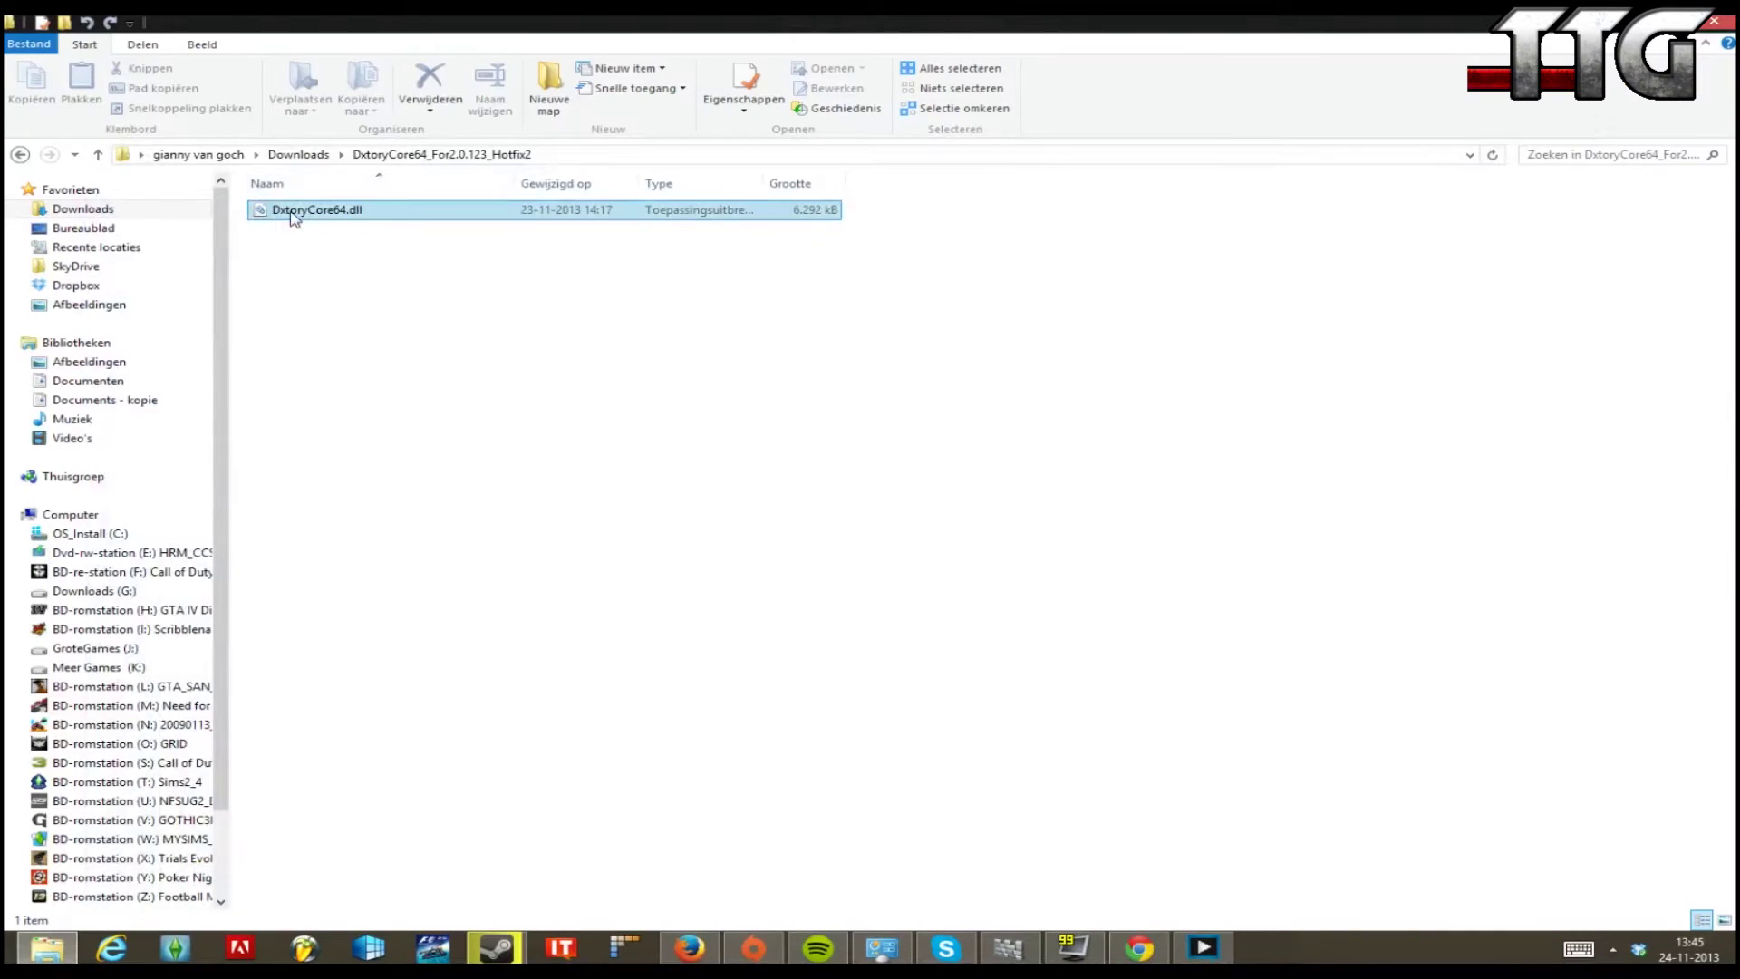
{"action": "left_click", "coordinate": [127, 423]}
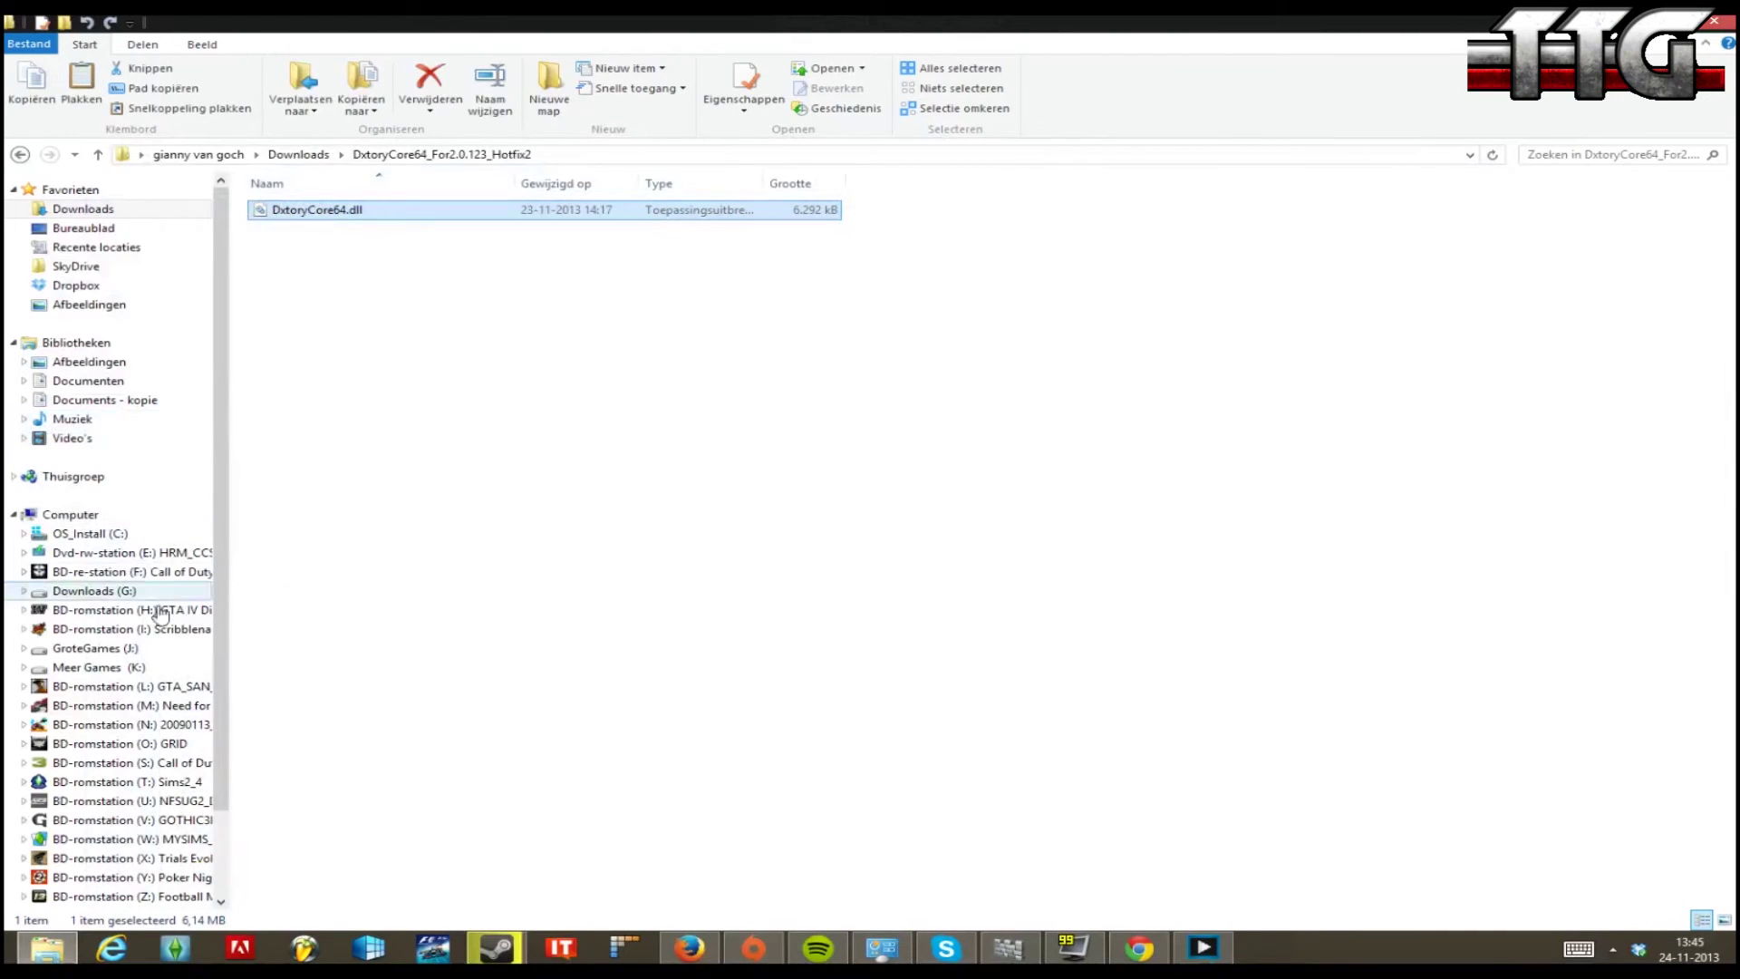
Open the Dxtory2.0 folder under Program Files (x86)\Dxtory Software on the OS_Install (C:) drive.
{"action": "left_click", "coordinate": [119, 537]}
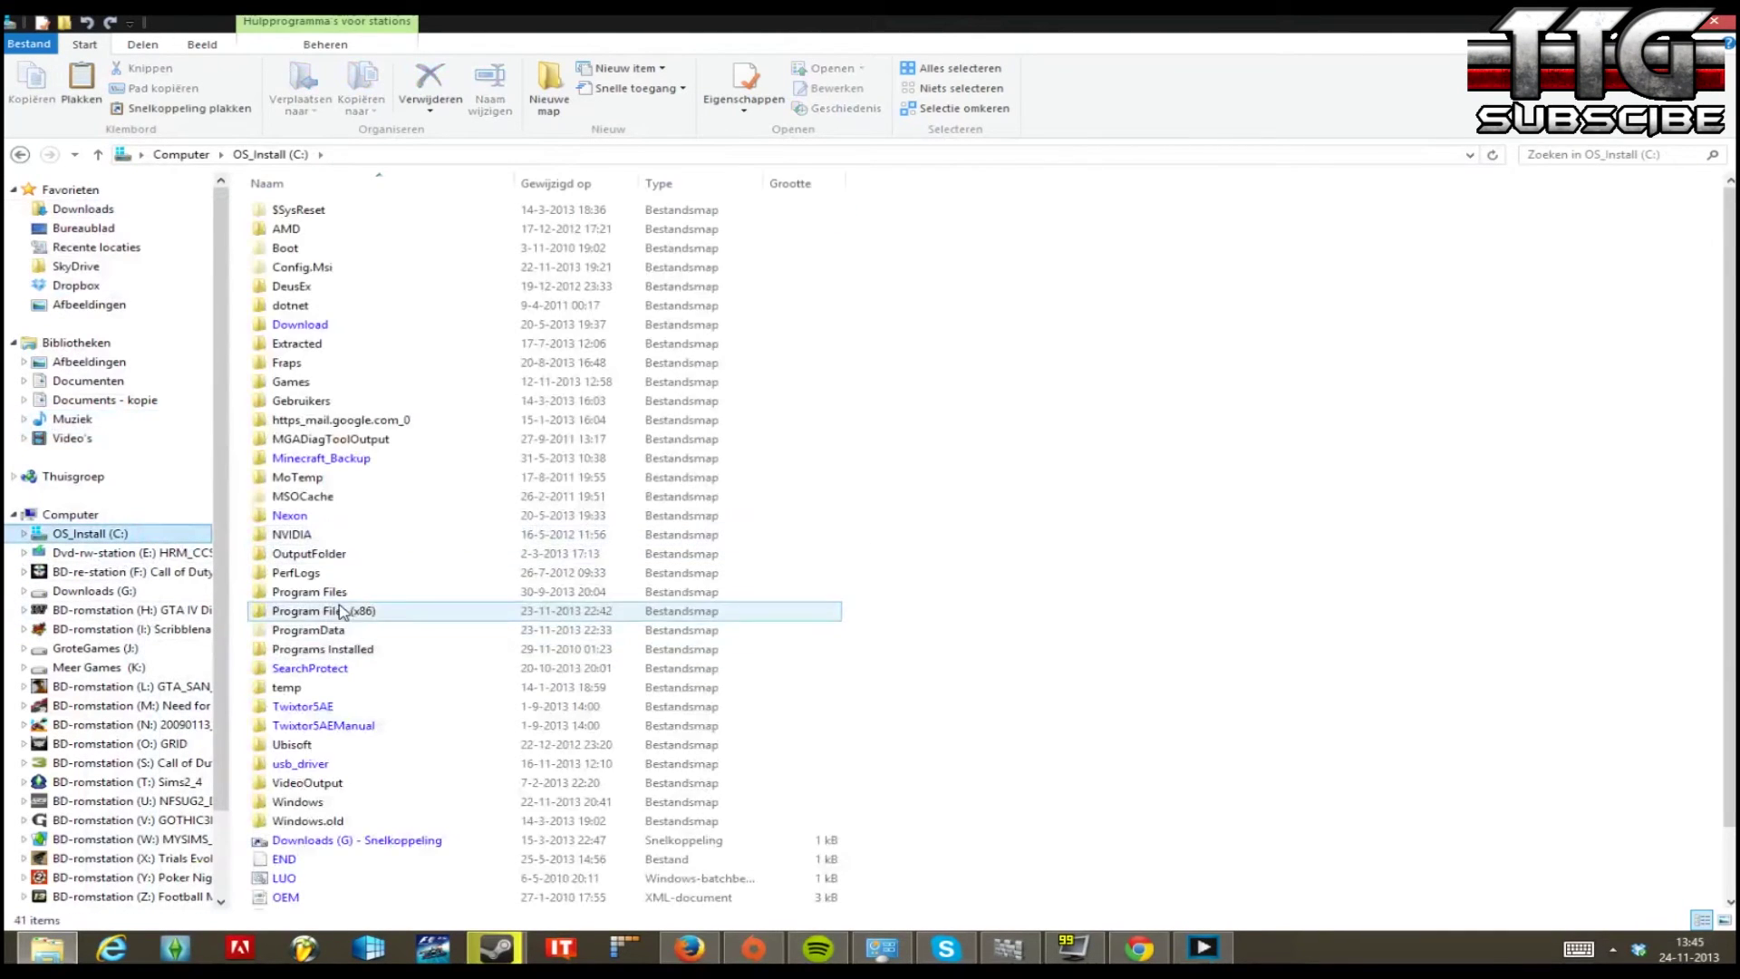
{"action": "double_click", "coordinate": [350, 612]}
{"action": "scroll", "coordinate": [877, 419], "scroll_direction": "down", "scroll_amount": 7}
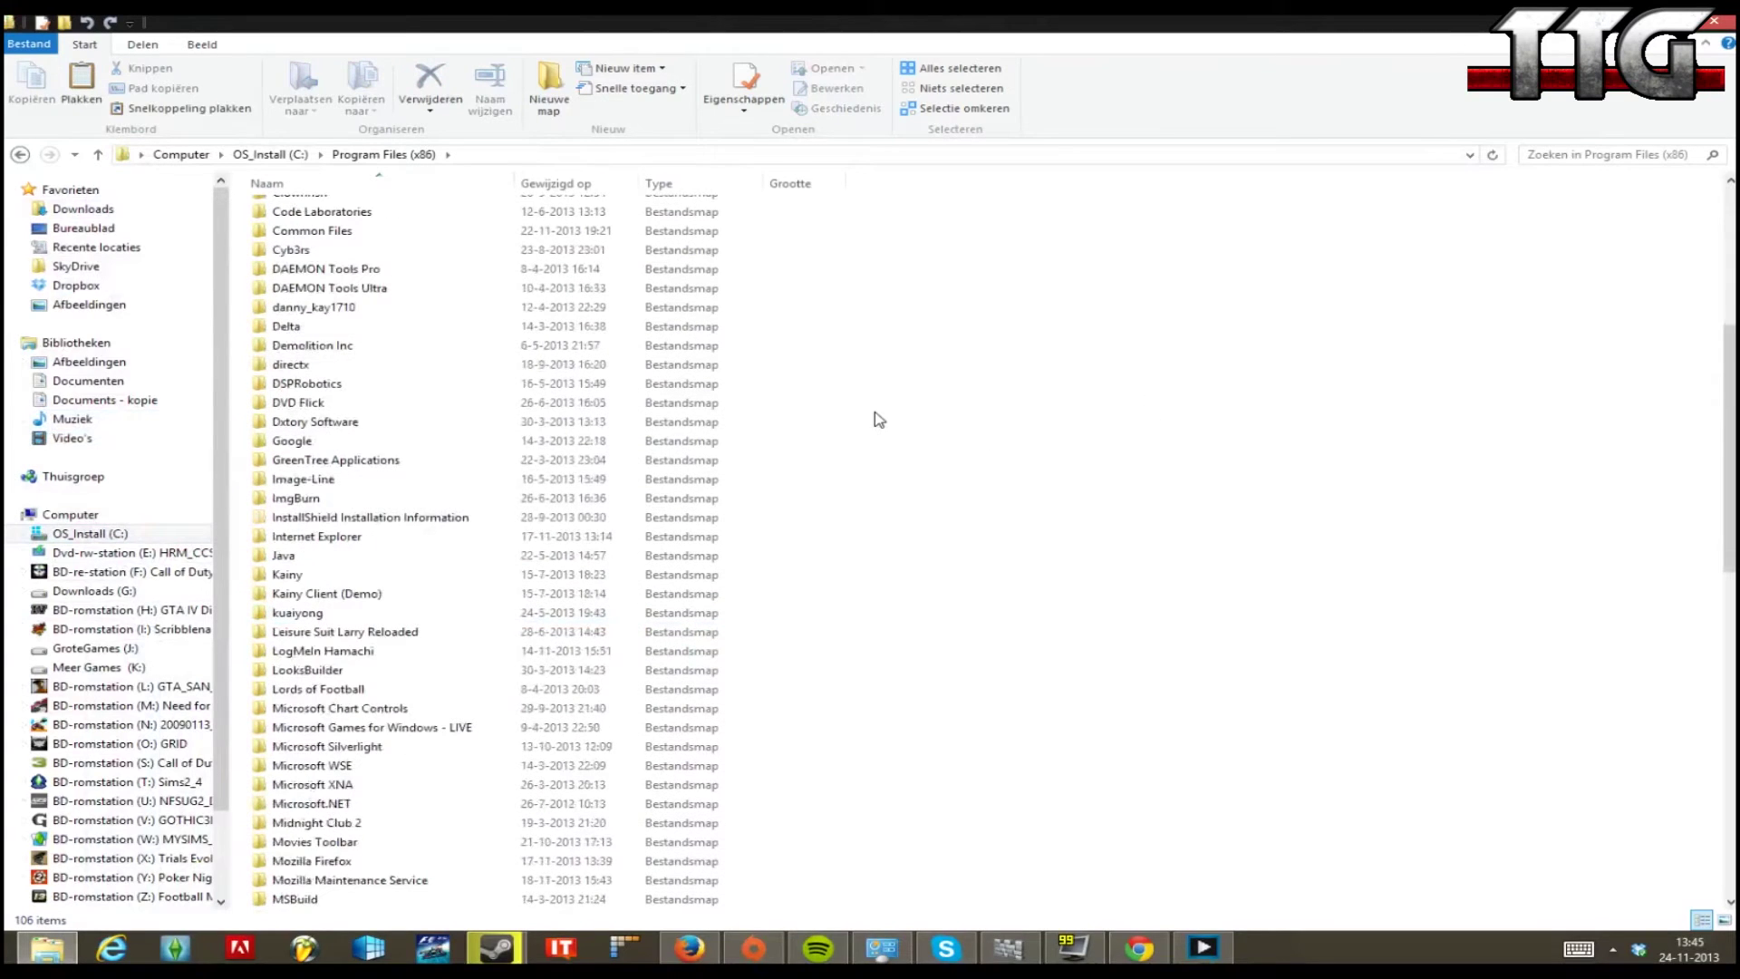
{"action": "scroll", "coordinate": [877, 419], "scroll_direction": "up", "scroll_amount": 3}
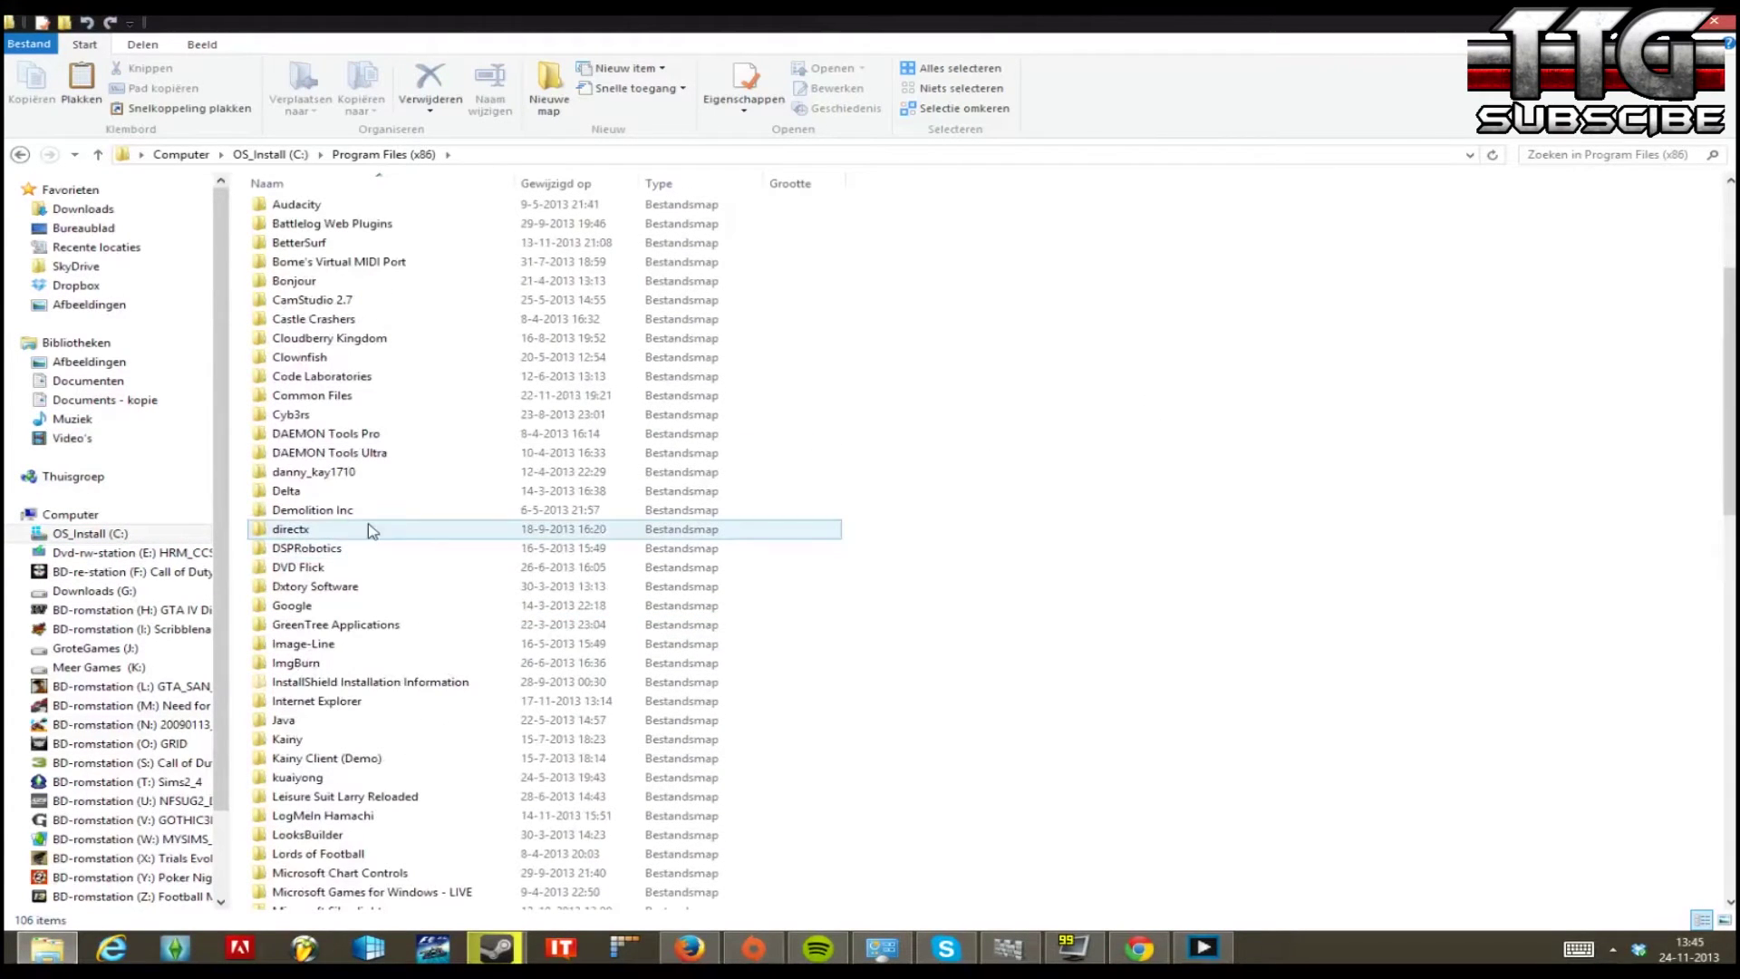
{"action": "double_click", "coordinate": [318, 585]}
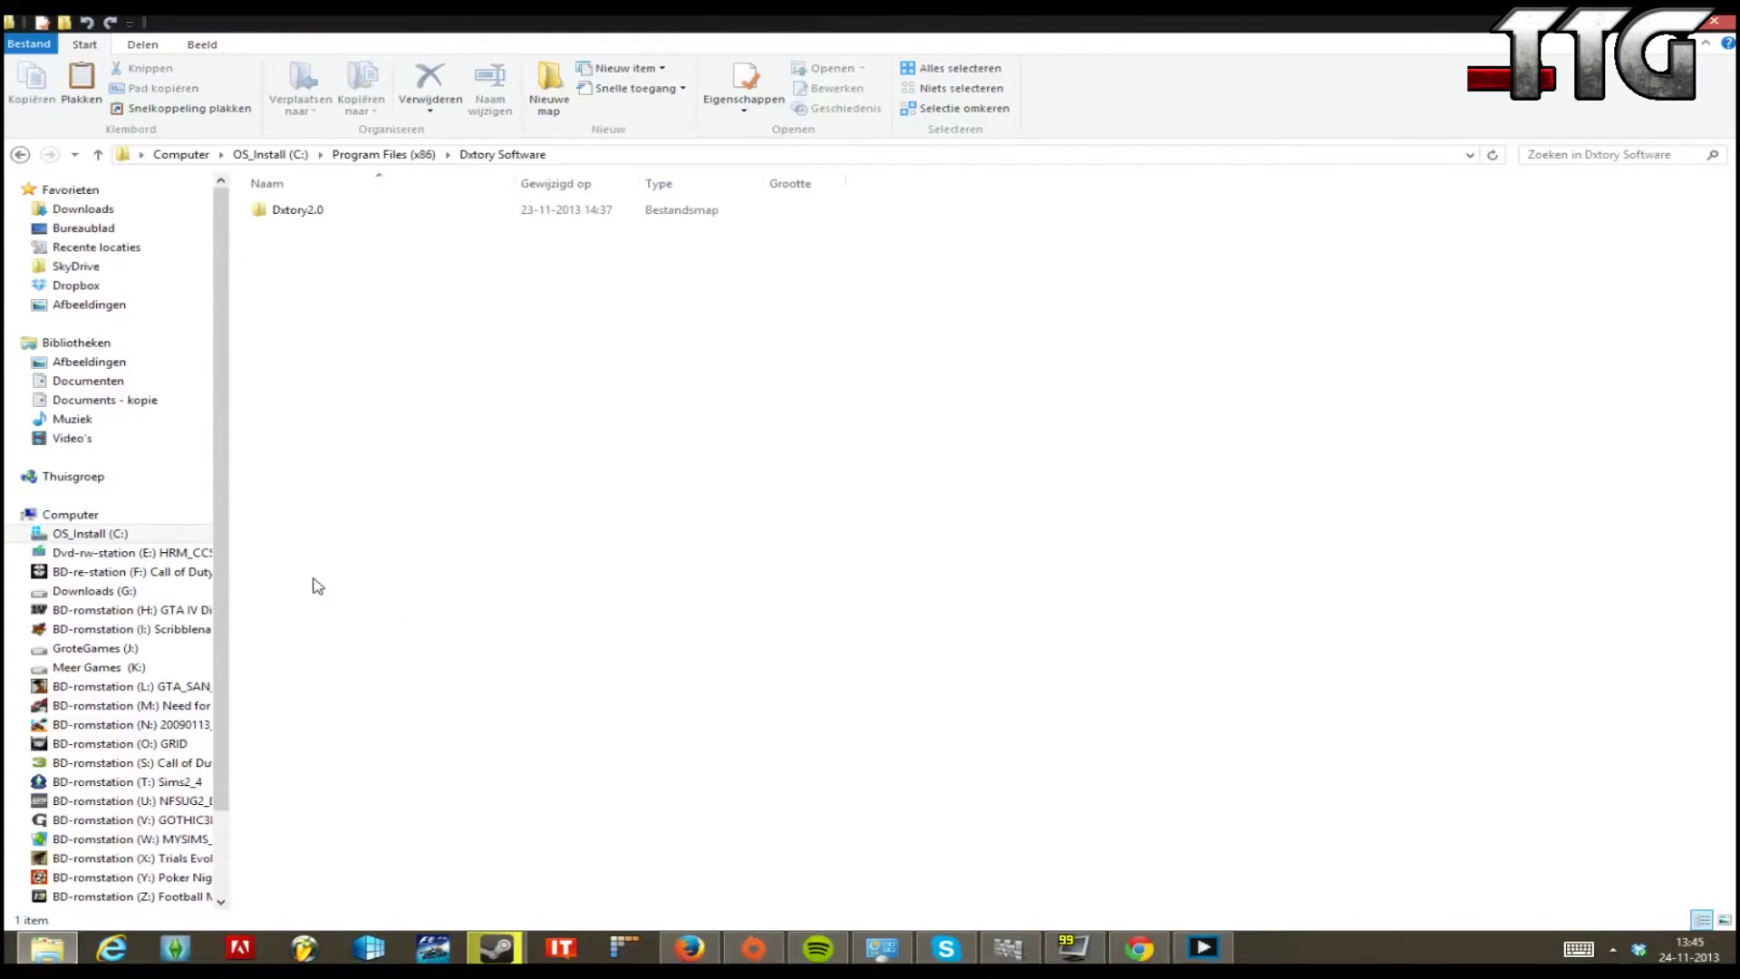
{"action": "double_click", "coordinate": [292, 211]}
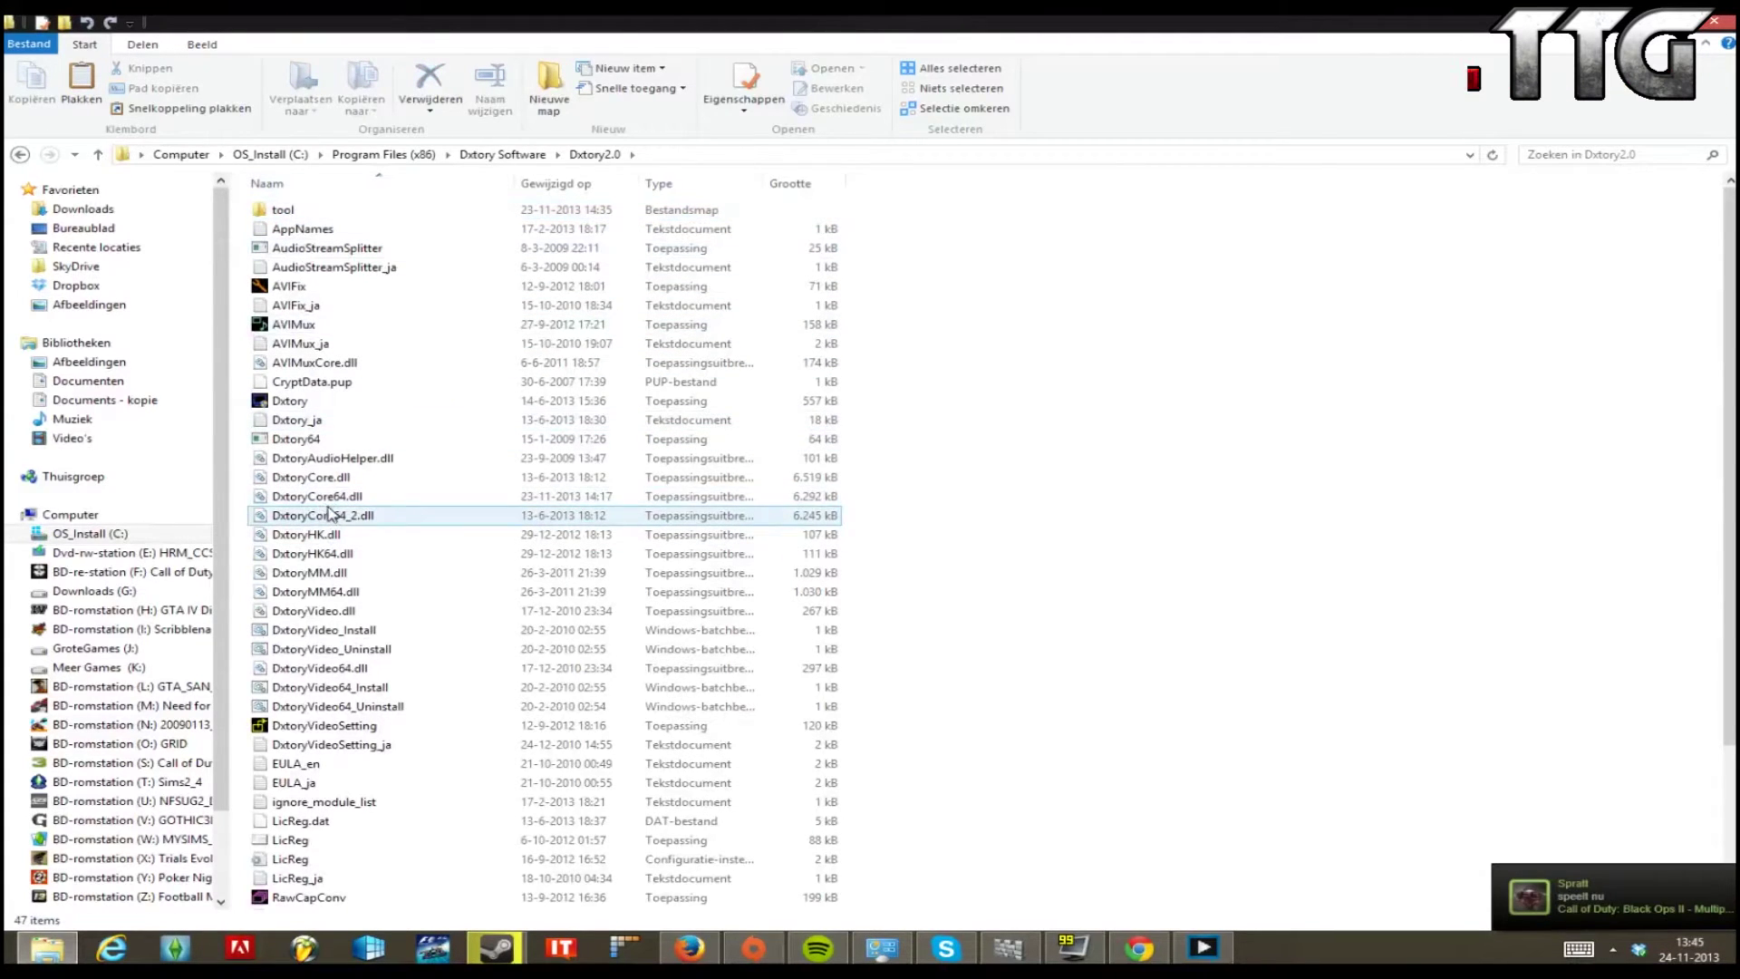
Try to paste DxtoryCore64.dll into the Dxtory2.0 folder over the existing file, then cancel the copy.
{"action": "right_click", "coordinate": [1190, 437]}
{"action": "left_click", "coordinate": [1027, 590]}
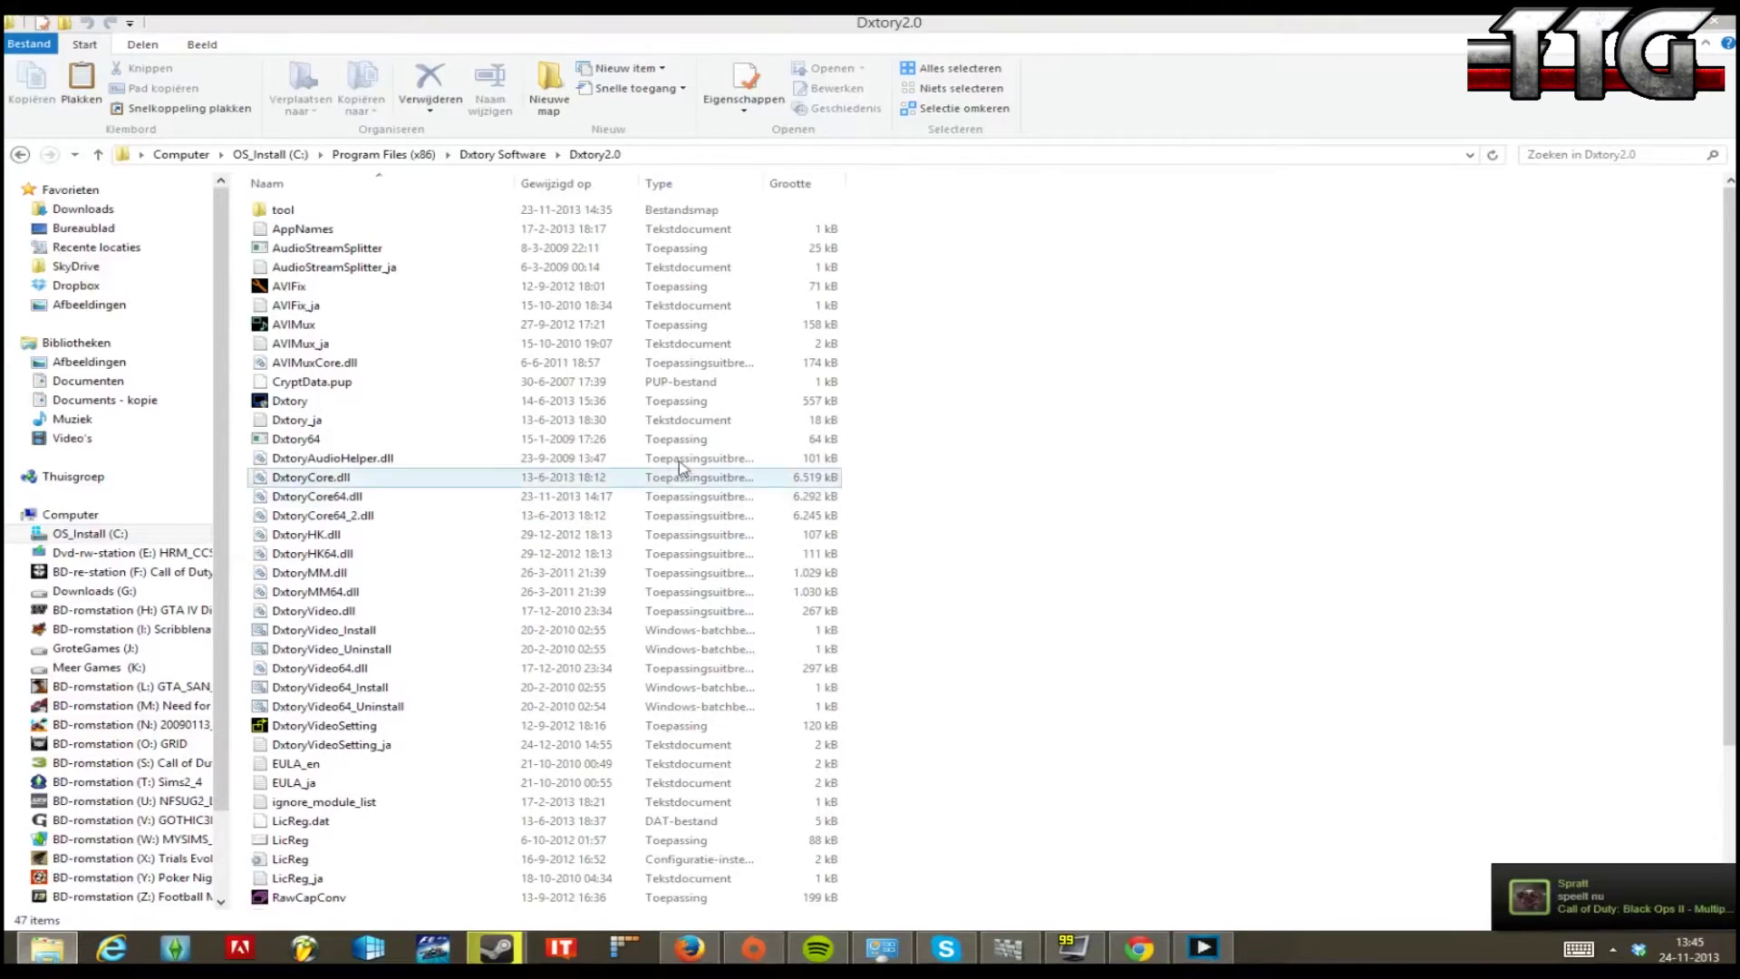
{"action": "left_click", "coordinate": [450, 362]}
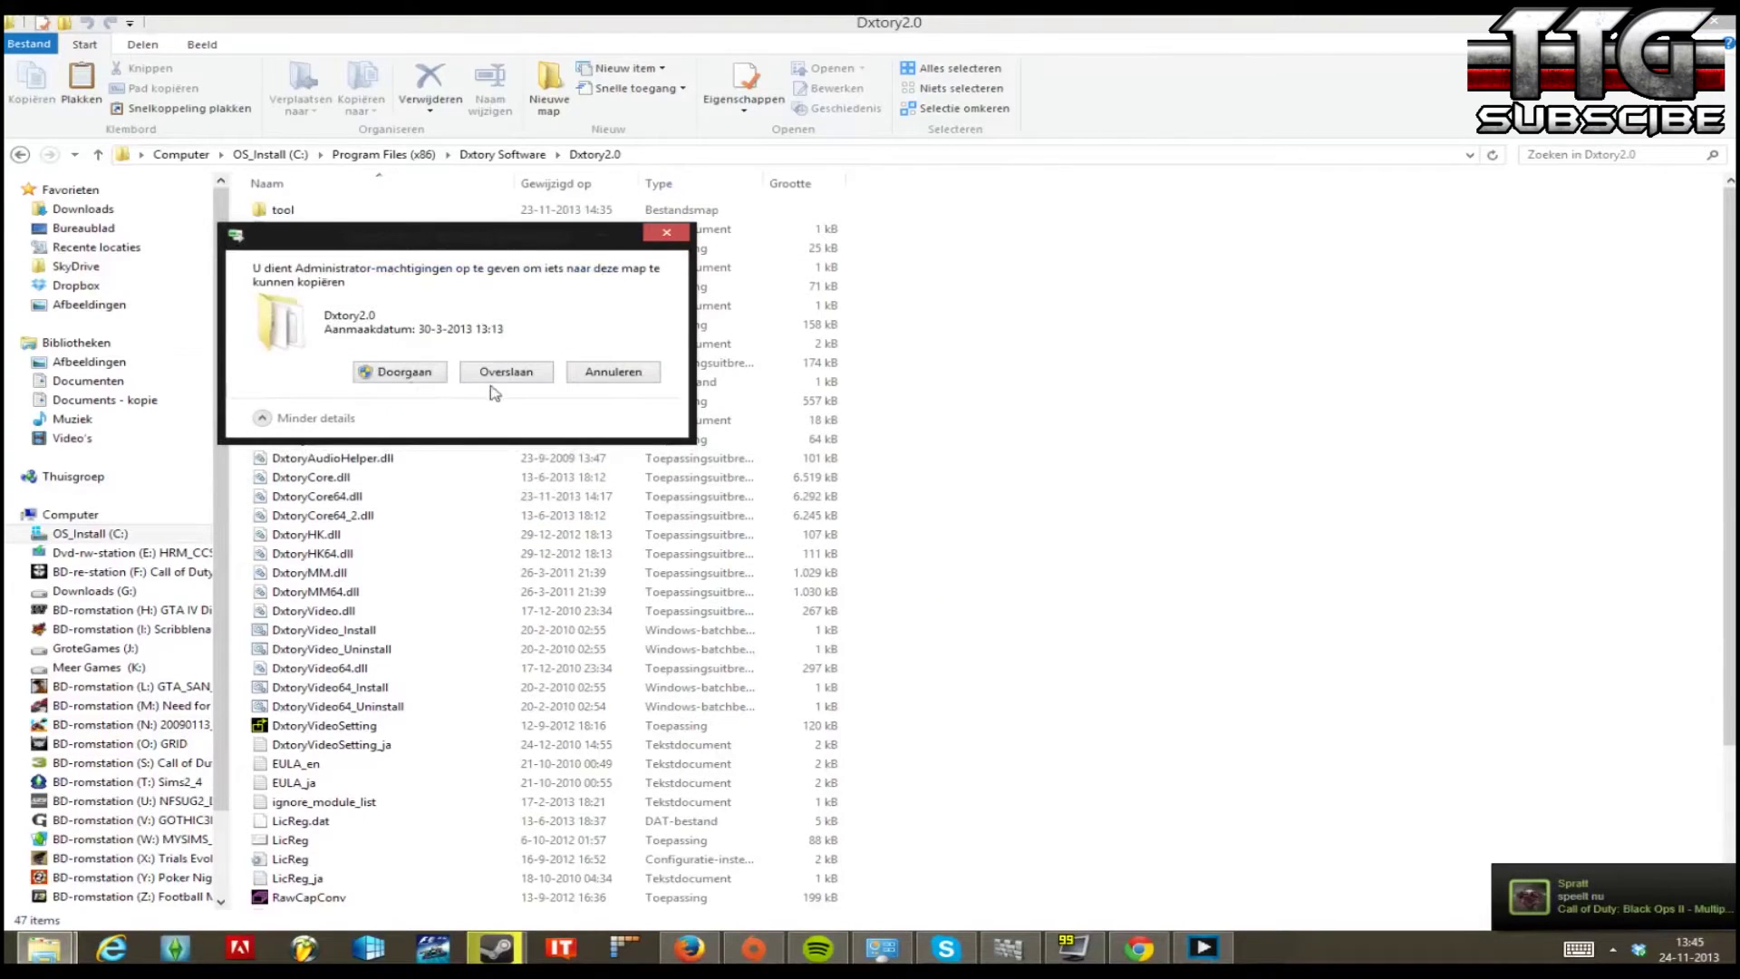
{"action": "left_click", "coordinate": [497, 372]}
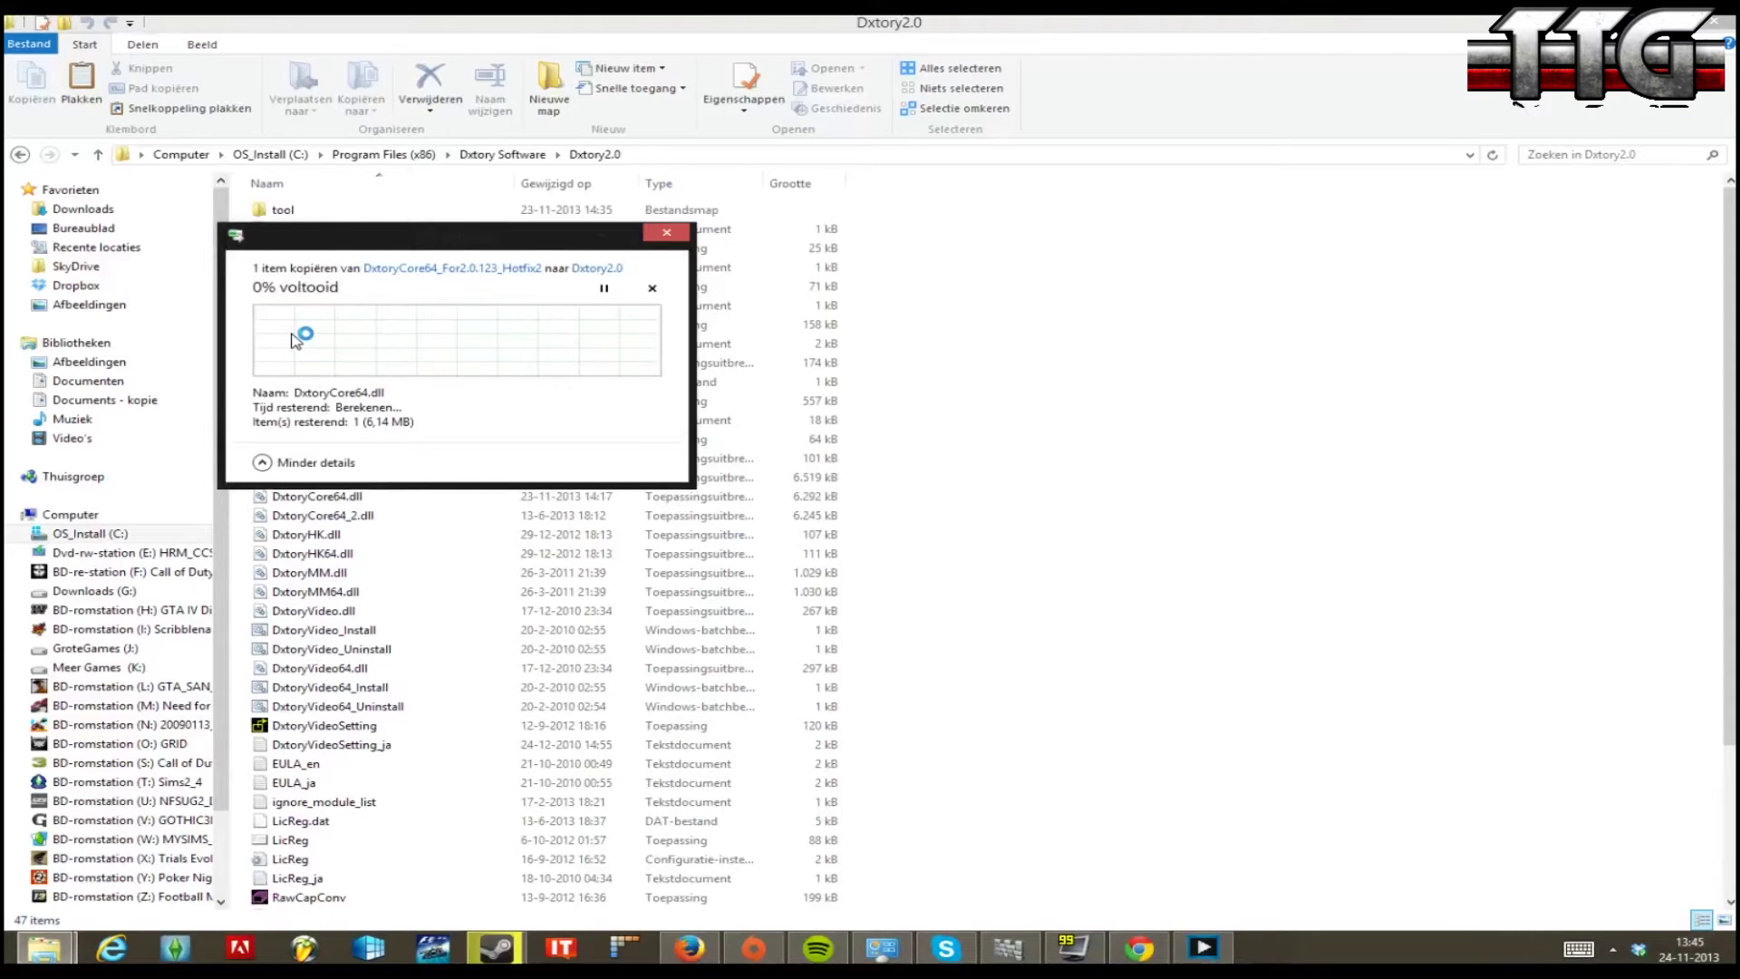
{"action": "left_click_drag", "start_coordinate": [560, 237], "coordinate": [769, 185]}
{"action": "left_click", "coordinate": [982, 346]}
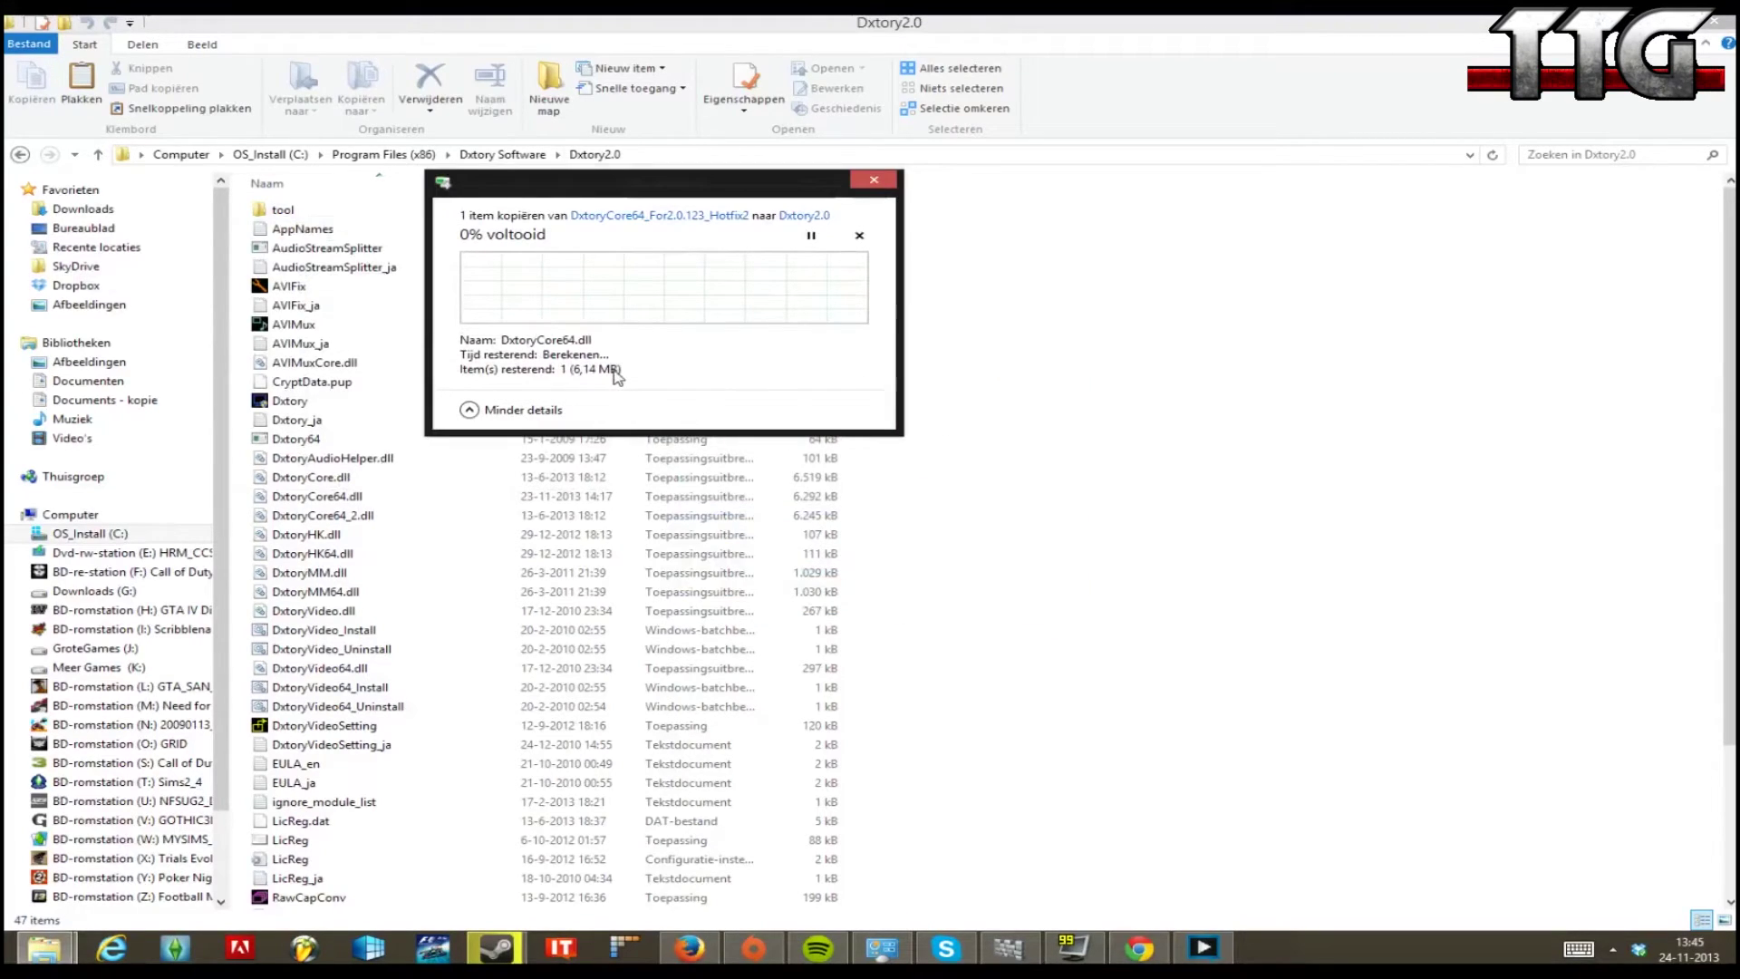
{"action": "left_click", "coordinate": [876, 182]}
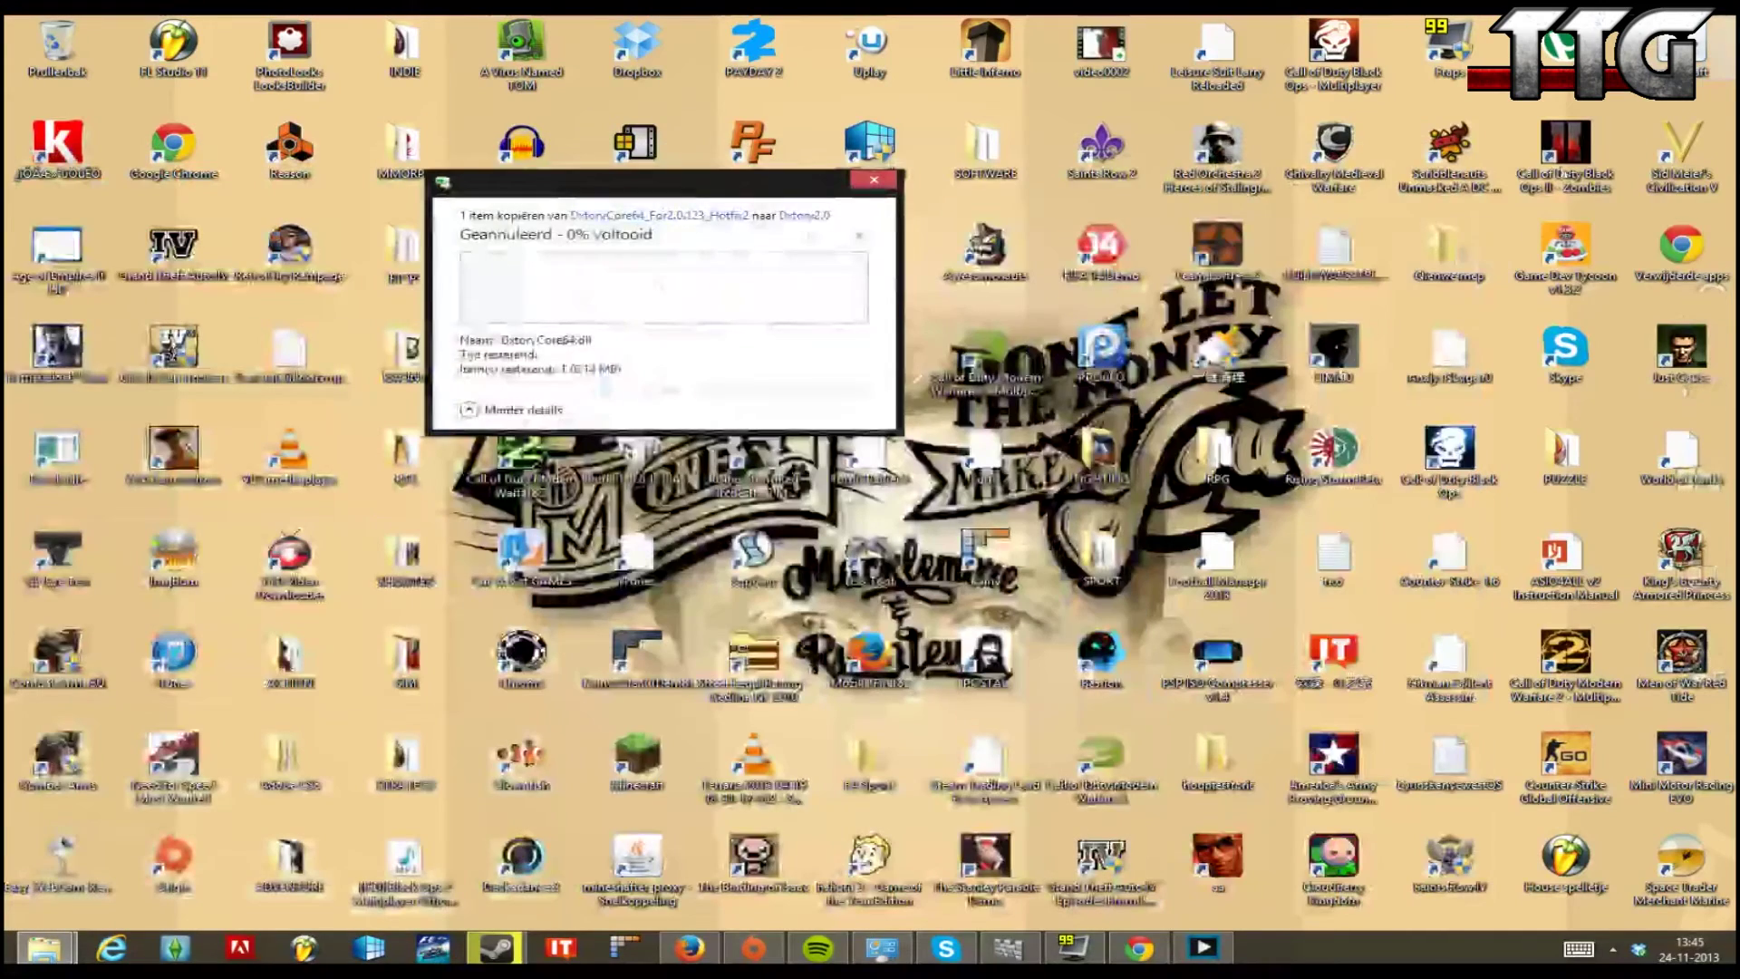
Launch Call of Duty: Ghosts - Multiplayer through Steam and decline running the game in safe mode.
{"action": "left_click", "coordinate": [1612, 949]}
{"action": "right_click", "coordinate": [1595, 799]}
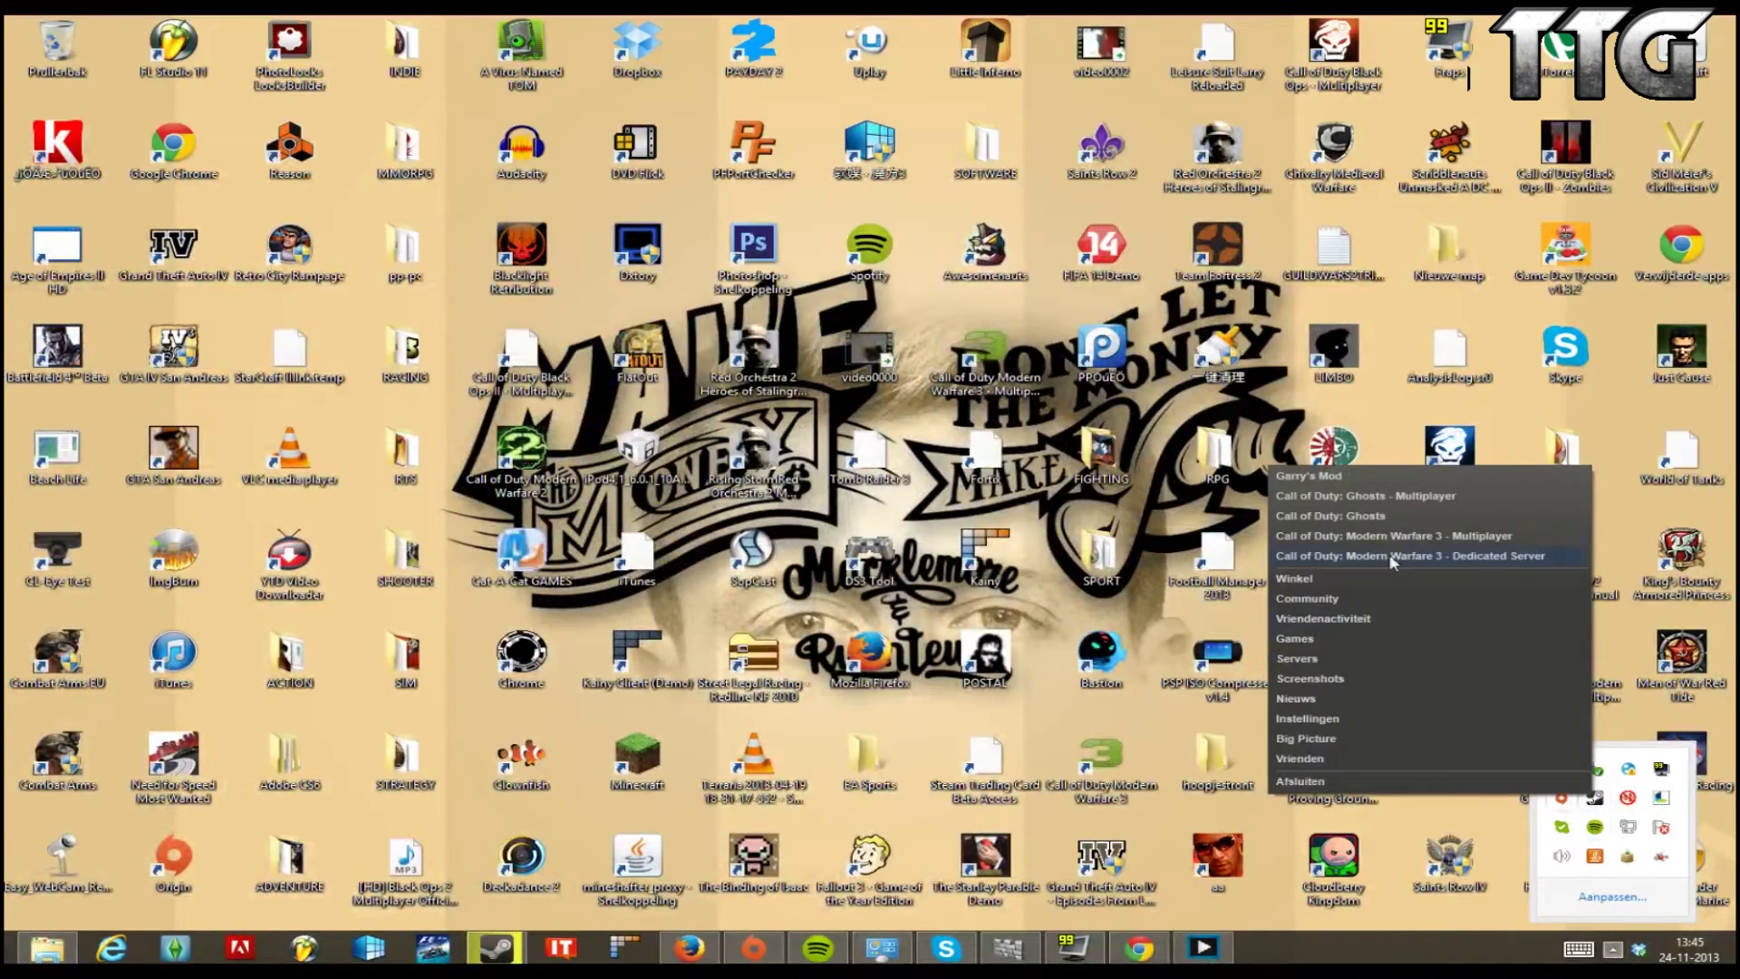
{"action": "left_click", "coordinate": [1415, 496]}
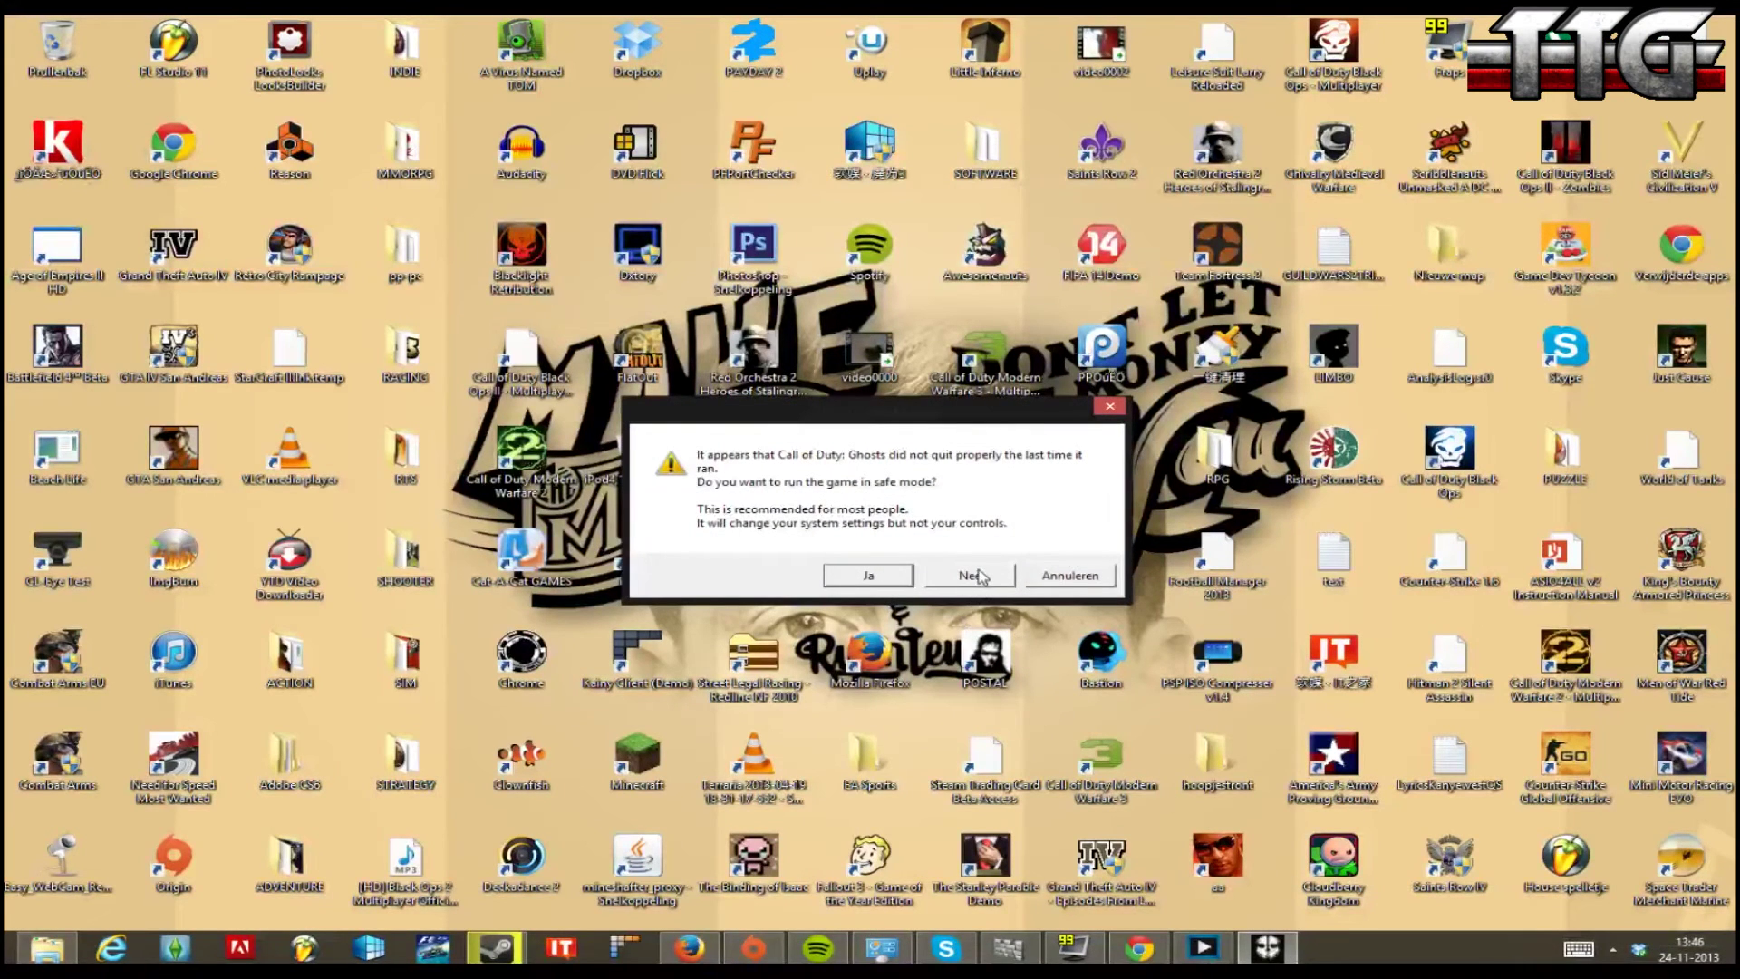
{"action": "left_click", "coordinate": [970, 576]}
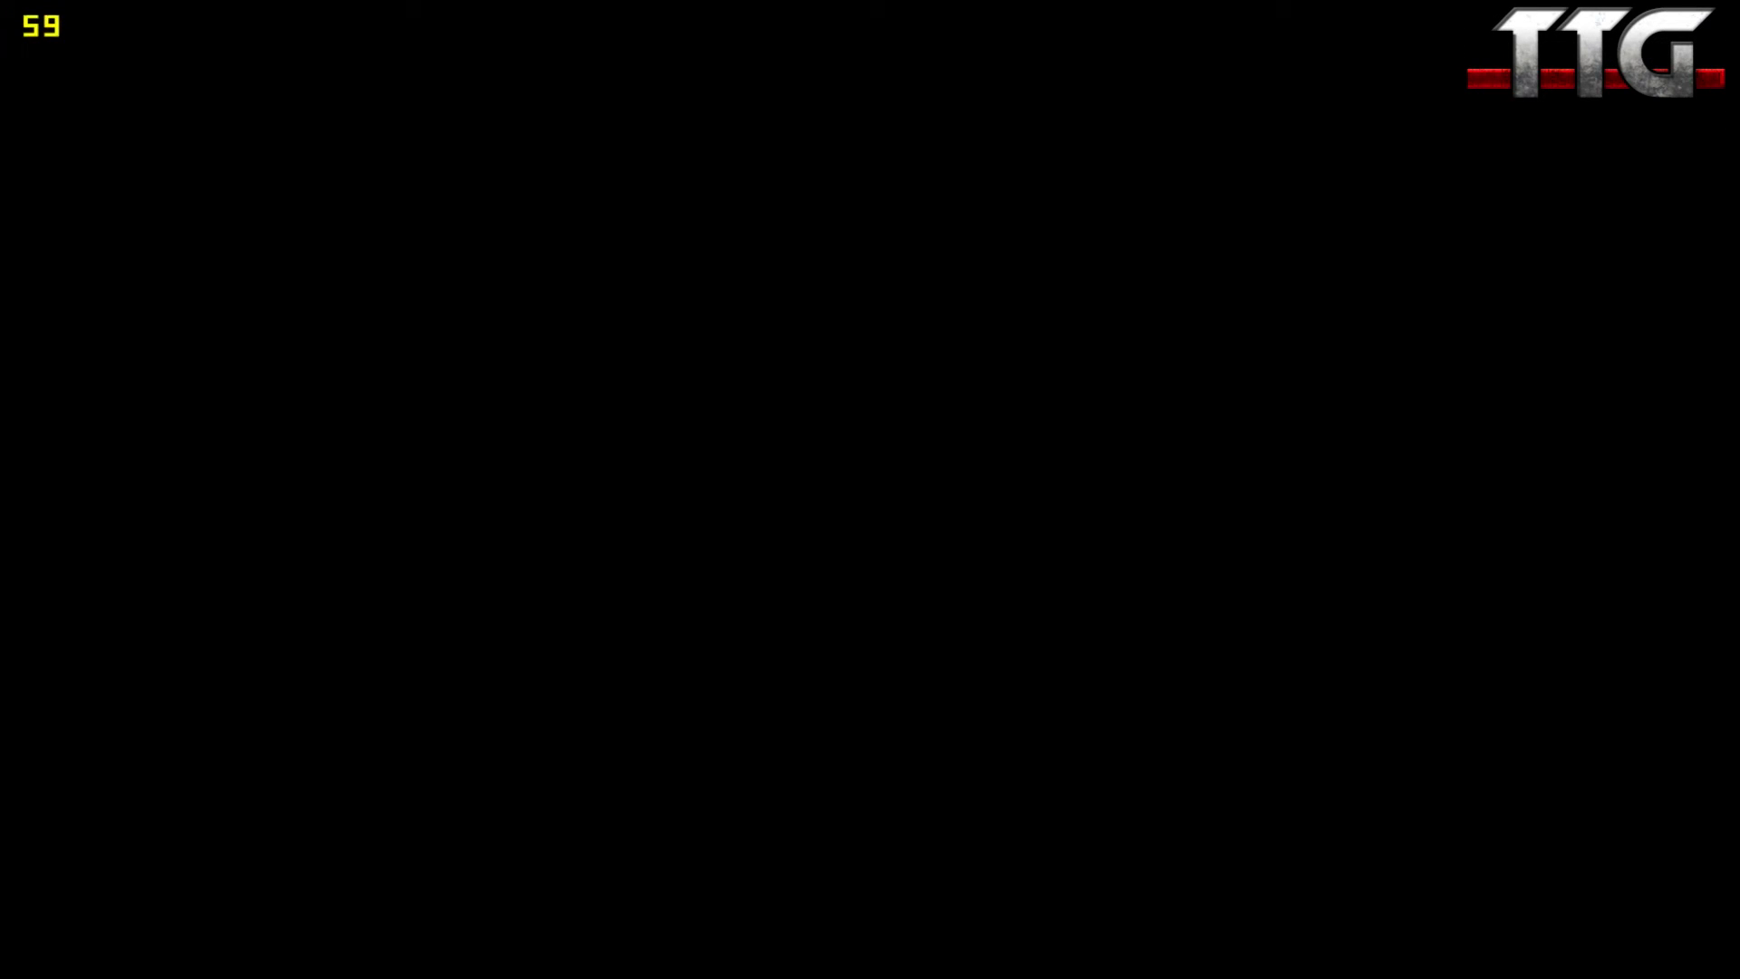
Leave the game for the desktop environment and exit Fraps, confirming that it should be unloaded.
{"action": "key", "text": "super+e"}
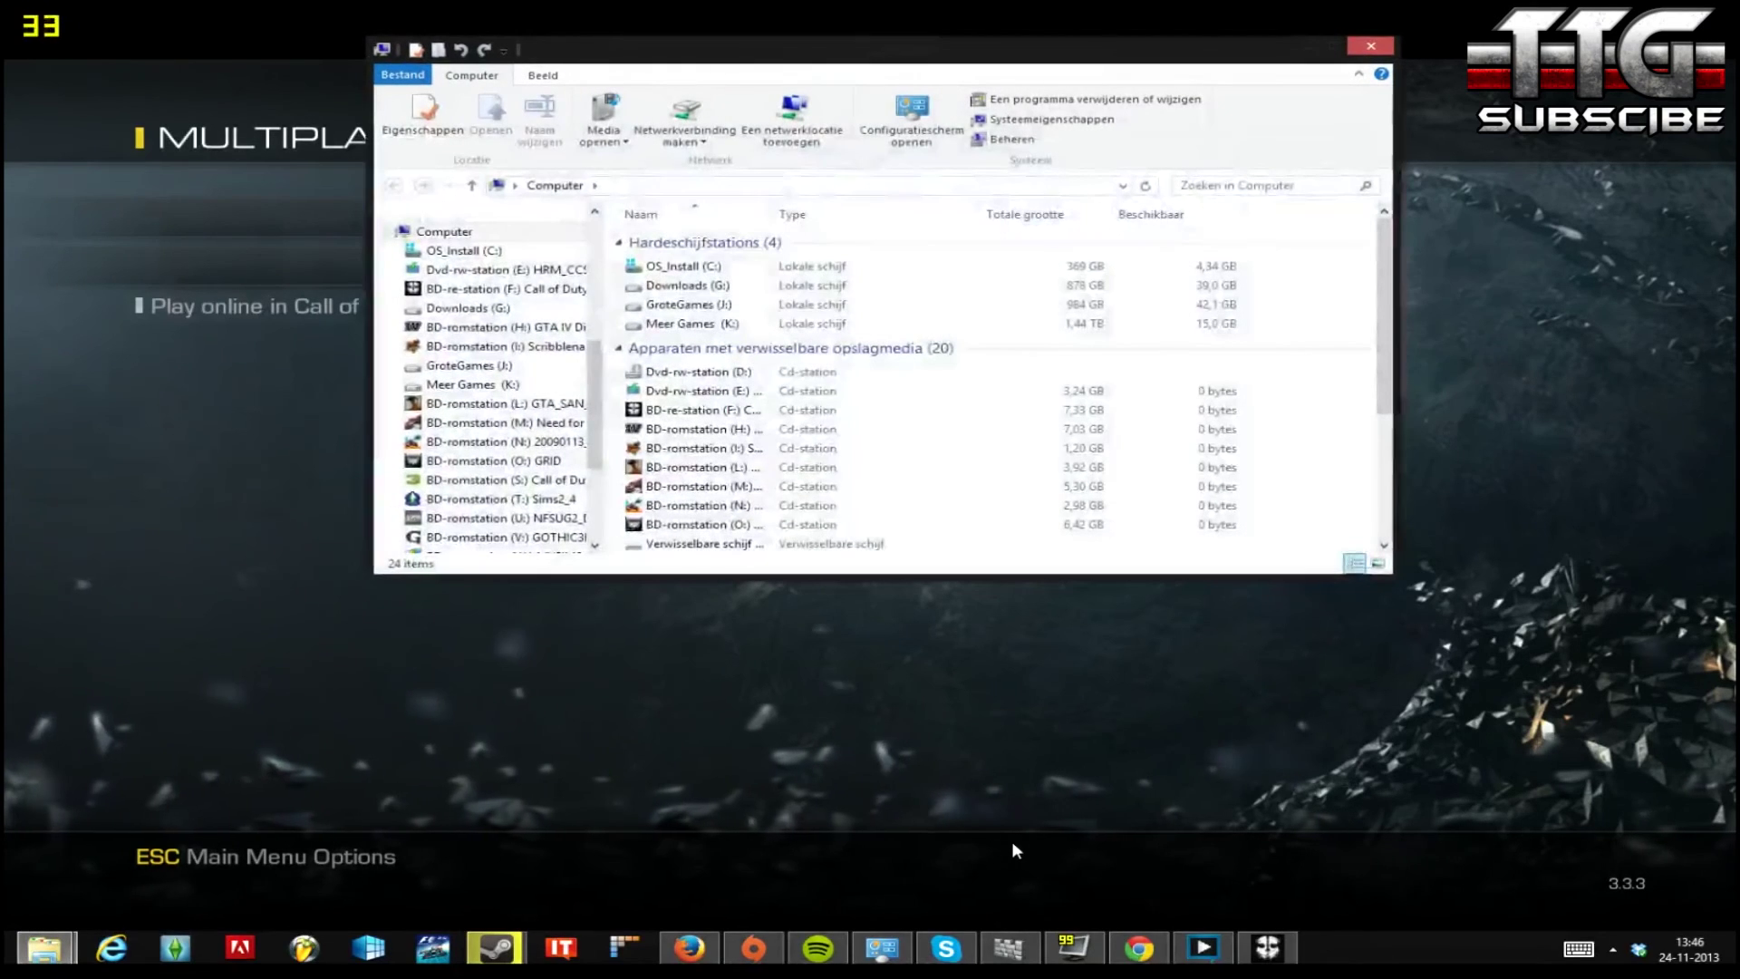
{"action": "right_click", "coordinate": [1074, 947]}
{"action": "left_click", "coordinate": [1115, 898]}
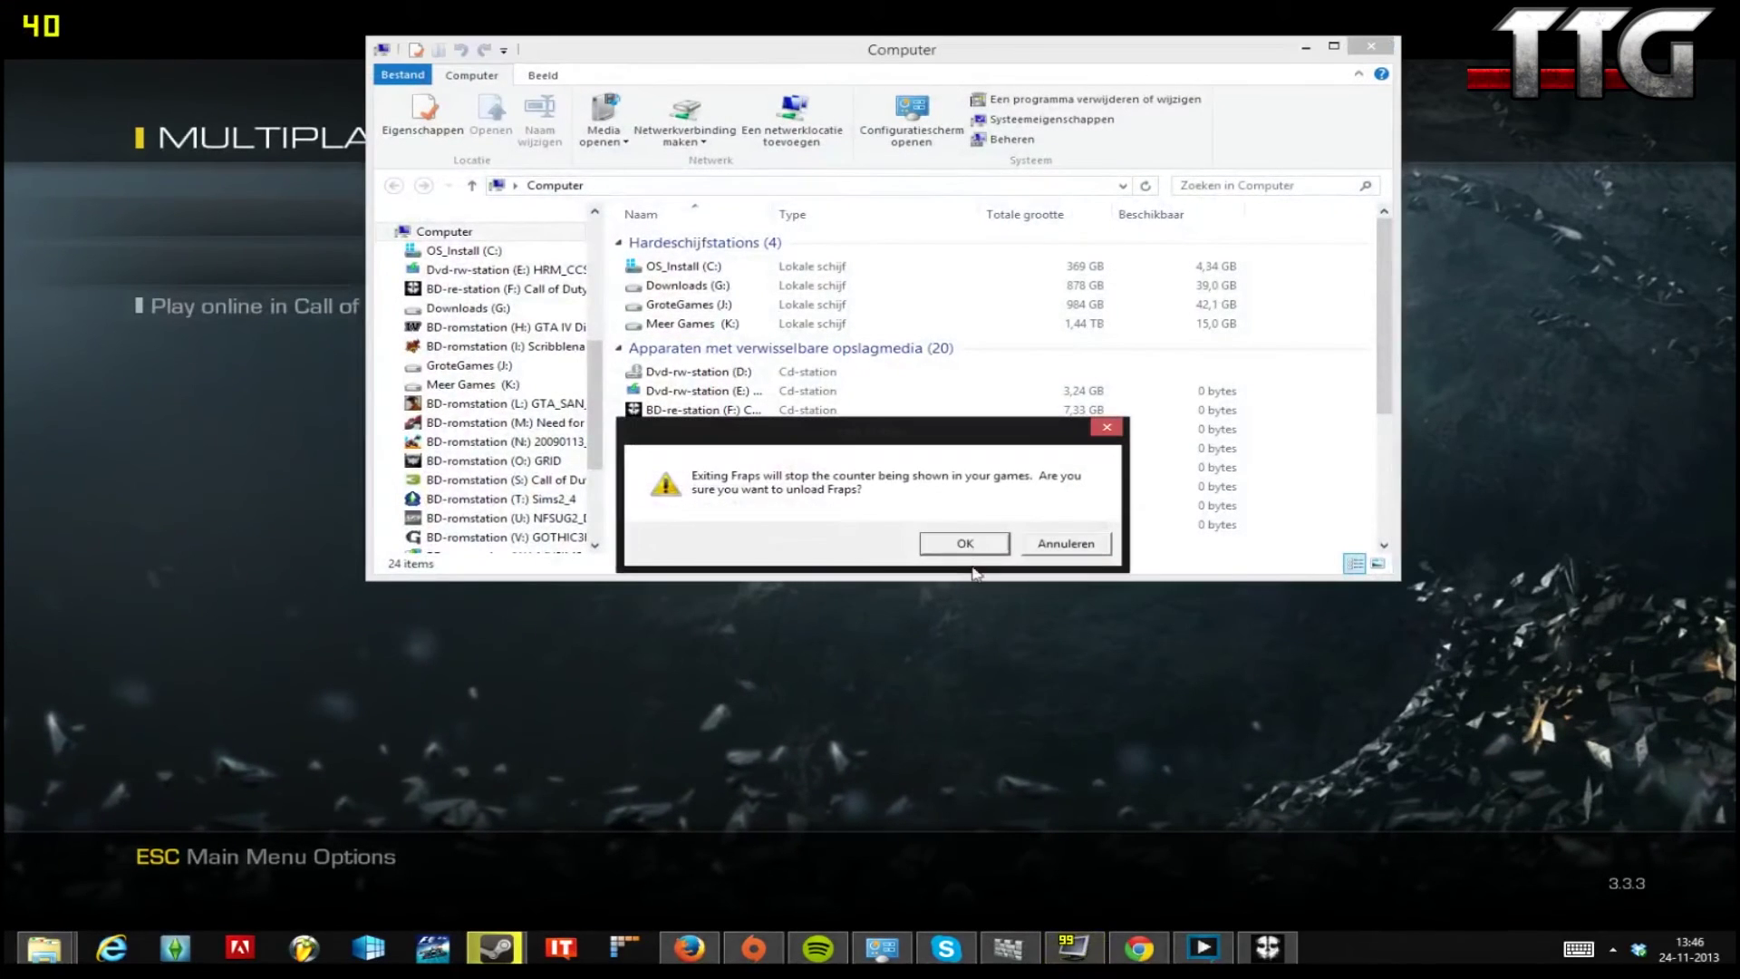
{"action": "key", "text": "Return"}
Show the desktop, launch Dxtory and continue with its trial version.
{"action": "right_click", "coordinate": [1456, 957]}
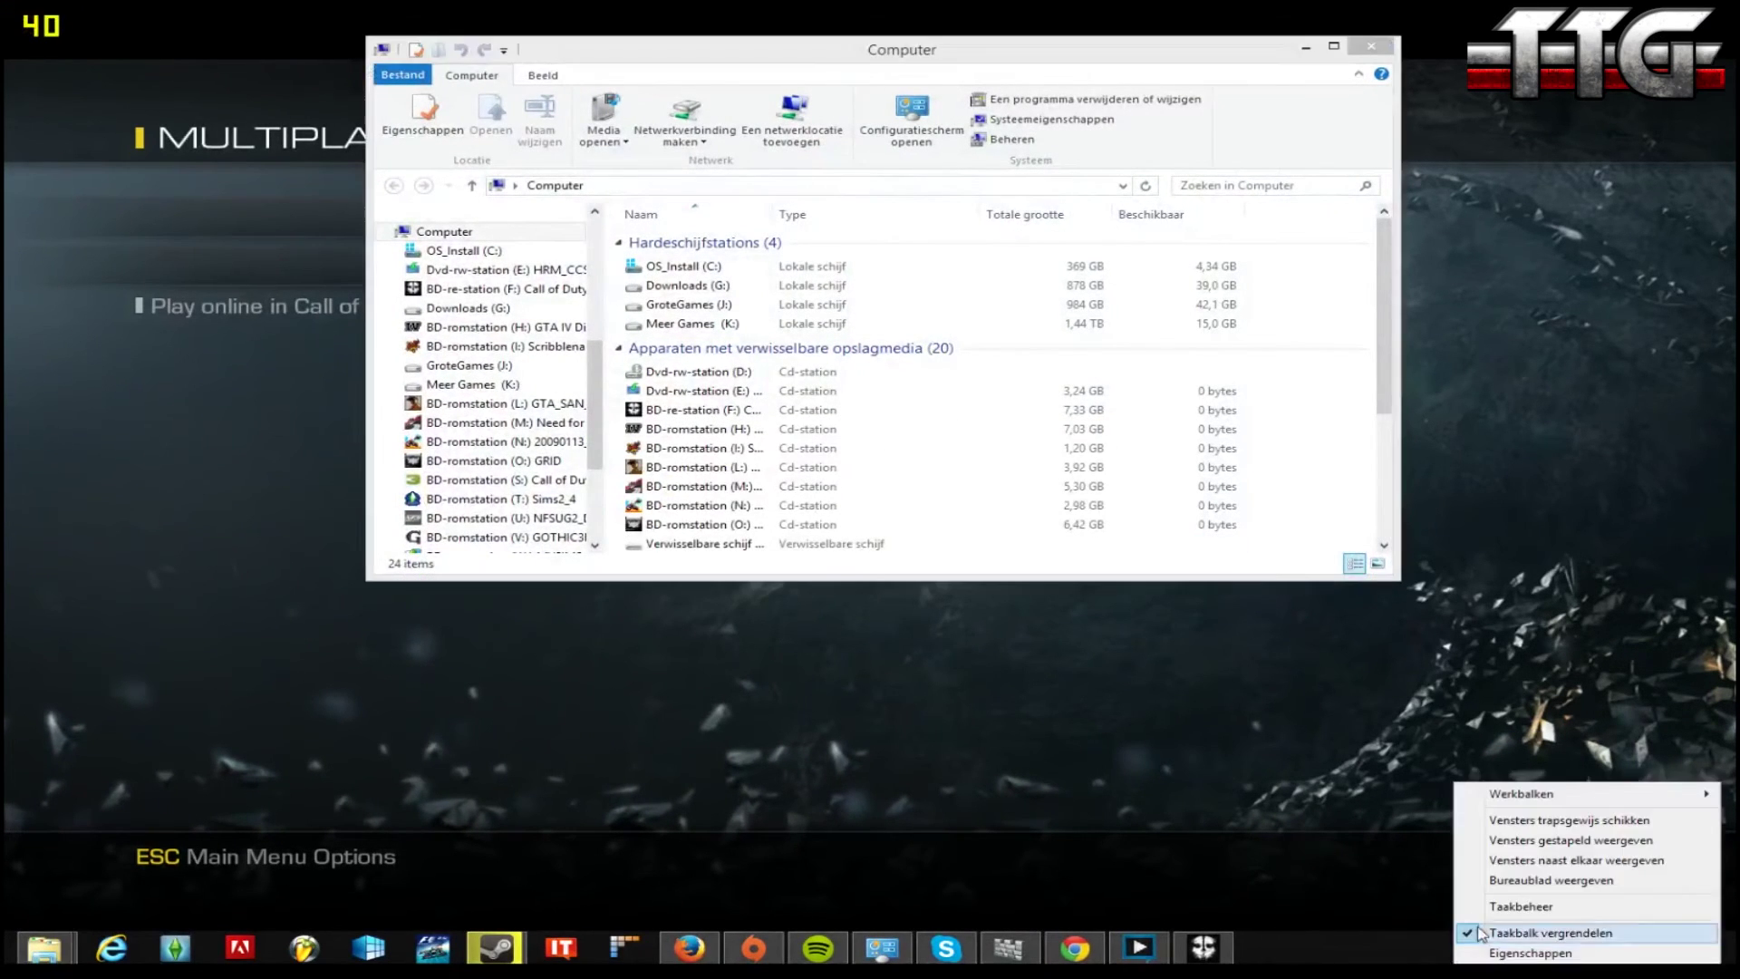
{"action": "left_click", "coordinate": [1538, 881]}
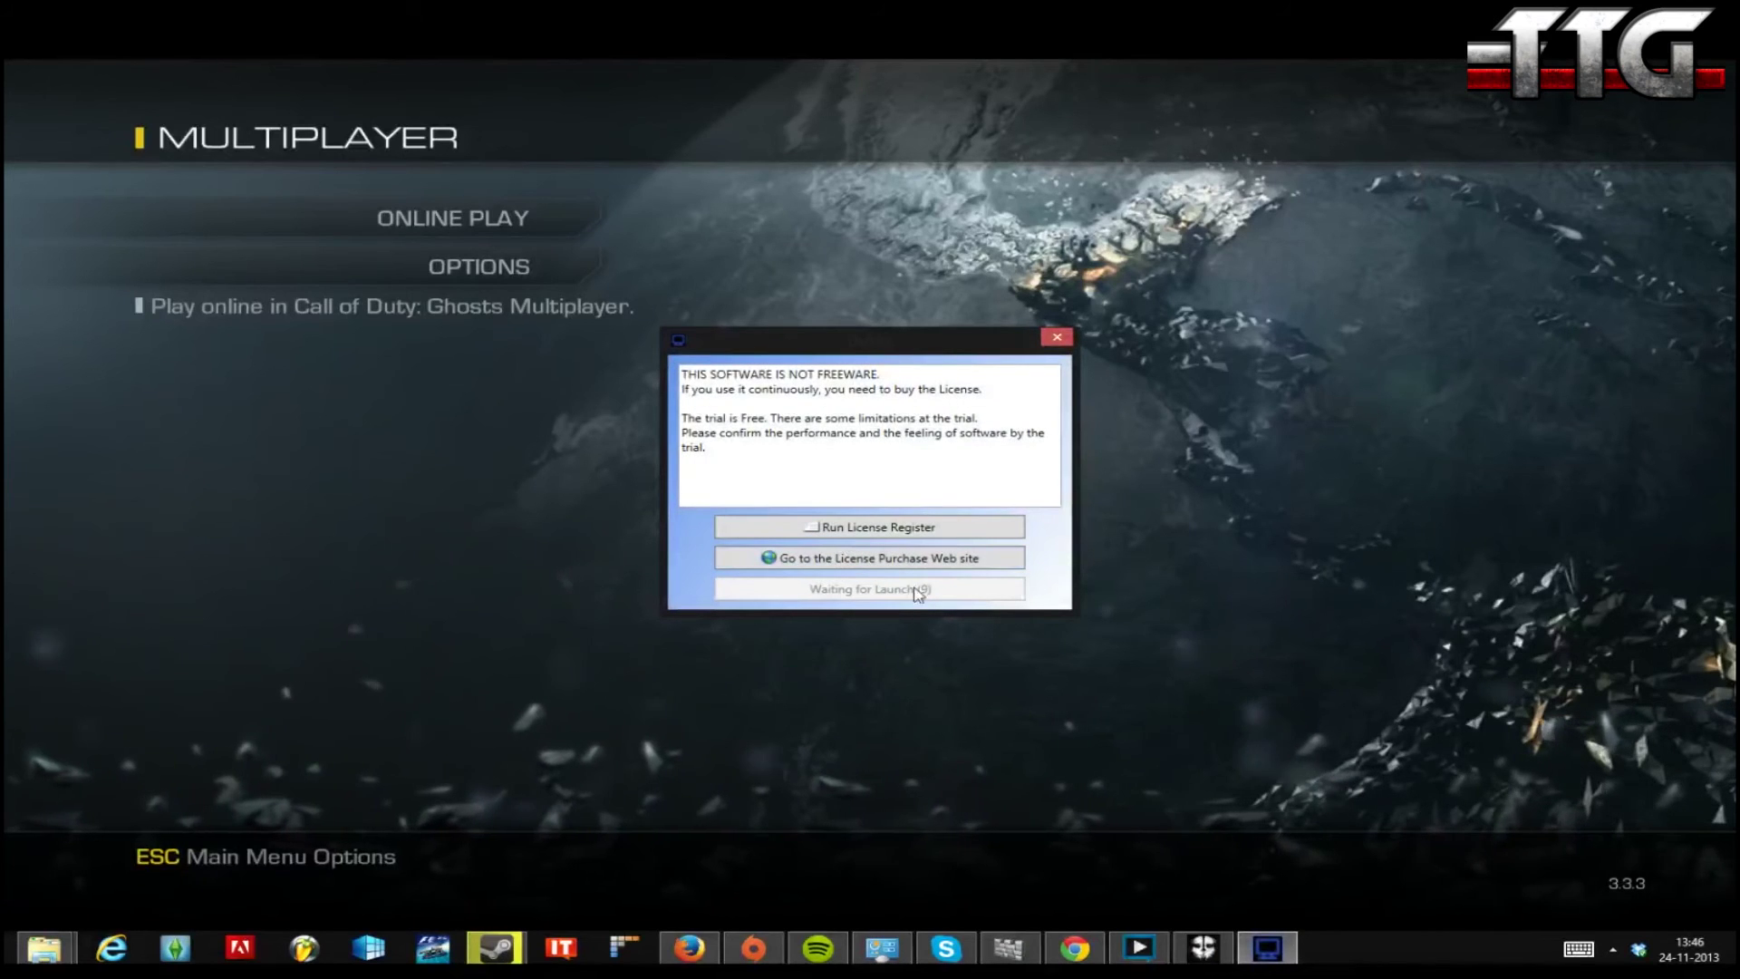
{"action": "left_click_drag", "start_coordinate": [861, 340], "coordinate": [1023, 196]}
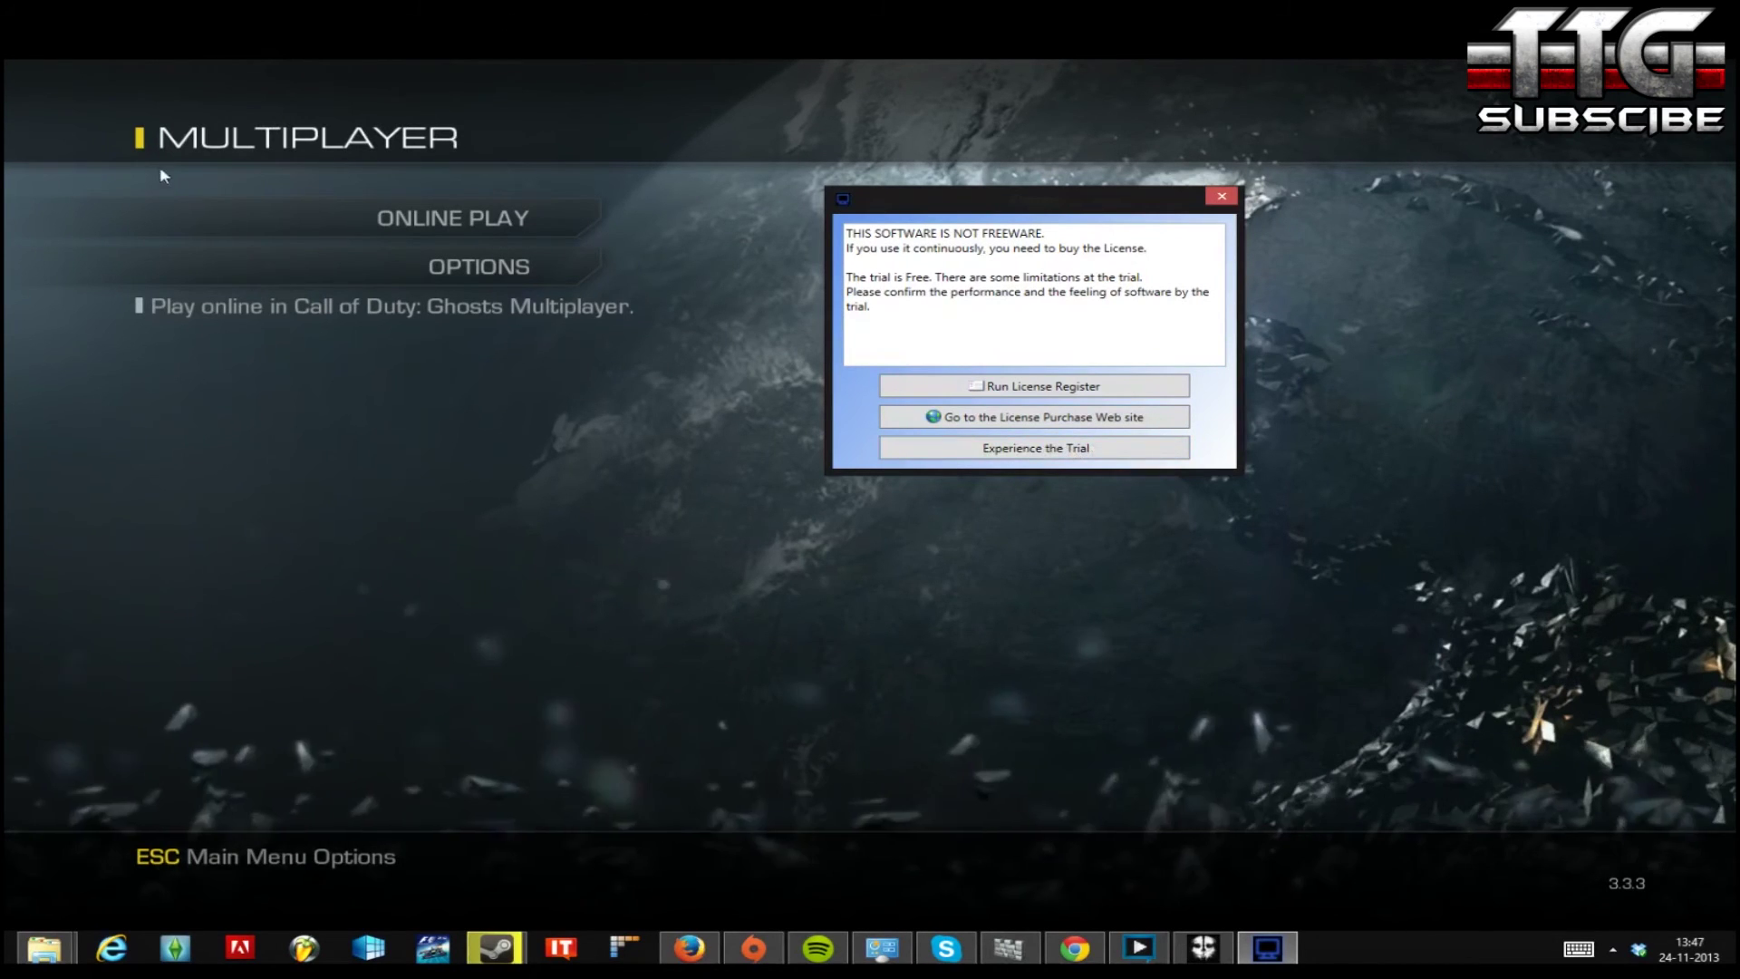
{"action": "left_click", "coordinate": [1072, 450]}
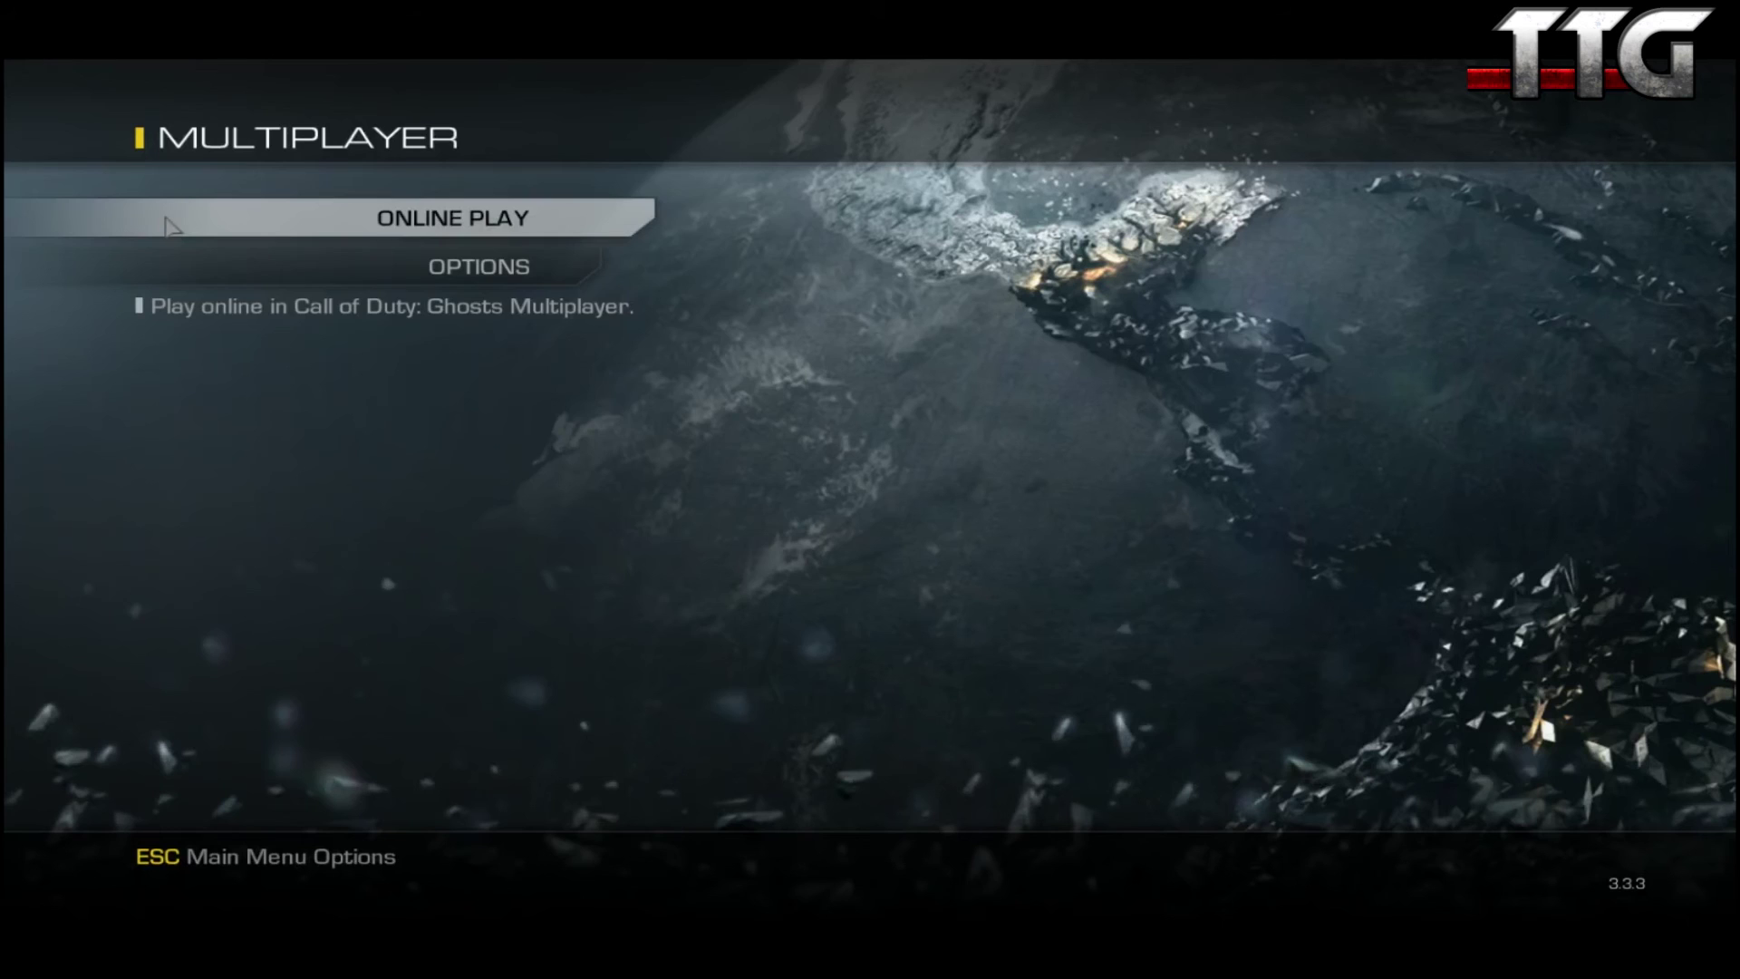
Switch to Dxtory, move its window clear of the game menu, and return to Call of Duty: Ghosts Multiplayer.
{"action": "key", "text": "alt+Tab"}
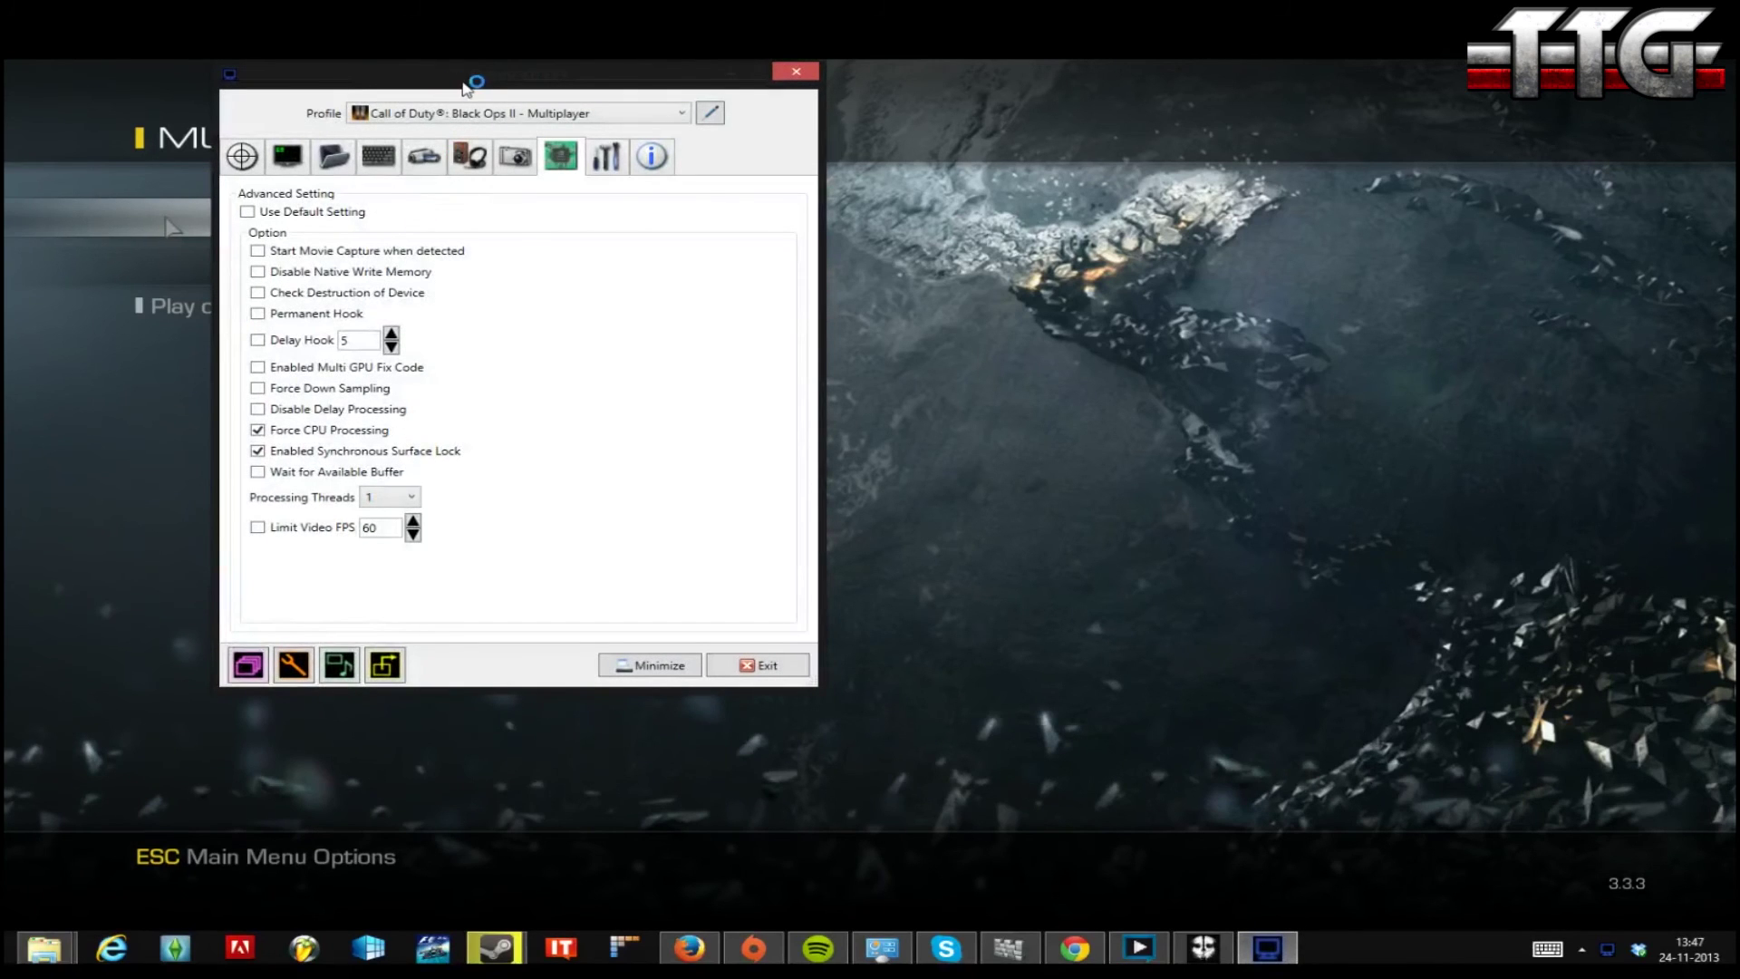
{"action": "left_click_drag", "start_coordinate": [476, 74], "coordinate": [911, 180]}
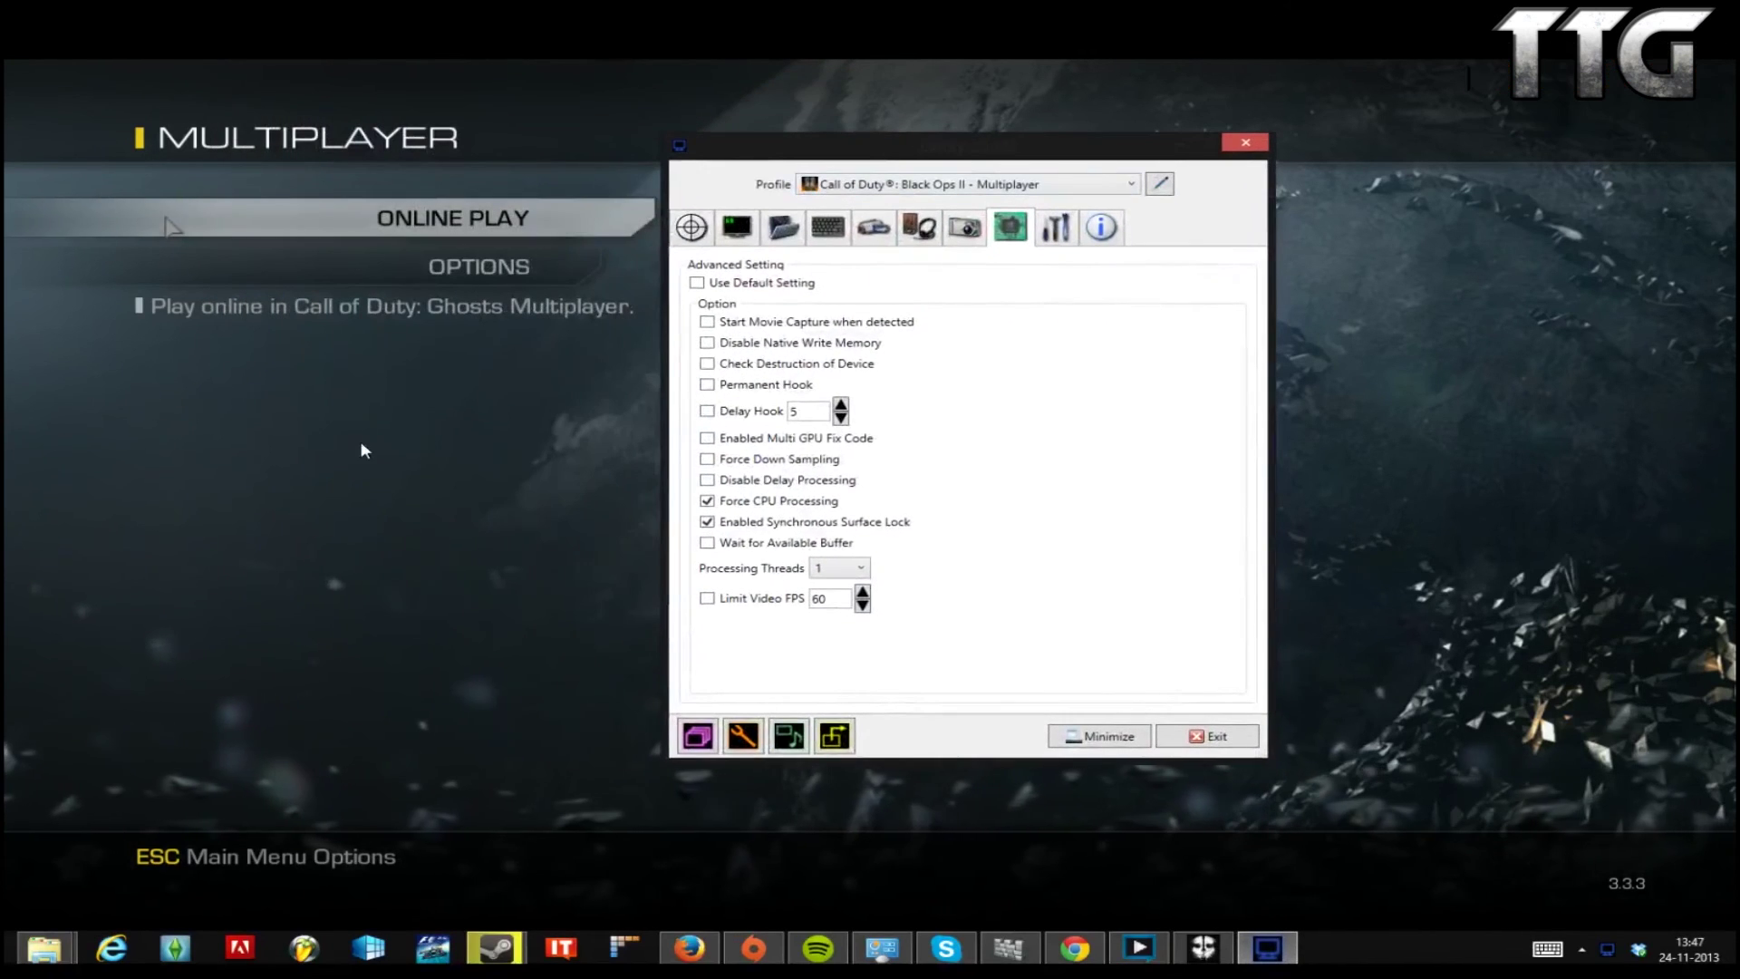
{"action": "left_click", "coordinate": [359, 437]}
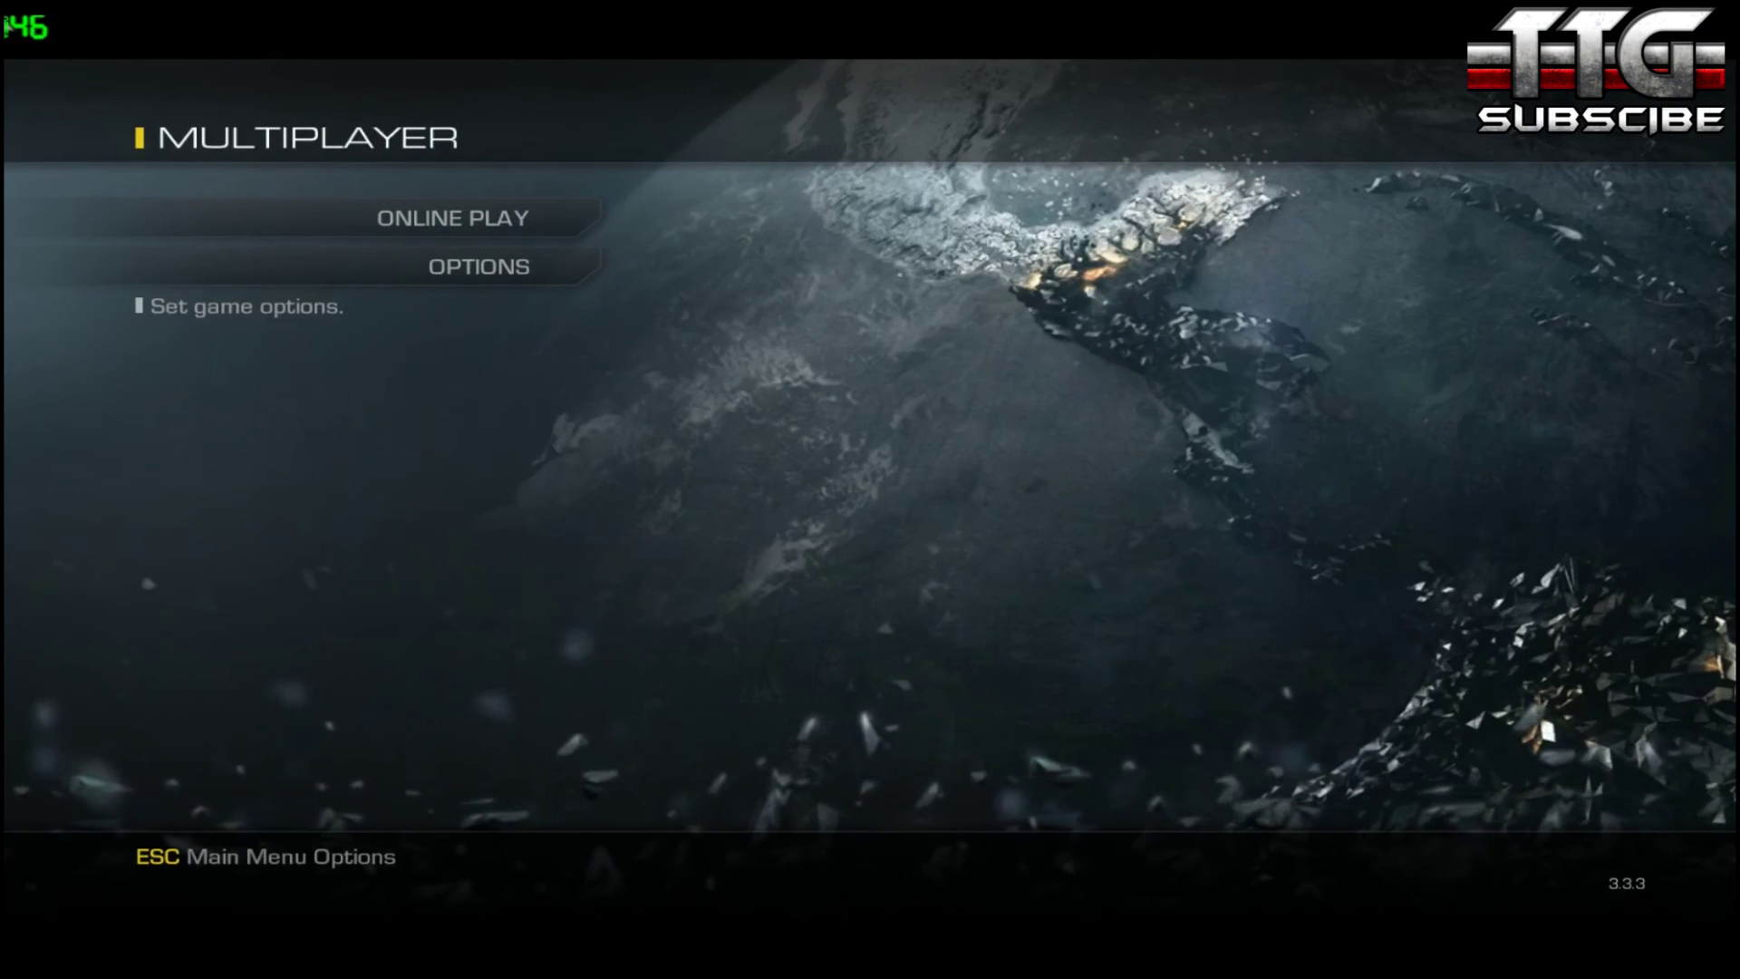
Leave the game again and bring the Dxtory window to the front.
{"action": "key", "text": "super+e"}
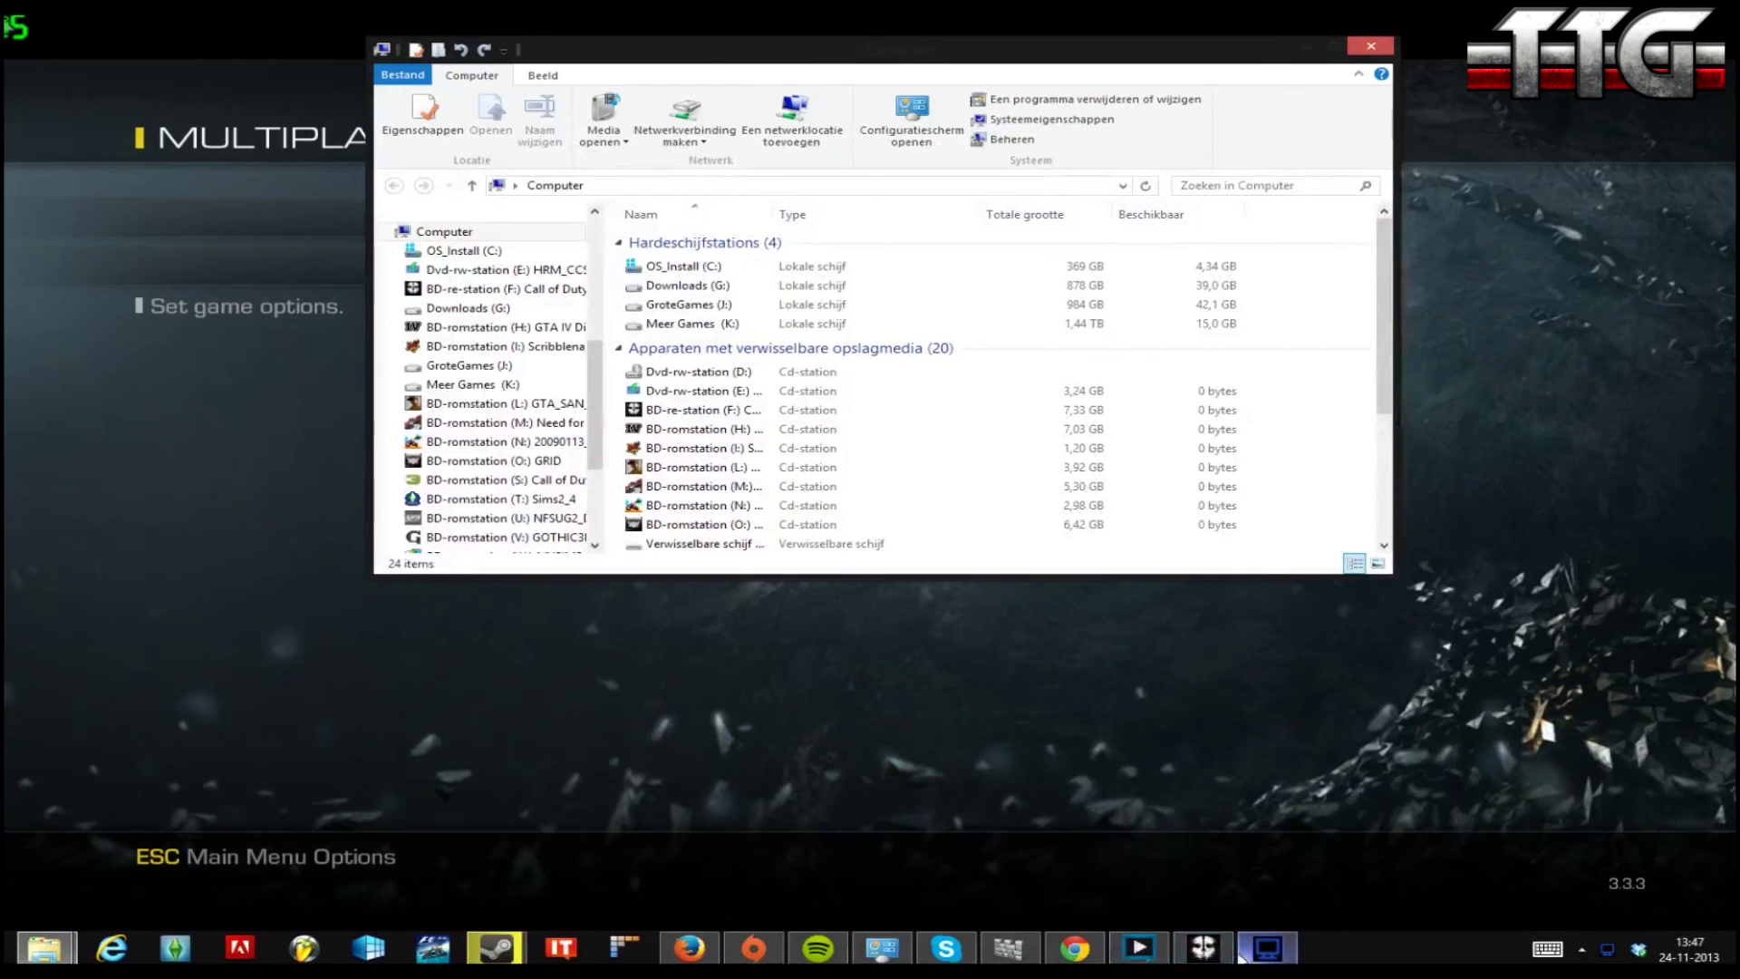
{"action": "mouse_move", "coordinate": [1268, 950]}
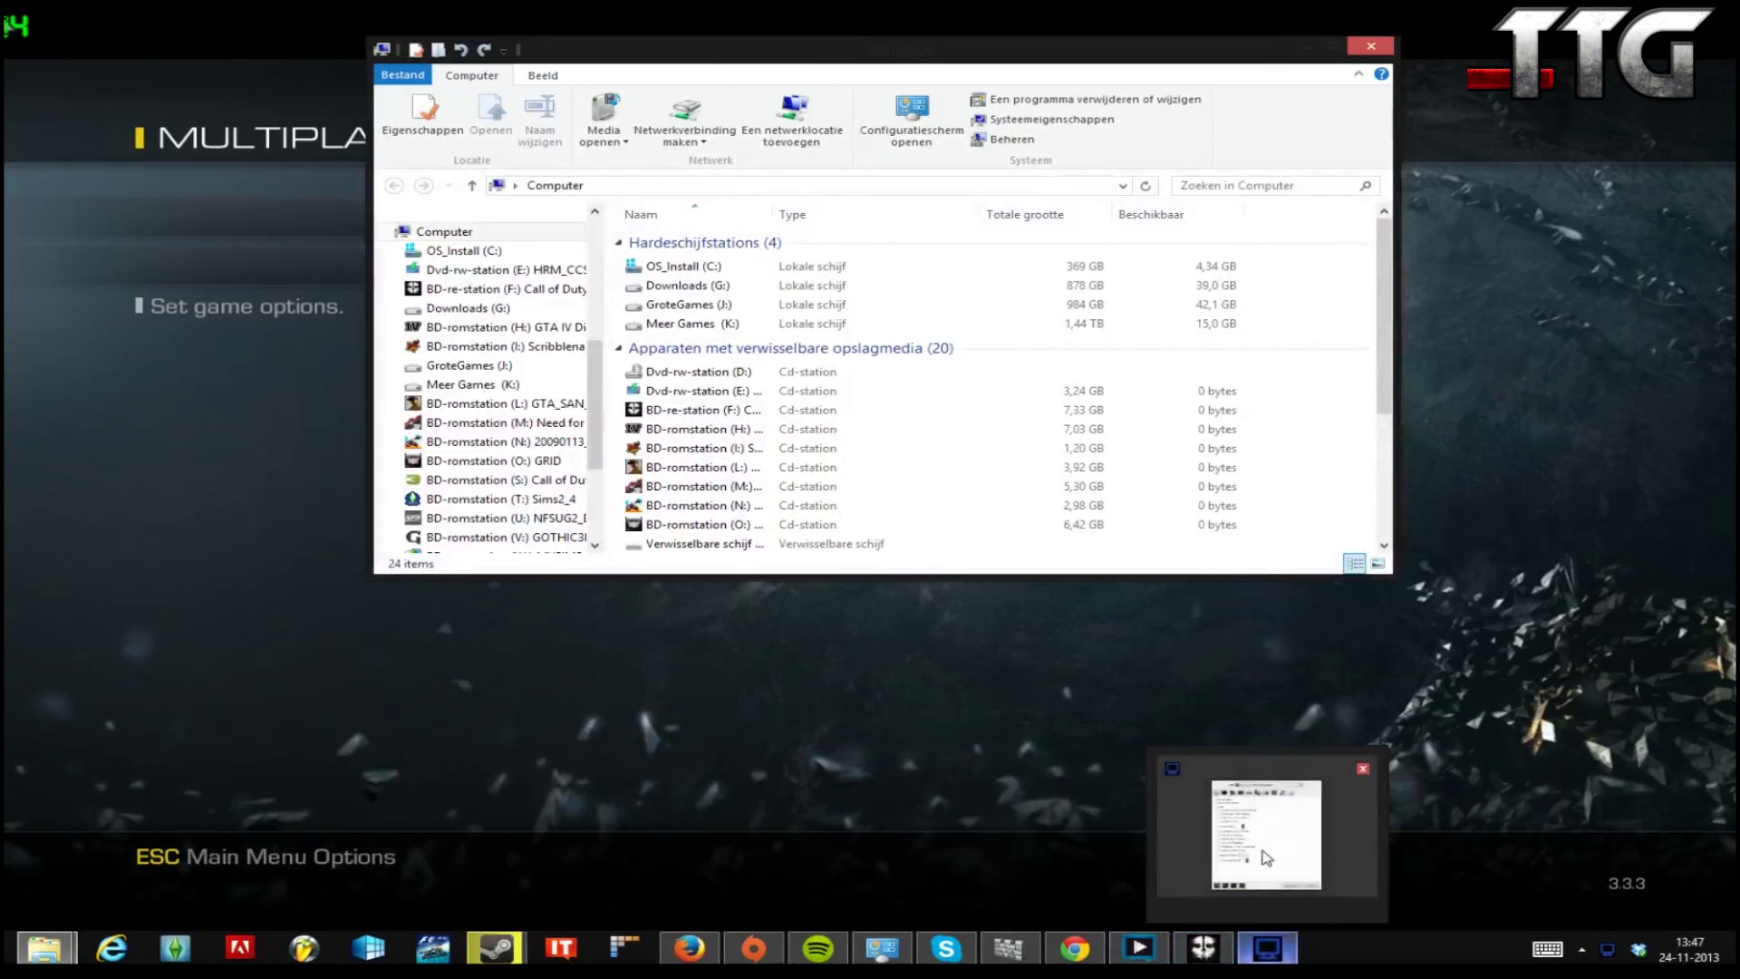
{"action": "left_click", "coordinate": [1262, 849]}
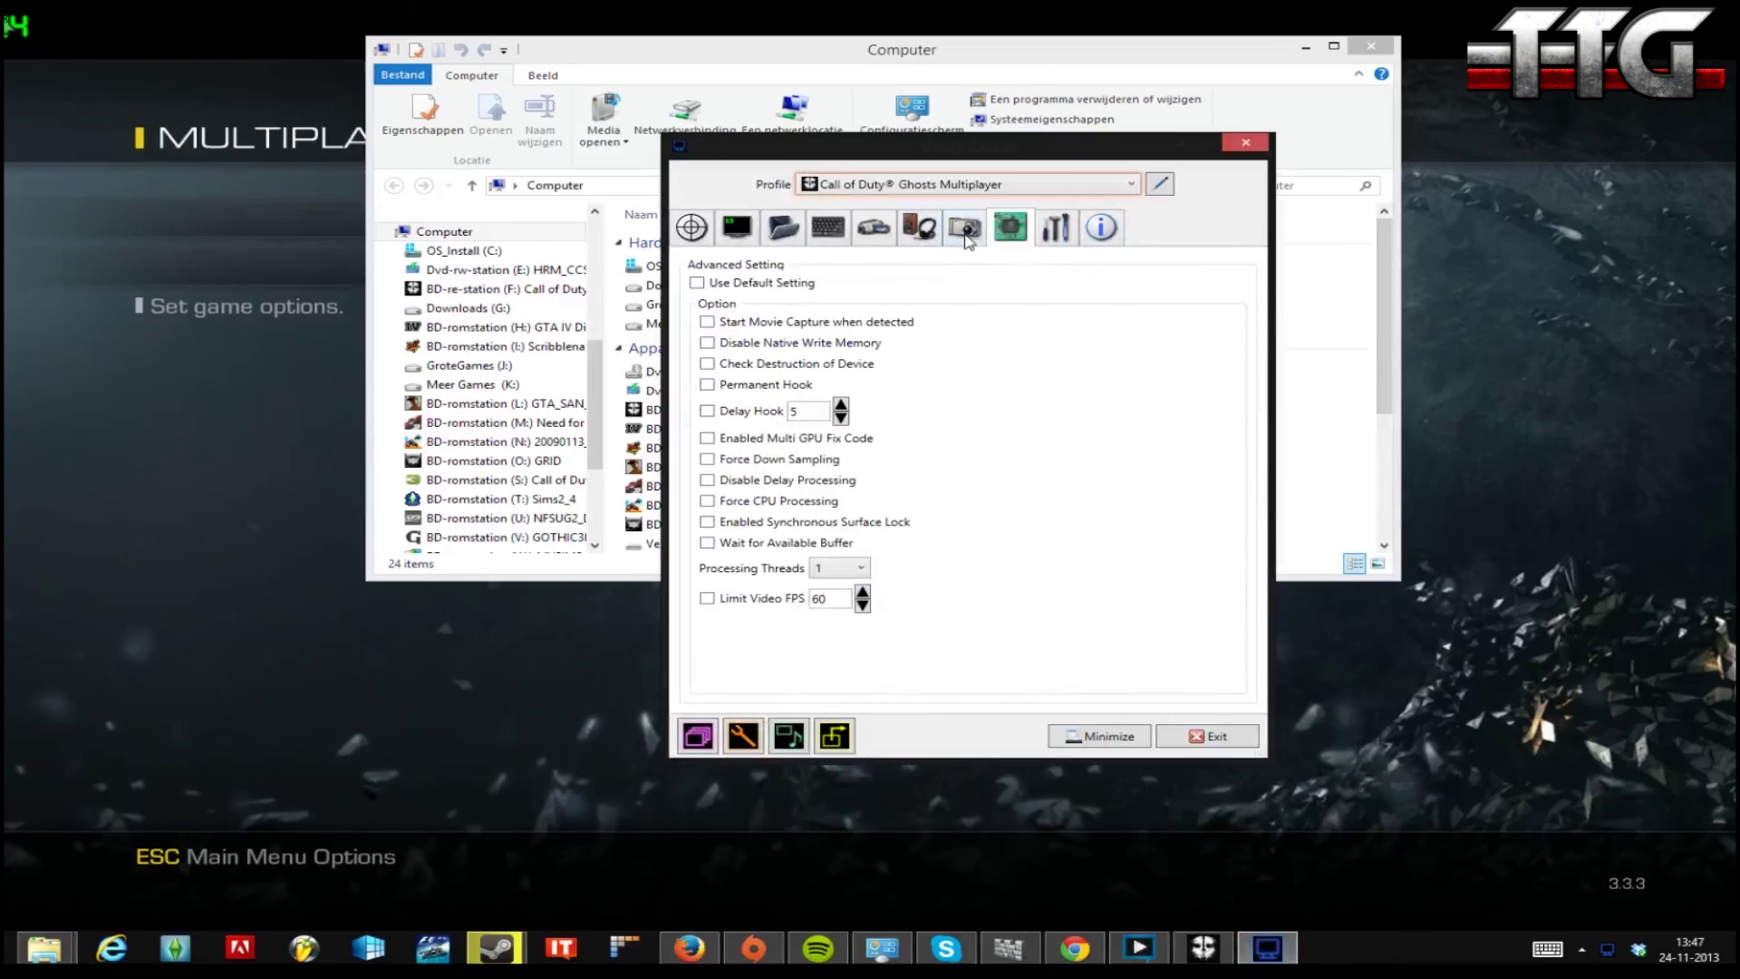
Examine the screenshot, audio and video settings and the target information of the Call of Duty Ghosts Multiplayer profile, and minimize the File Explorer window.
{"action": "left_click", "coordinate": [966, 231]}
{"action": "left_click", "coordinate": [916, 231]}
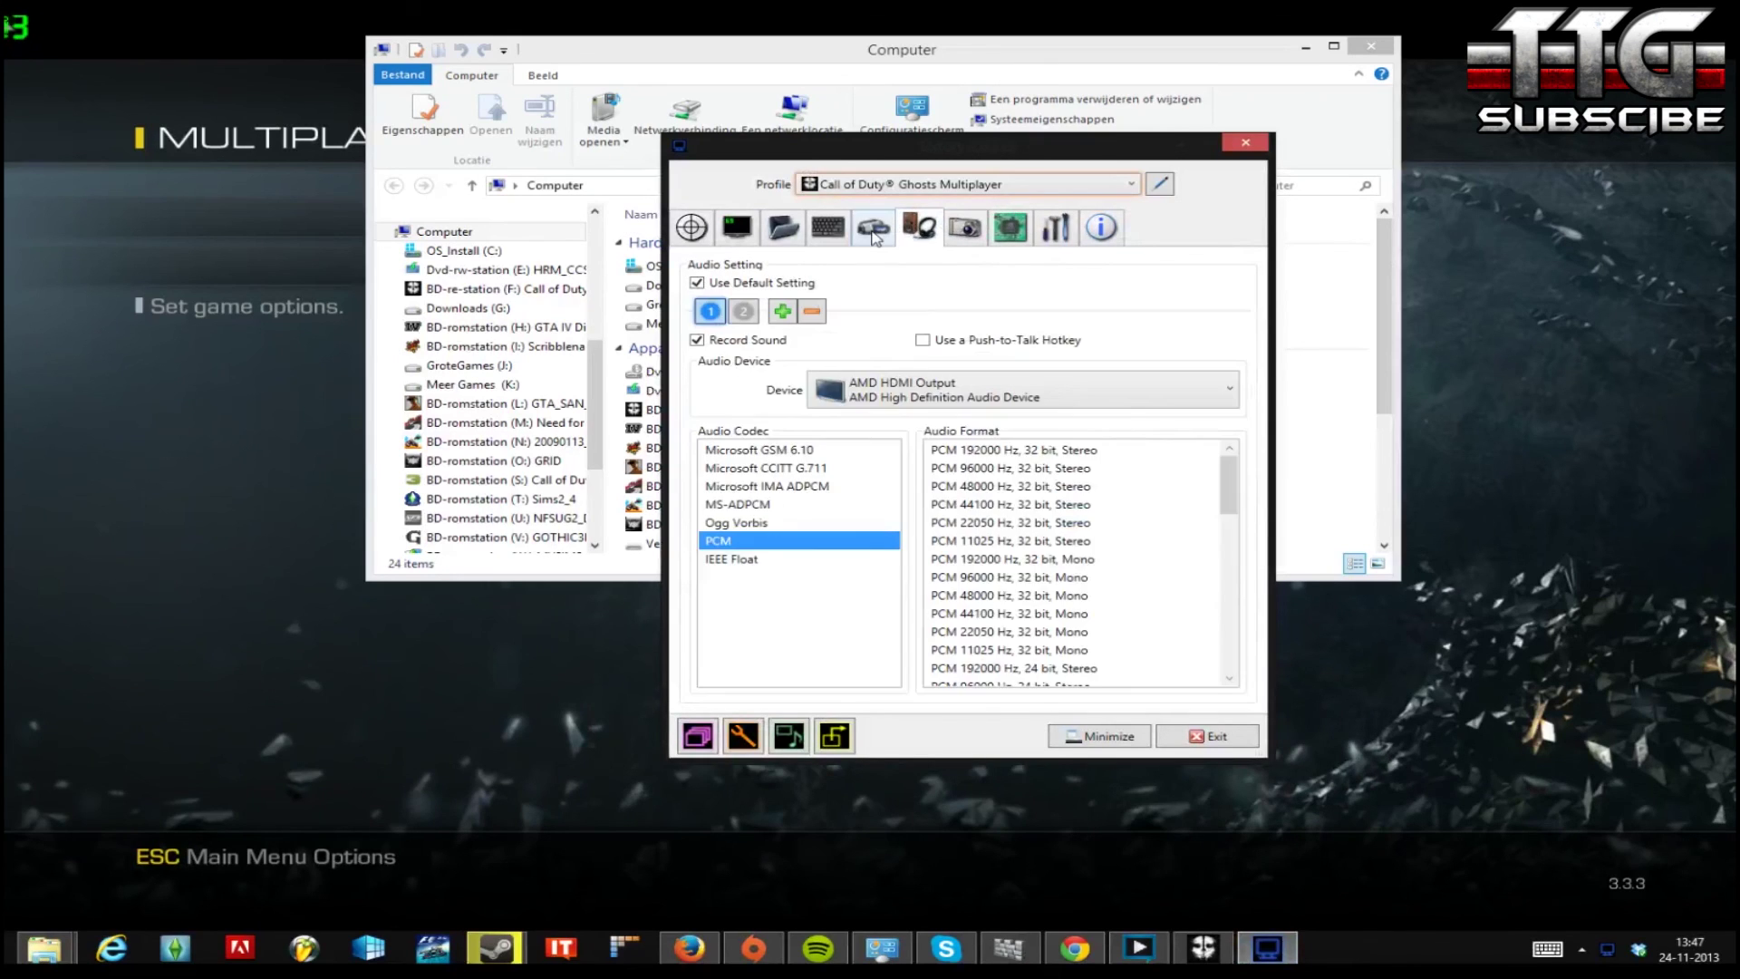
{"action": "left_click", "coordinate": [874, 234]}
{"action": "left_click", "coordinate": [918, 232]}
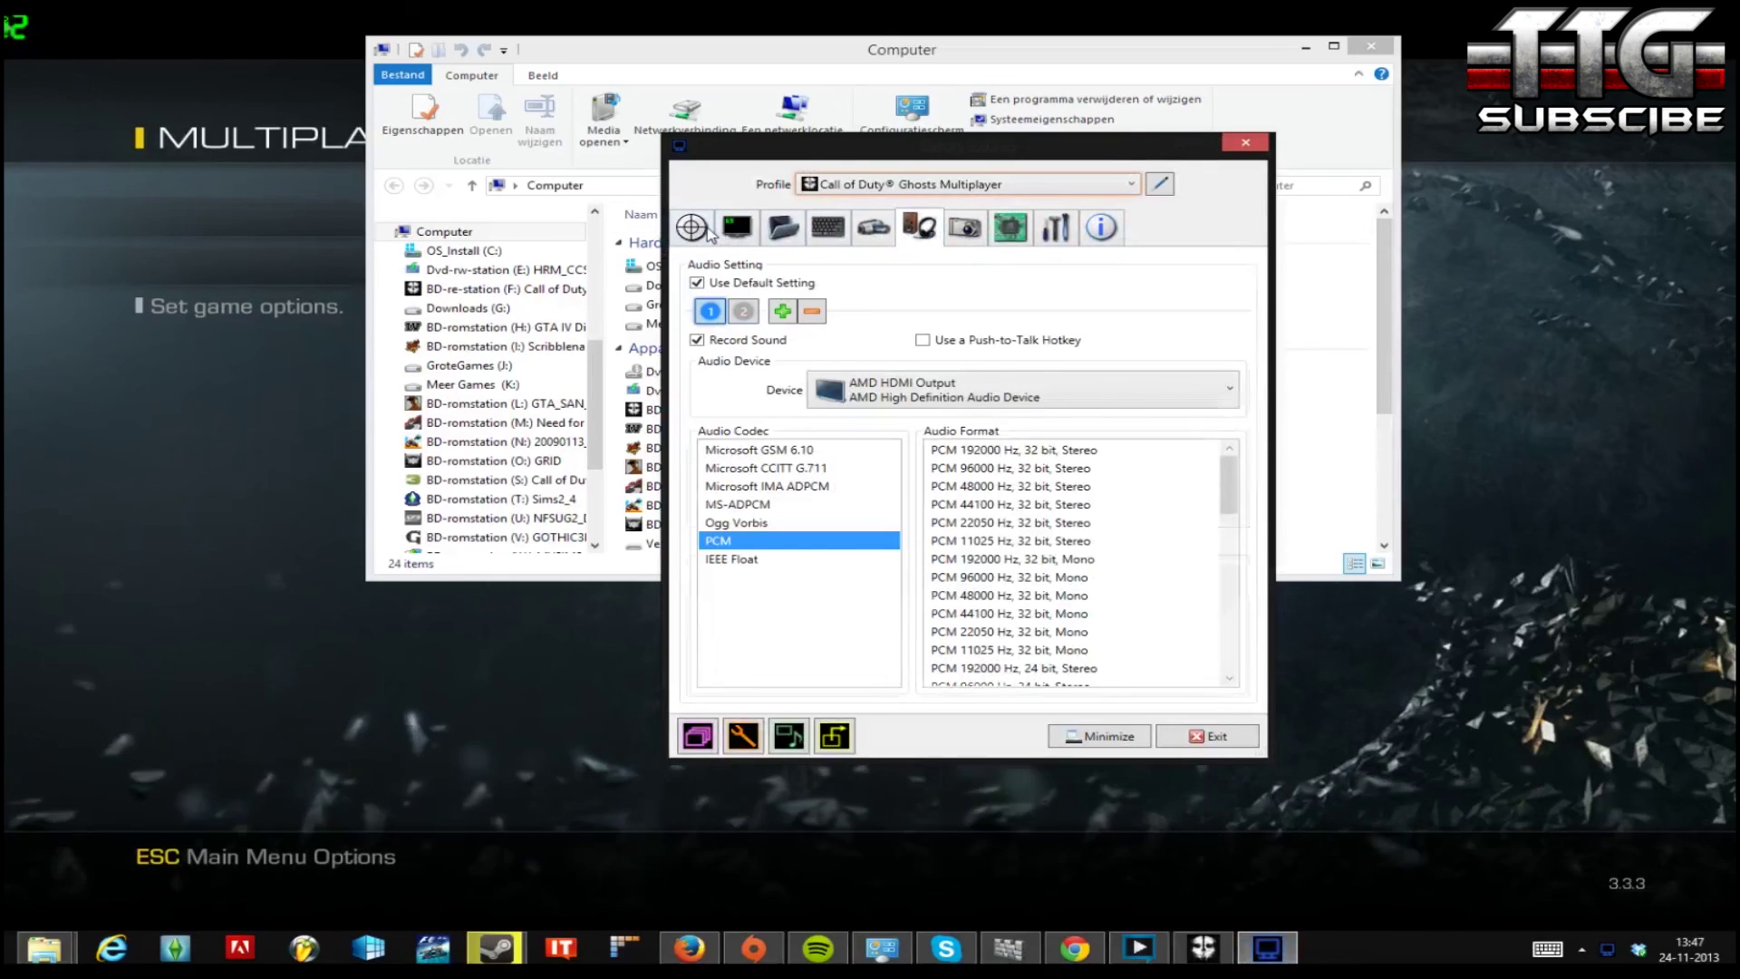
{"action": "left_click", "coordinate": [921, 228]}
{"action": "left_click", "coordinate": [922, 230]}
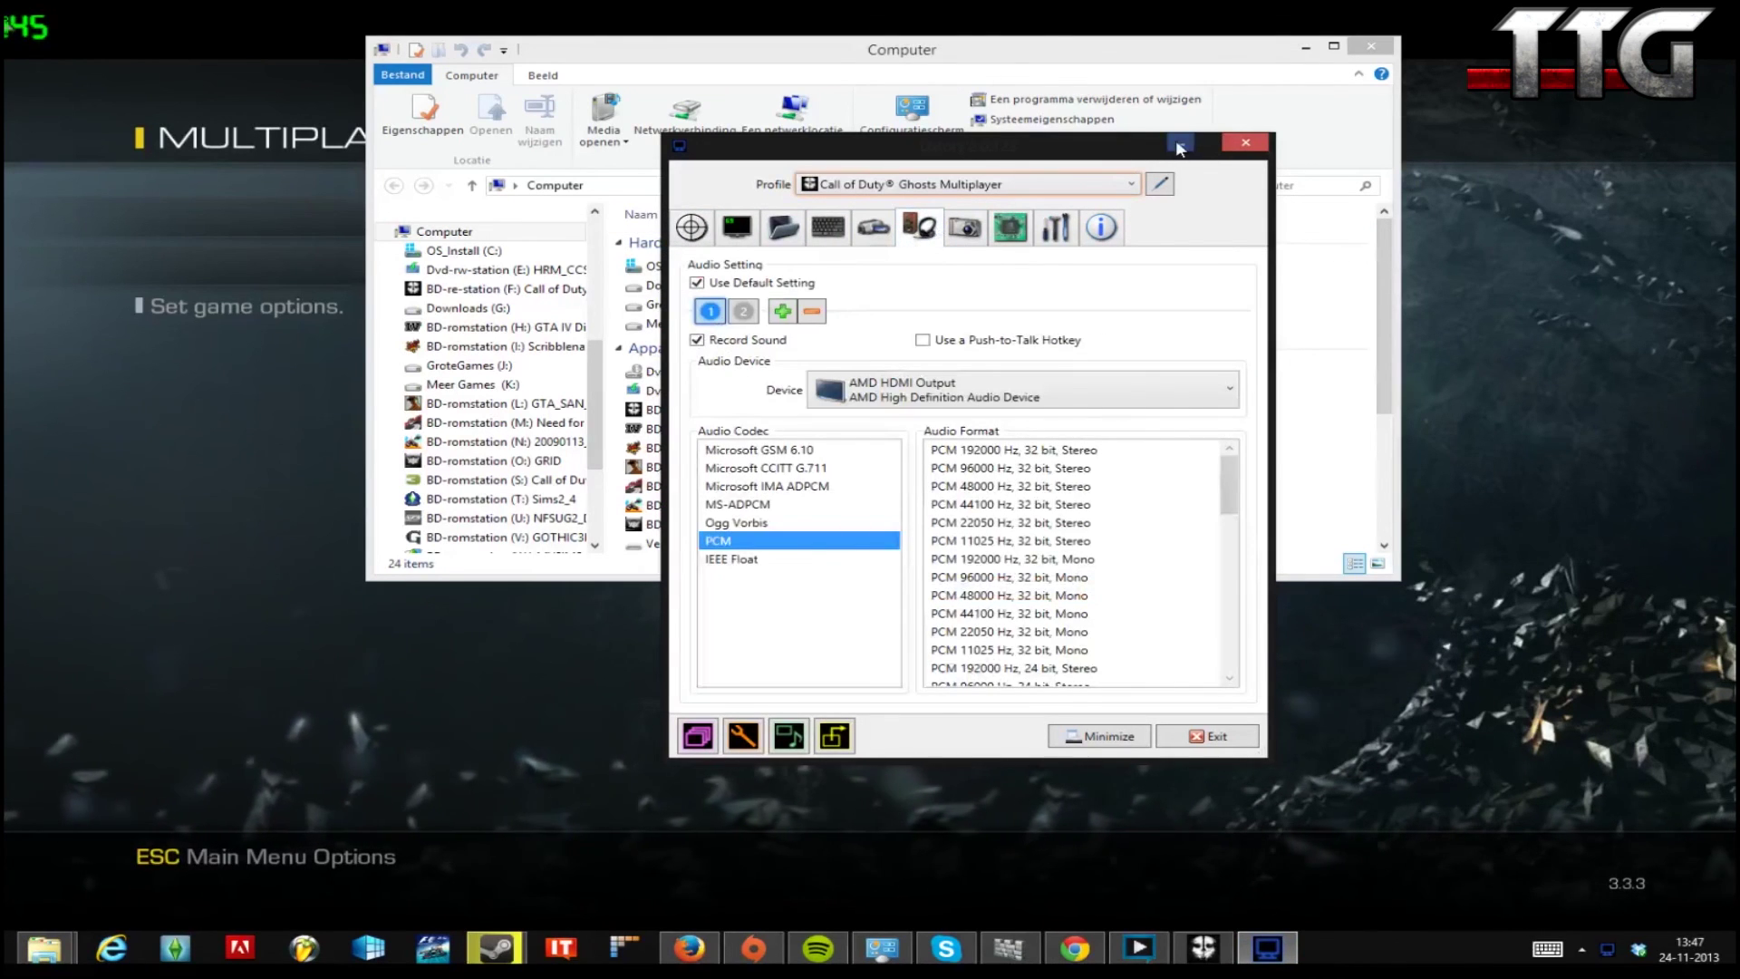
{"action": "left_click", "coordinate": [708, 233]}
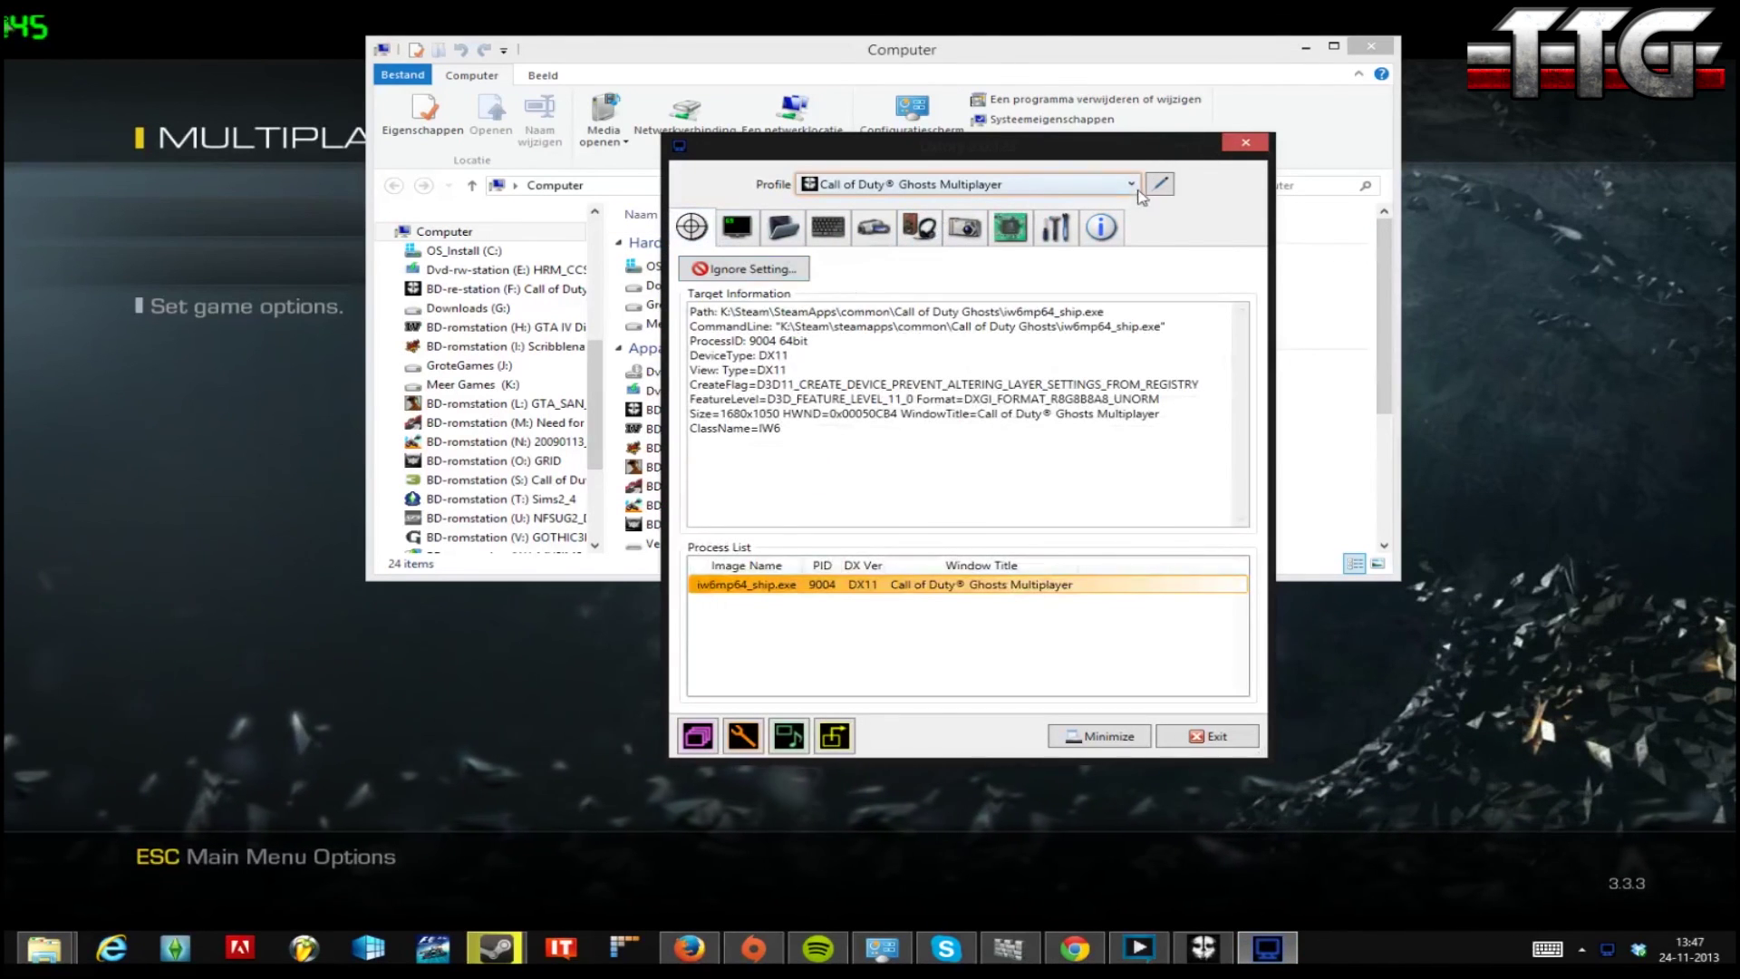
{"action": "left_click", "coordinate": [1305, 47]}
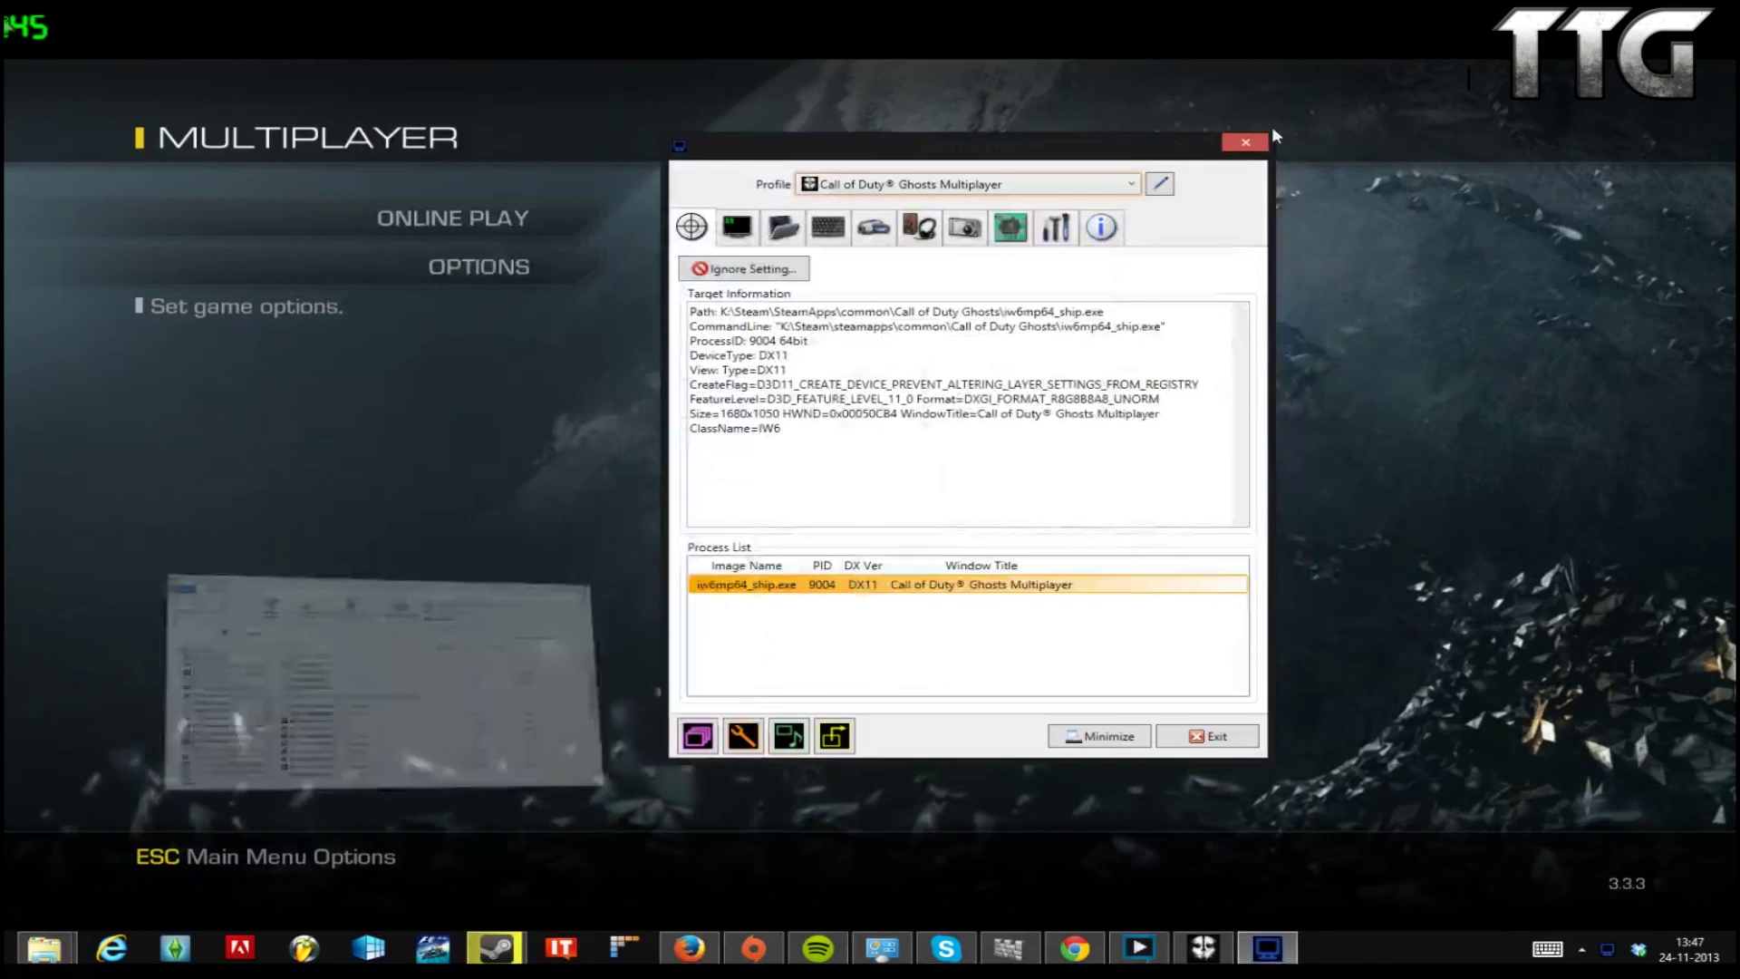